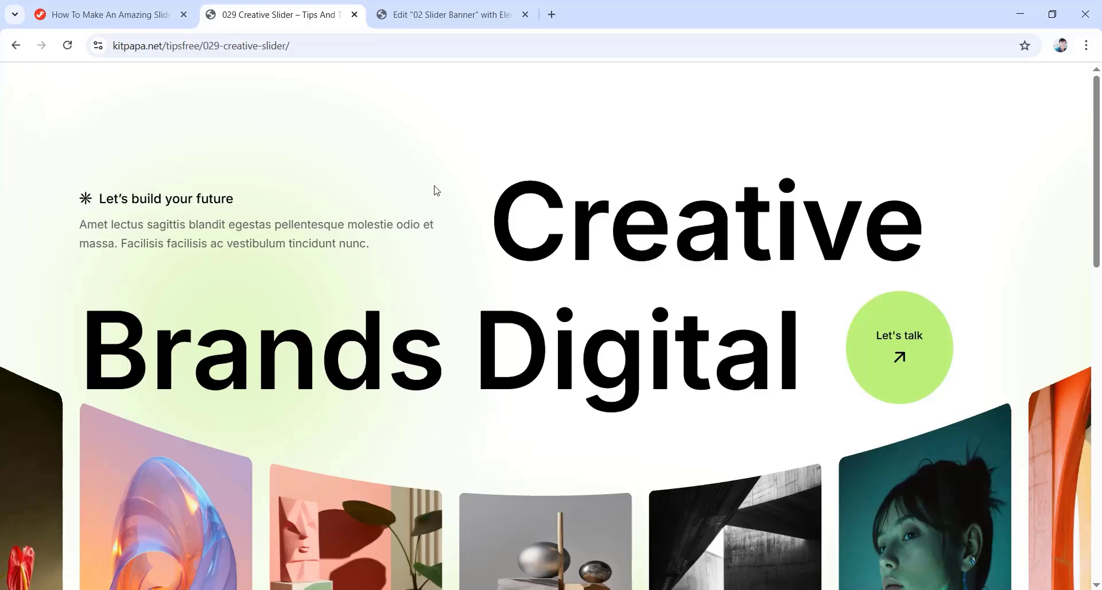
Examine the creative slider demo page, from the hero heading and curved image gallery down to the services section
scroll(673, 225, "down", 7)
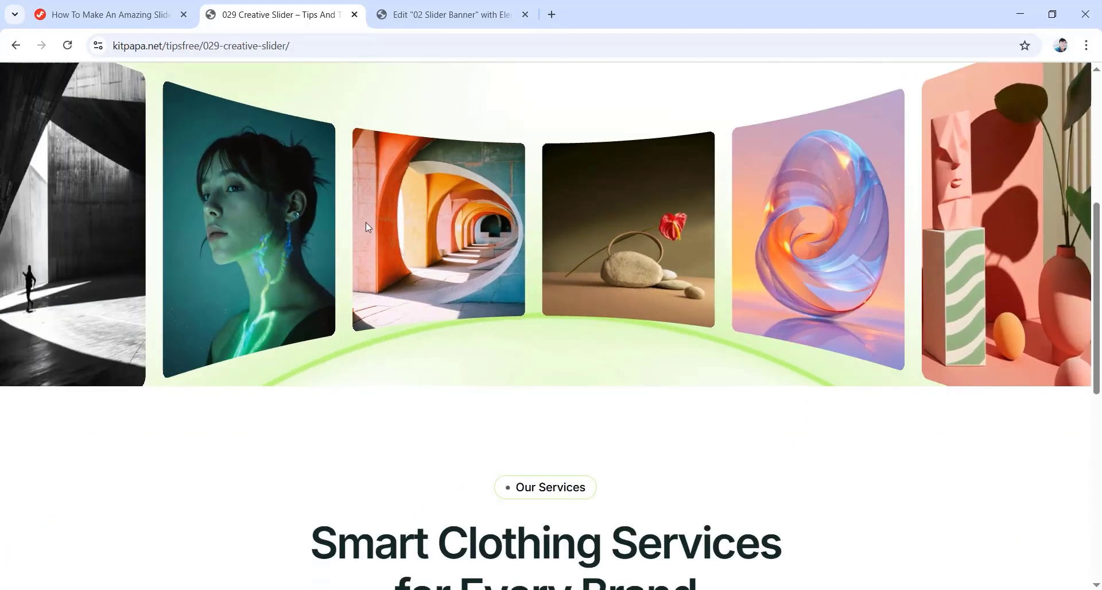
scroll(386, 283, "down", 8)
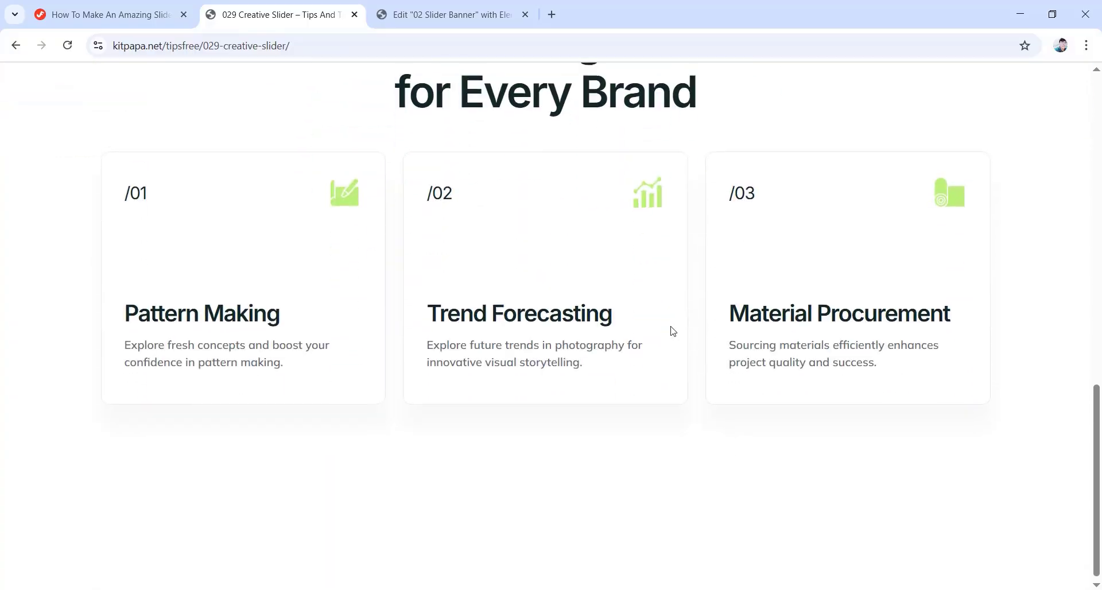
scroll(669, 327, "up", 2)
scroll(670, 327, "up", 12)
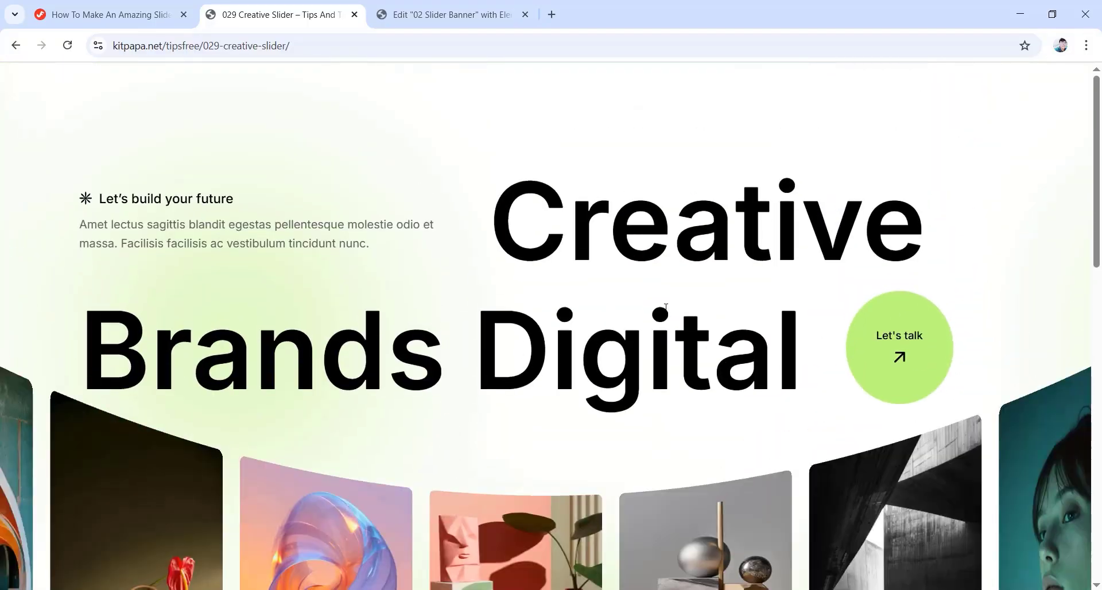
scroll(667, 306, "down", 5)
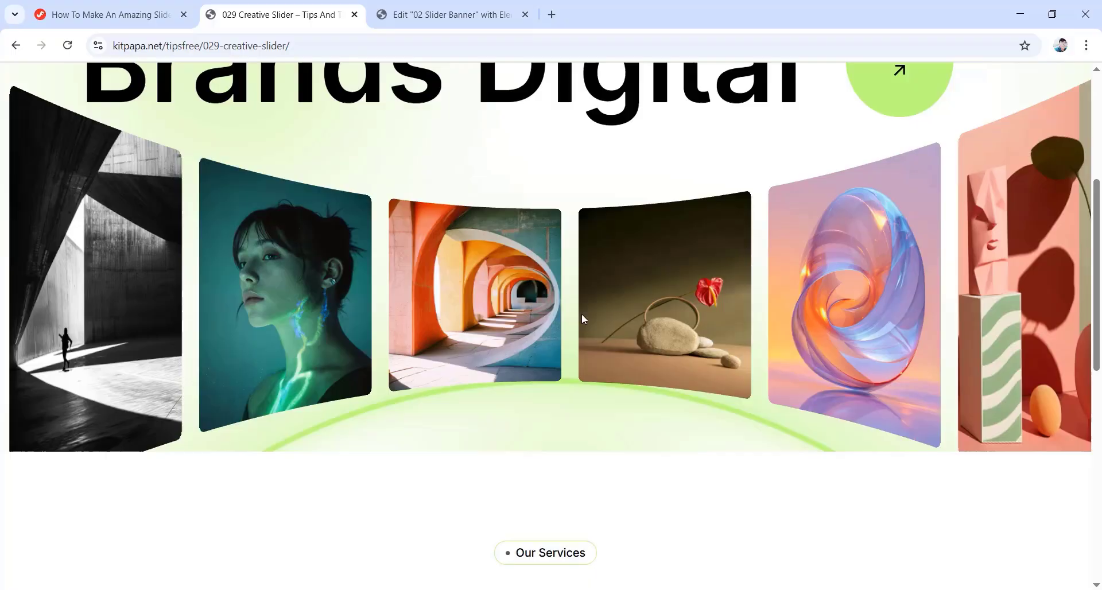
scroll(407, 314, "up", 5)
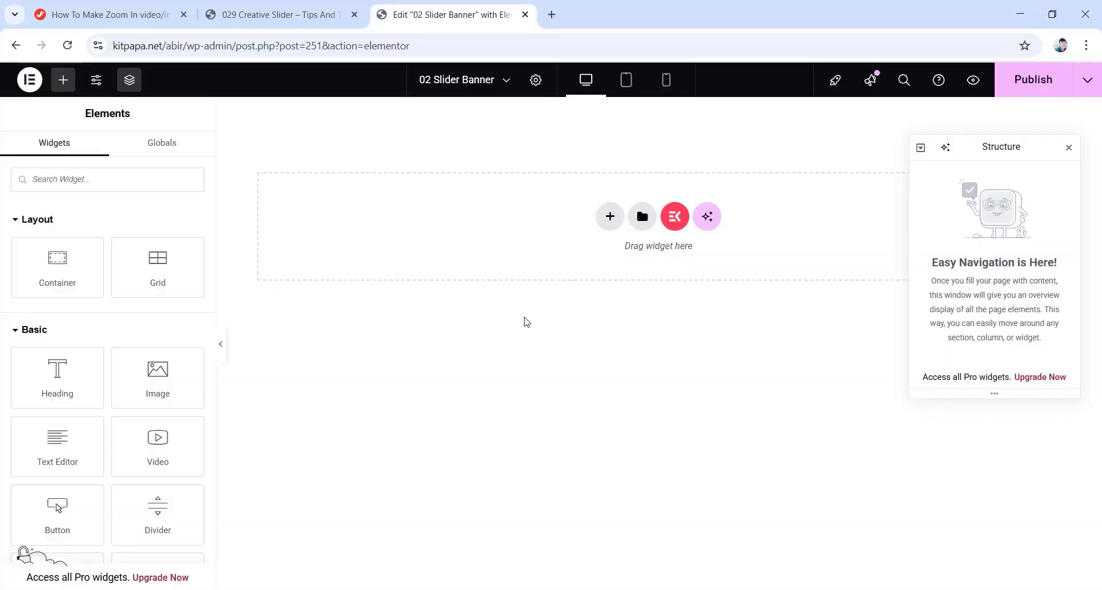
left_click(278, 15)
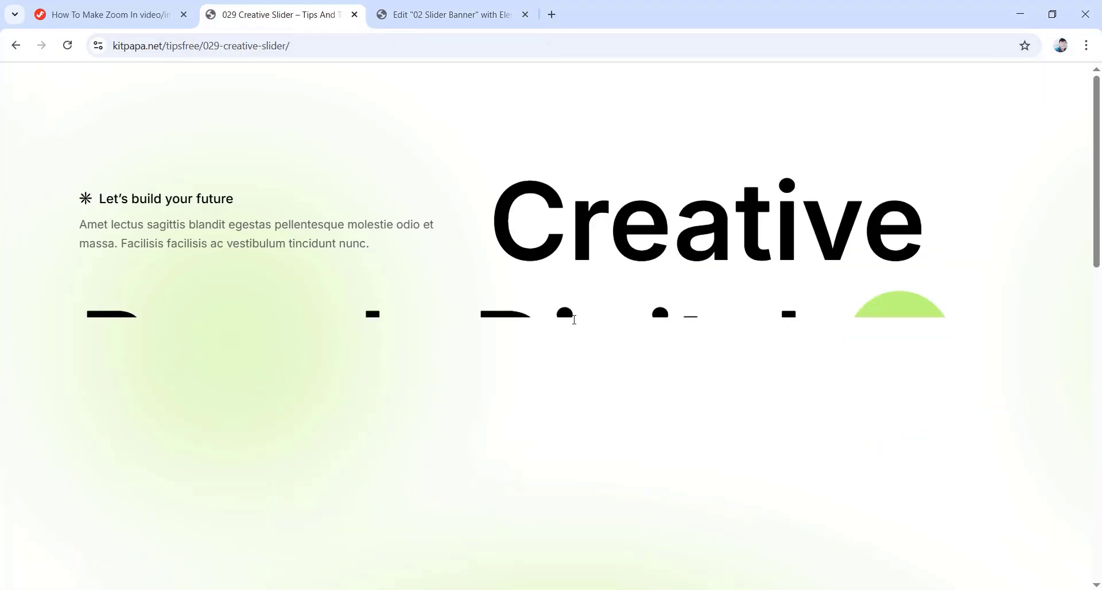
scroll(548, 323, "down", 5)
key("F5")
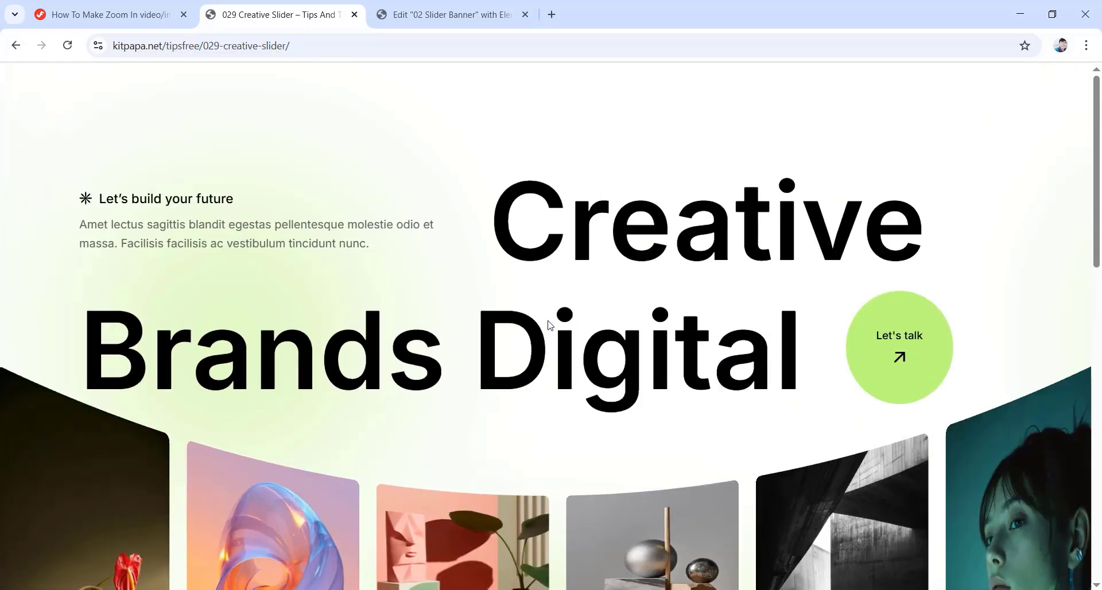
Return to the Elementor editor and add a flexbox container with the single-column downward structure
key("ctrl+Tab")
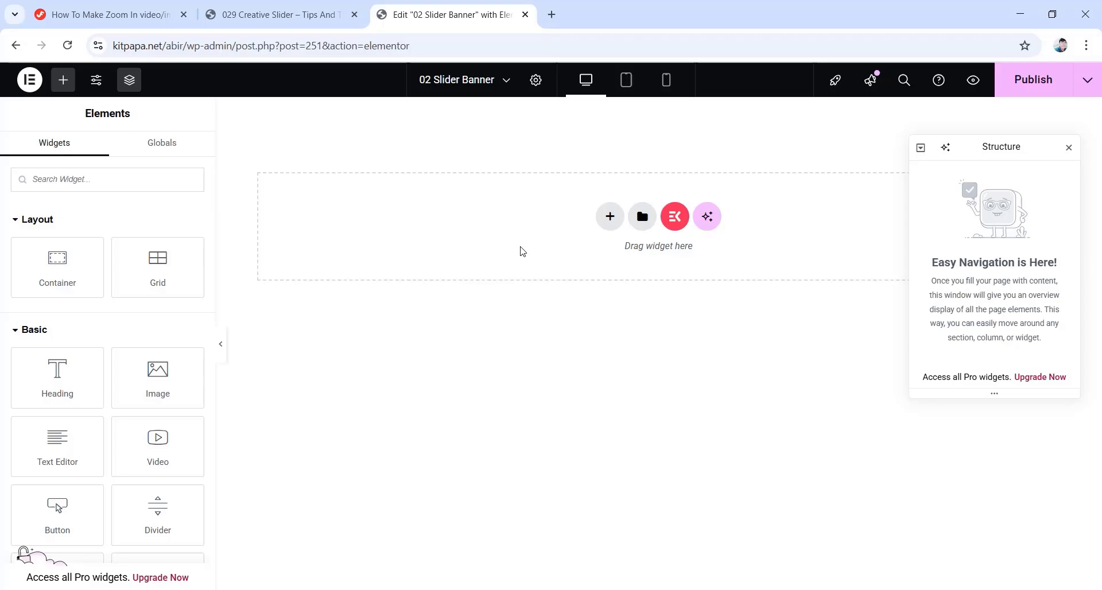
left_click(610, 217)
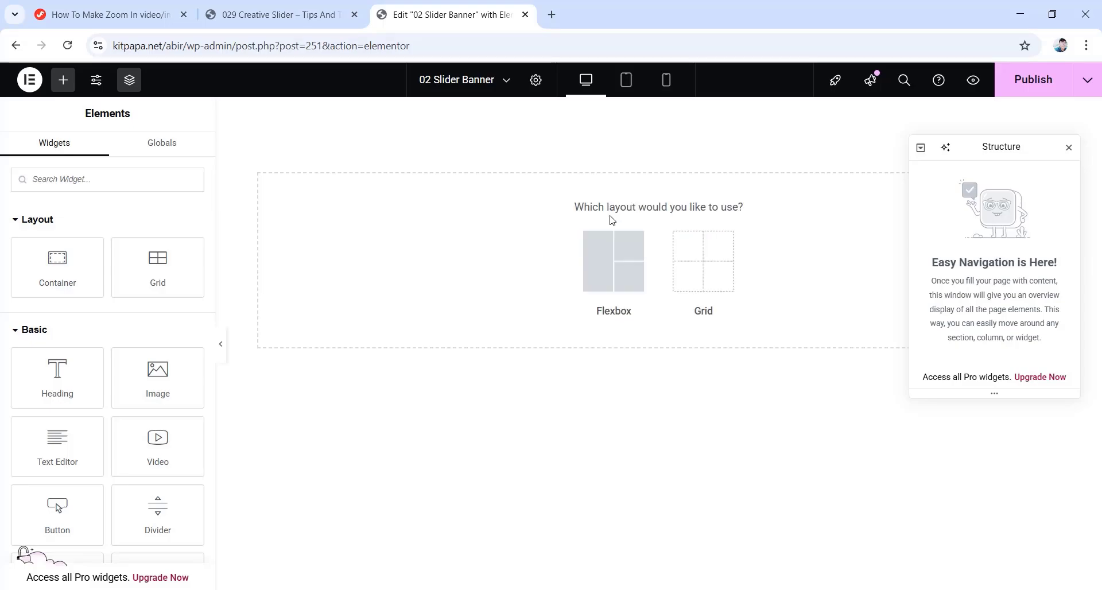
left_click(608, 282)
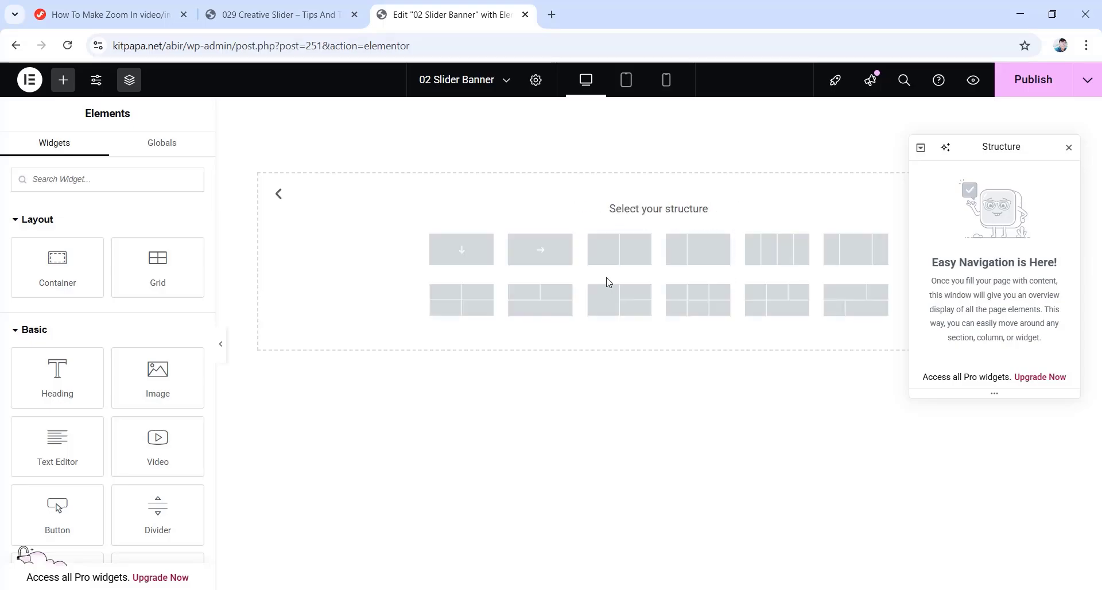
left_click(458, 255)
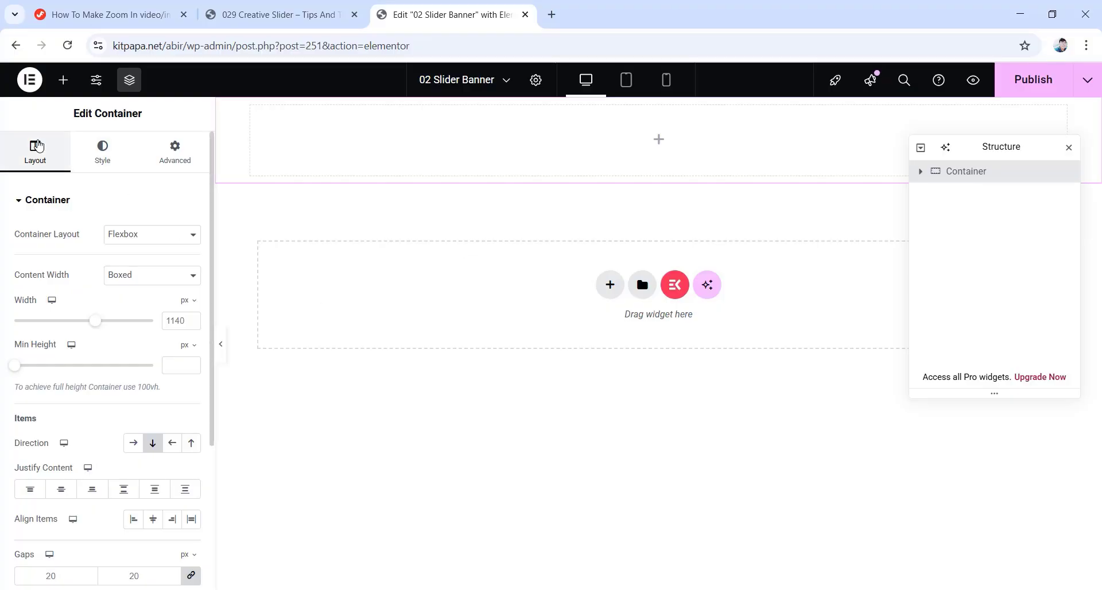
Set the container's content width to Full Width and its column and row gaps to 0 px
left_click(143, 276)
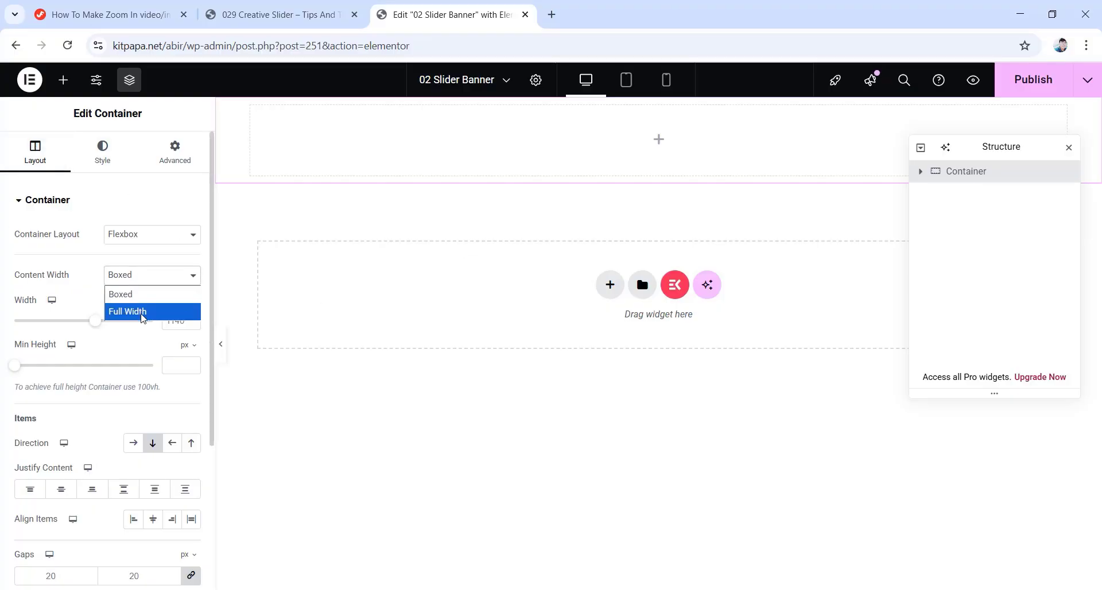
left_click(143, 311)
scroll(88, 325, "down", 3)
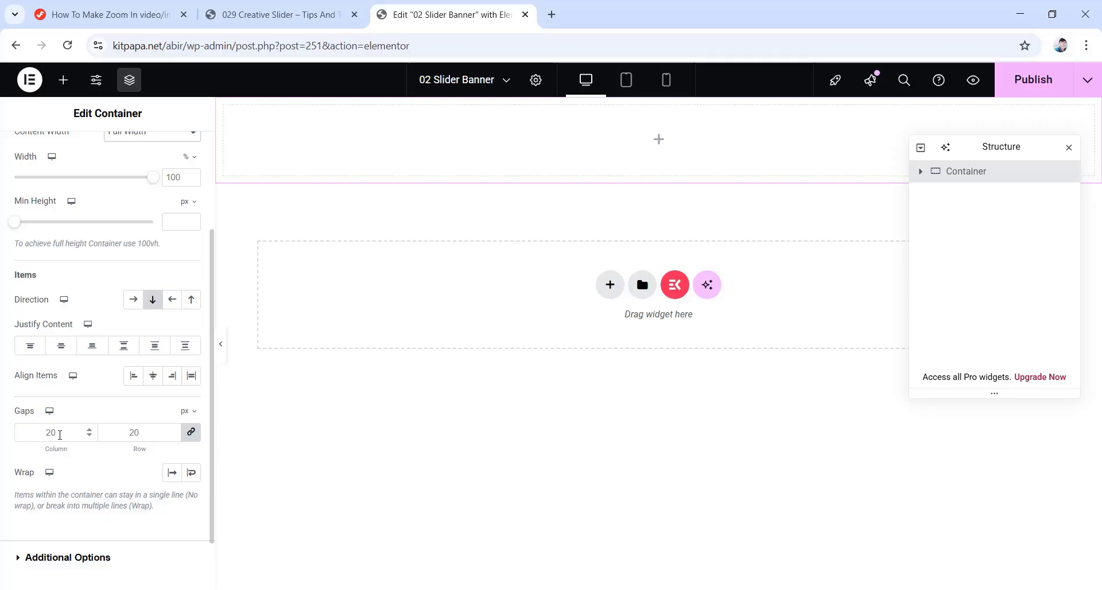
left_click(58, 431)
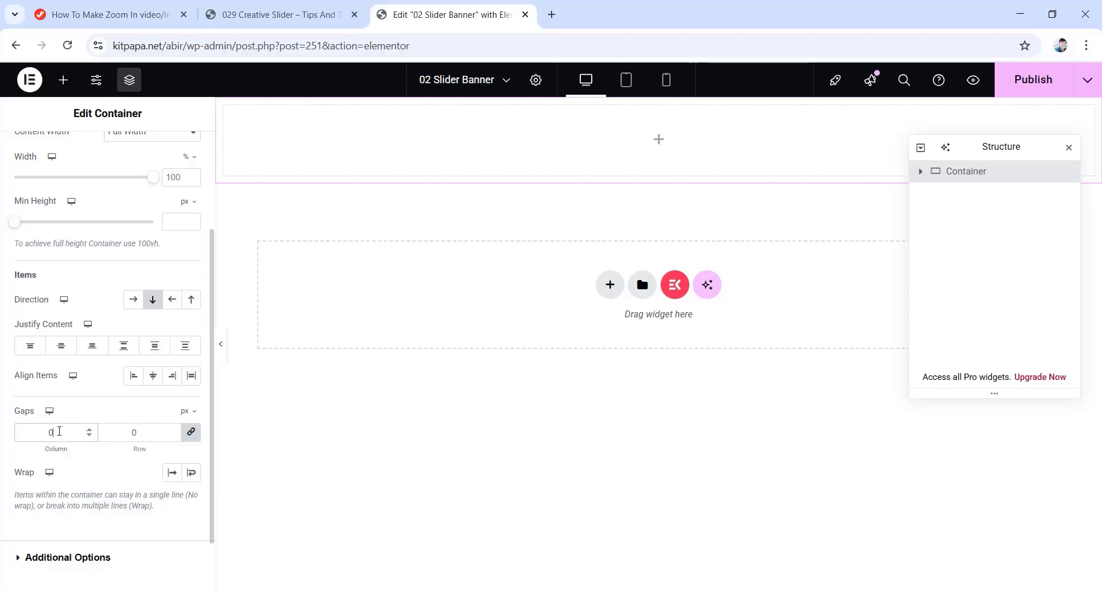
Unlink the container's margin and padding, giving 0 px on all sides except a top padding of 130 px
scroll(147, 229, "up", 3)
left_click(182, 168)
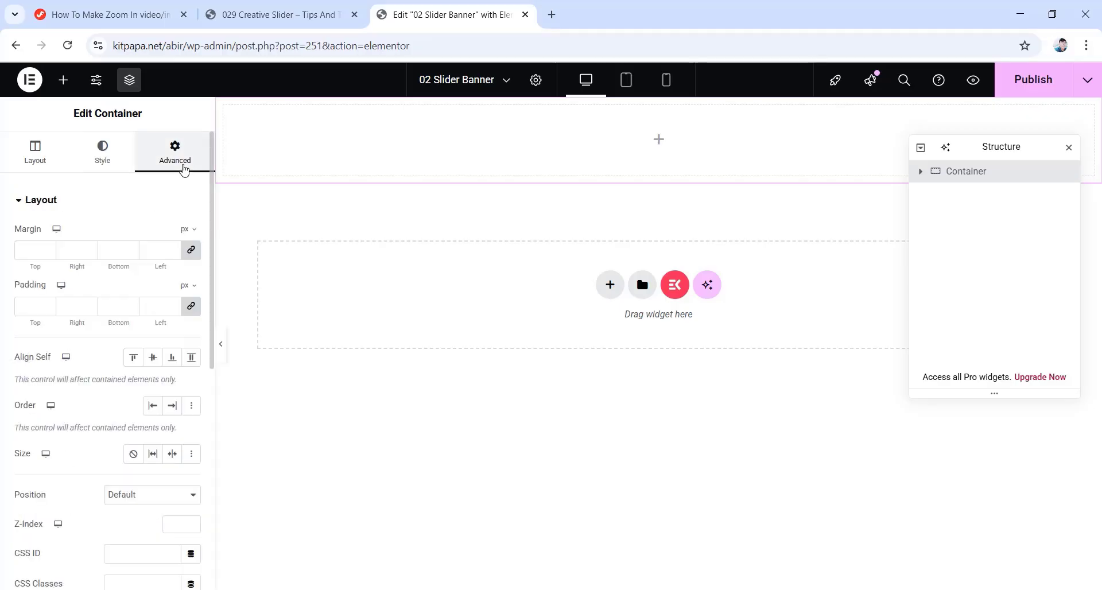
left_click(192, 250)
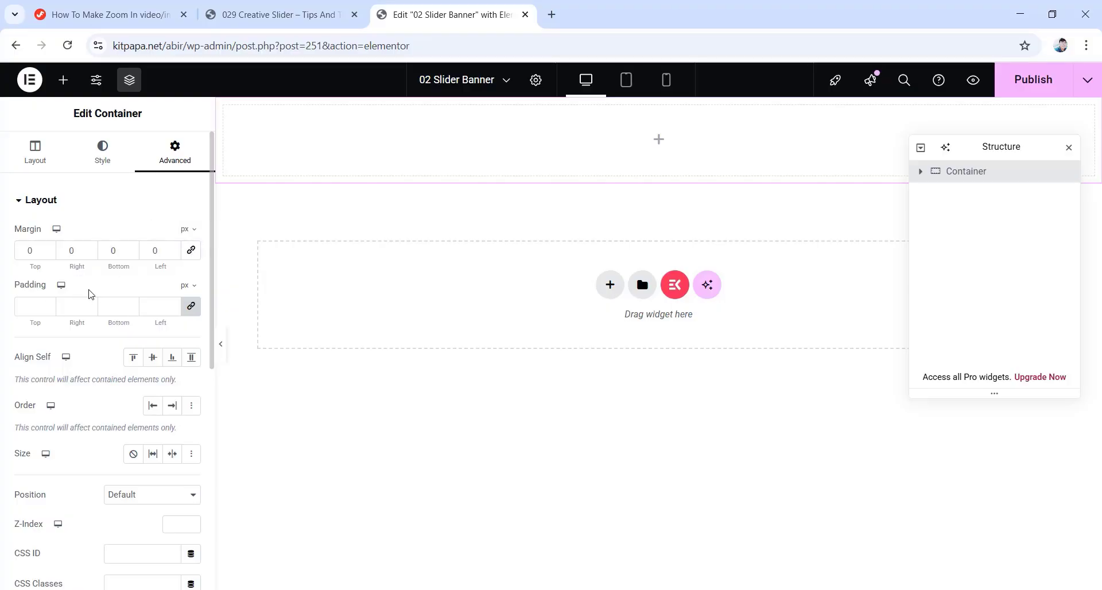
left_click(190, 306)
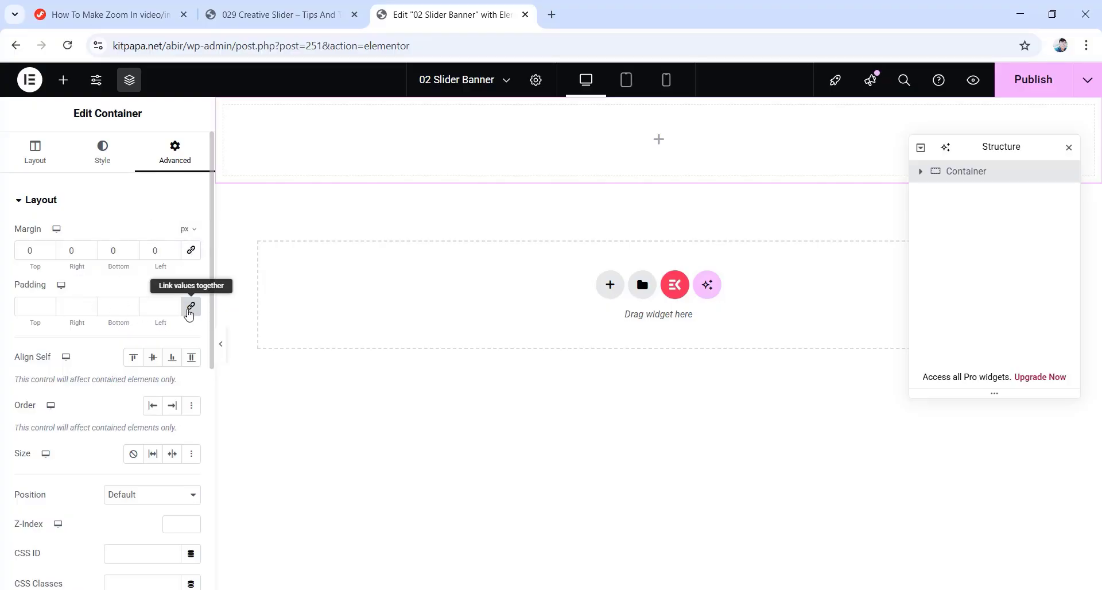
double_click(19, 305)
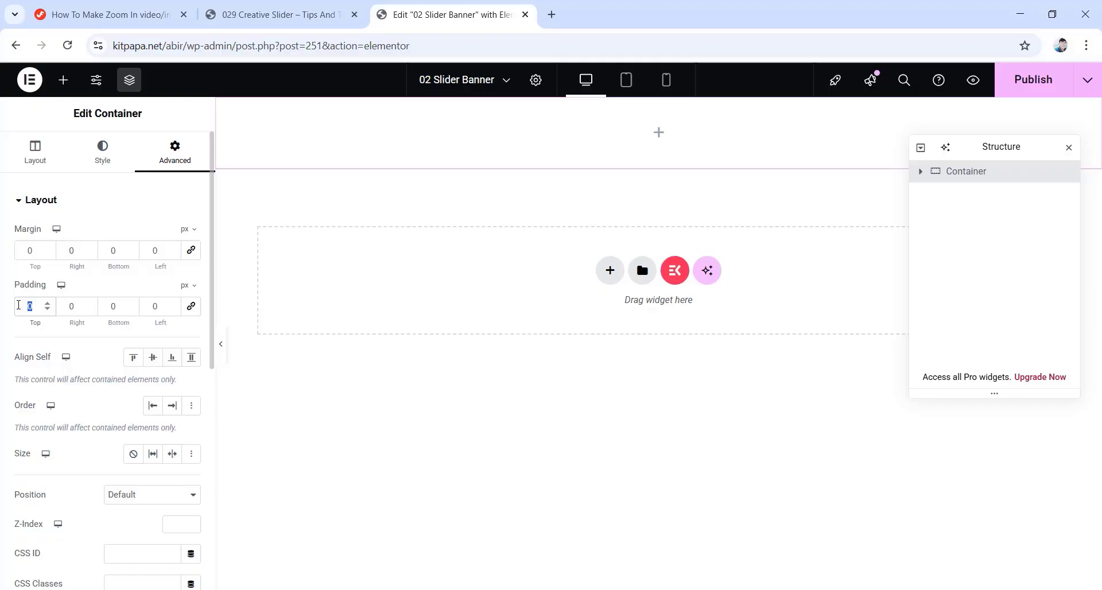
type("130")
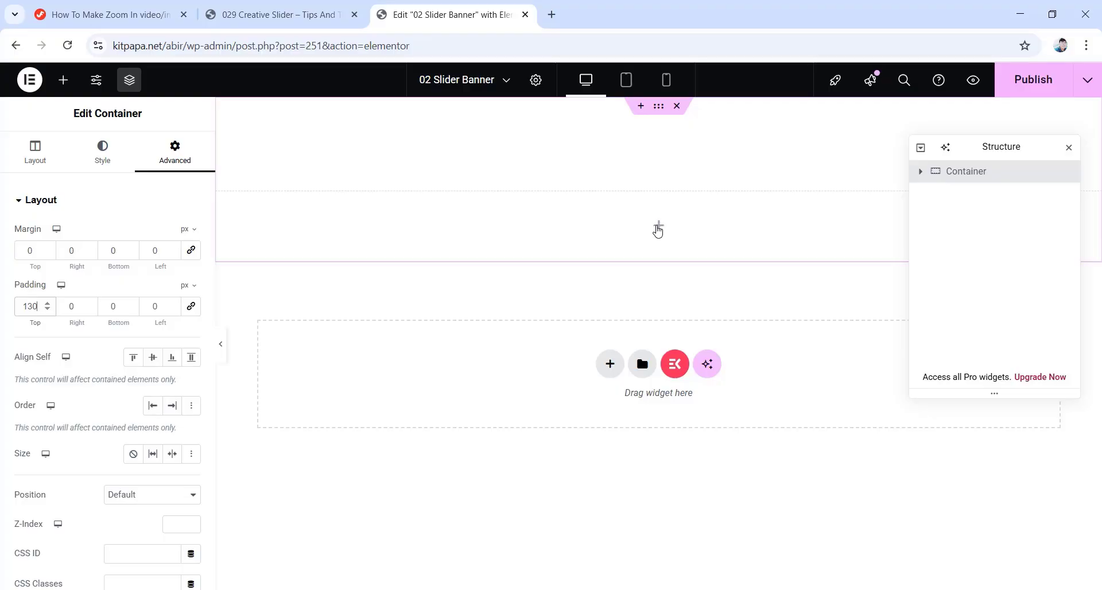
Nest a new container inside the existing one, naming the outer one Banner Container and the inner one Banner Top
left_click(659, 227)
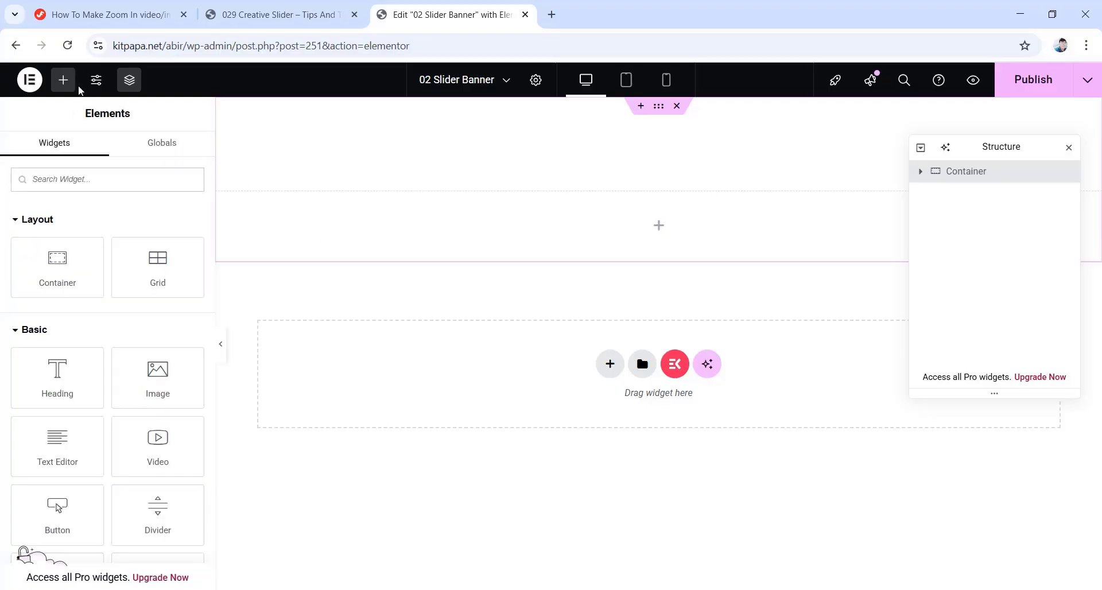
left_click_drag(58, 273, 677, 229)
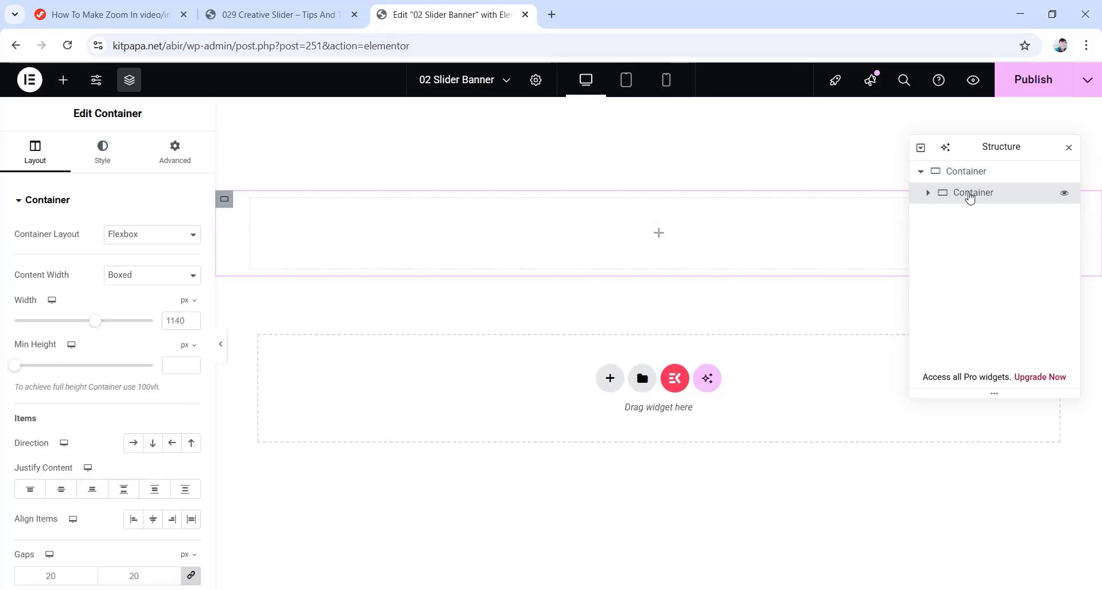
double_click(948, 172)
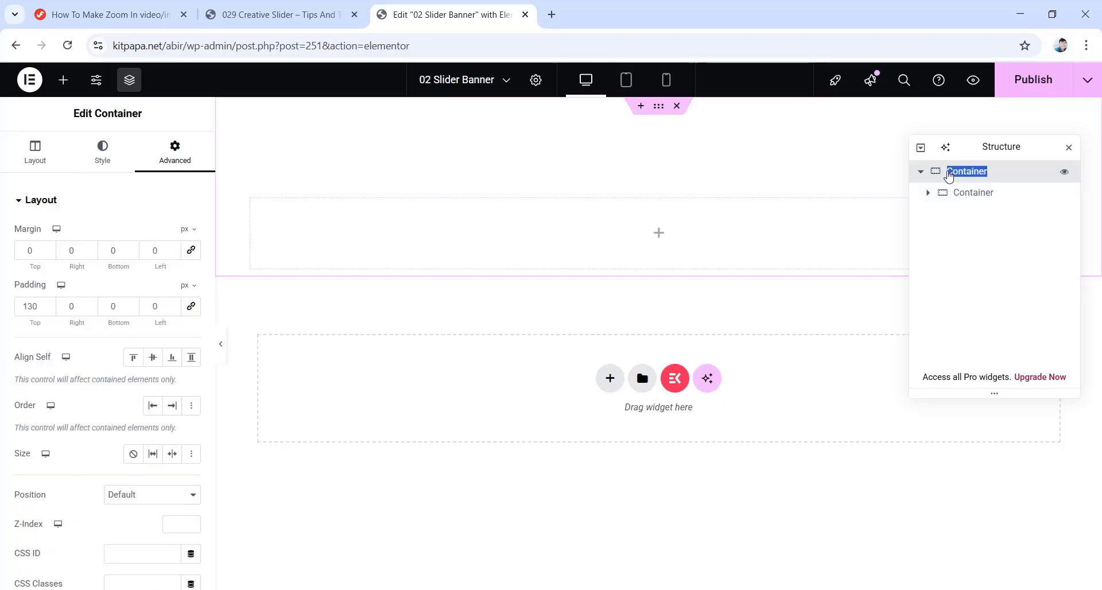
type("Banner Container")
key("Return")
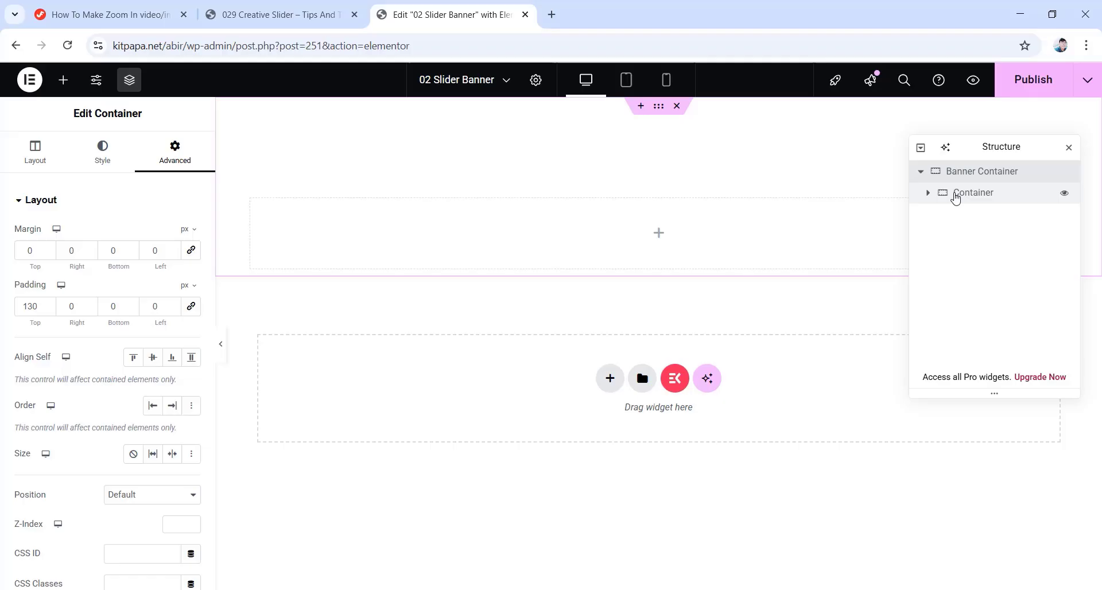
double_click(957, 194)
type("Banner Top")
key("Return")
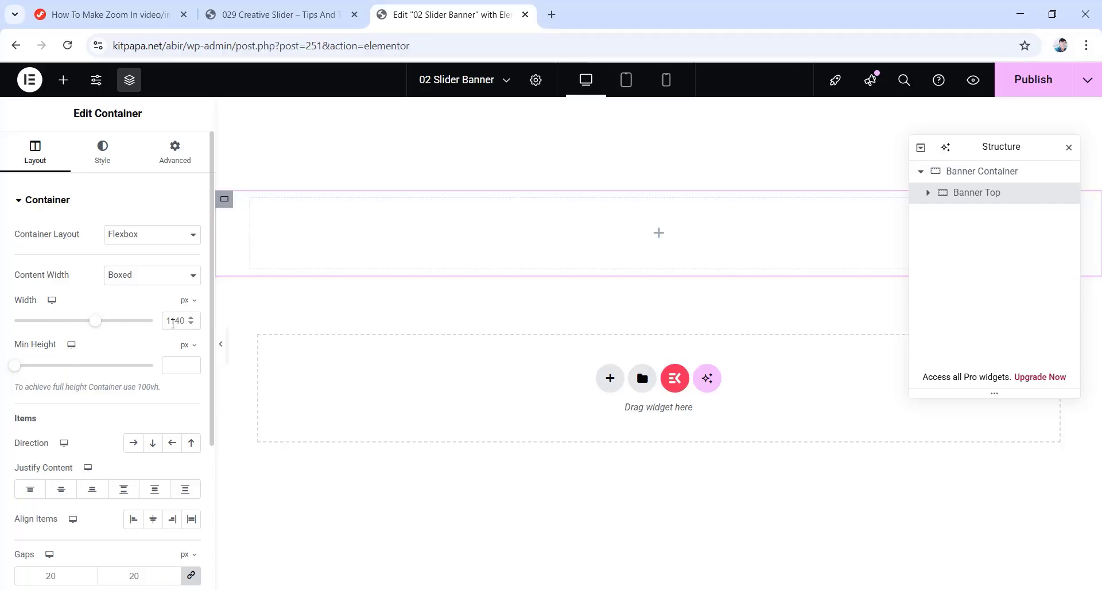
Set Banner Top's boxed width to 1300 px and its column and row gaps to 0 px
double_click(184, 321)
type("1300")
scroll(36, 482, "down", 4)
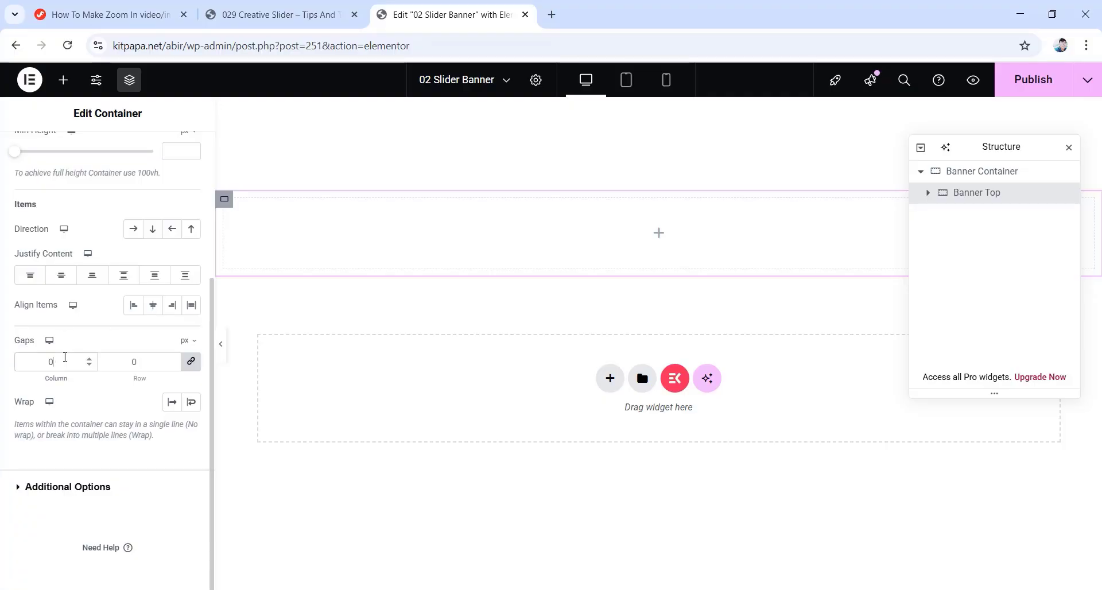
Unlink Banner Top's padding values so that all four sides are 0 px
scroll(172, 184, "up", 4)
left_click(175, 153)
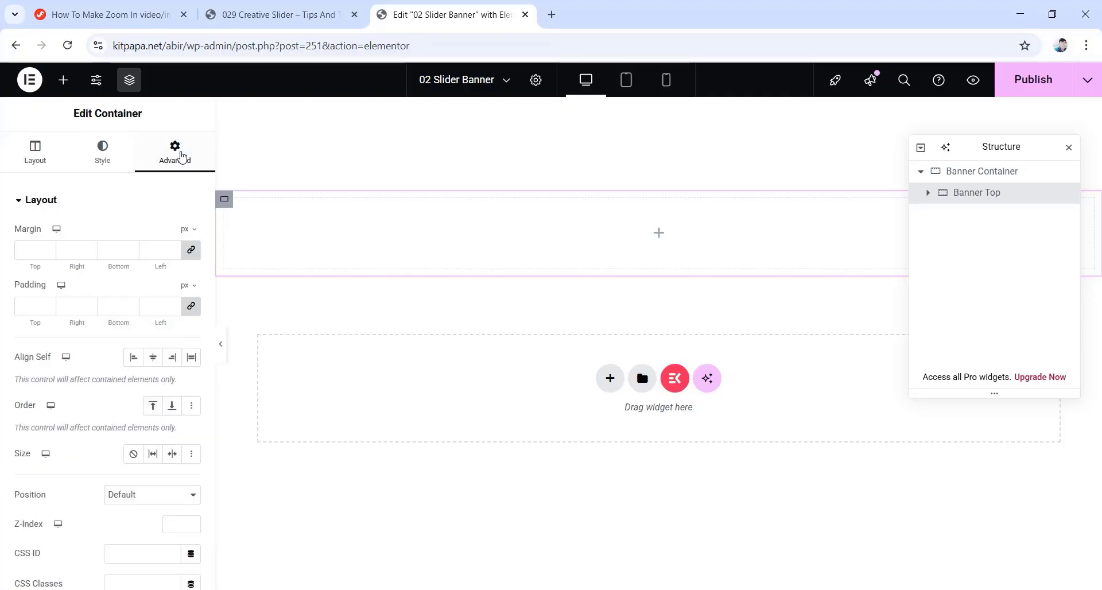
left_click(191, 306)
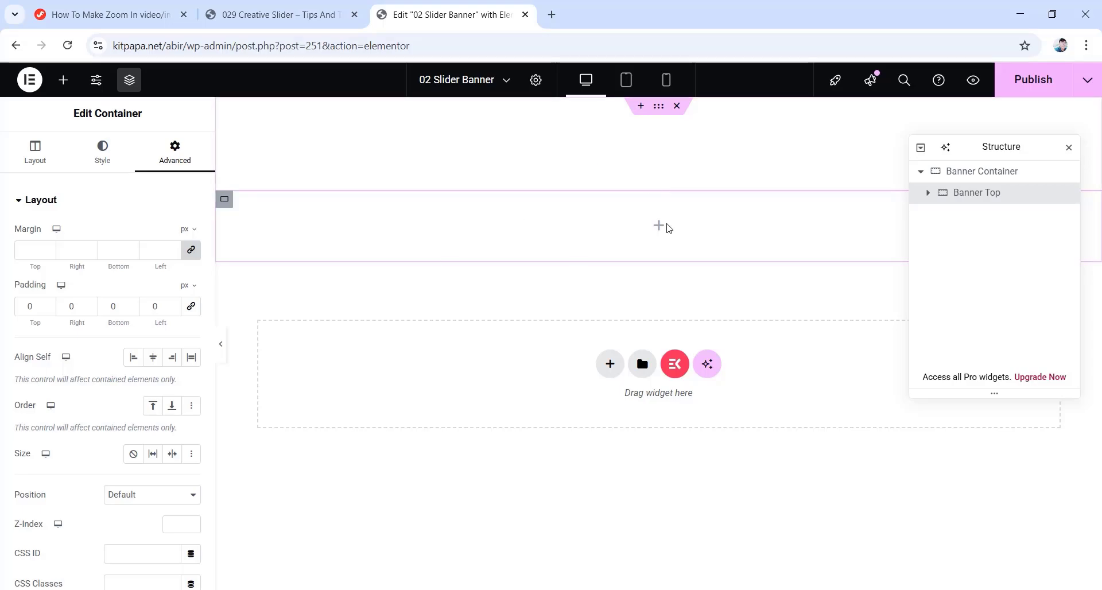
Switch to the creative slider demo page to check the reference banner
left_click(310, 13)
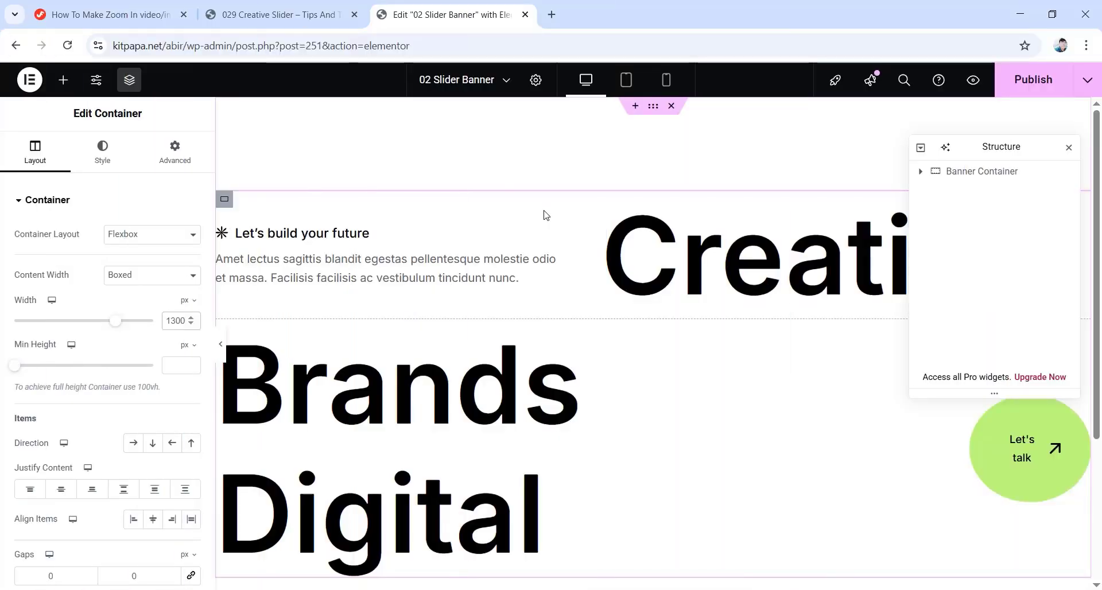
Add a new container after Banner Top within Banner Container and name it Scrolling Gallery Container
scroll(545, 215, "down", 3)
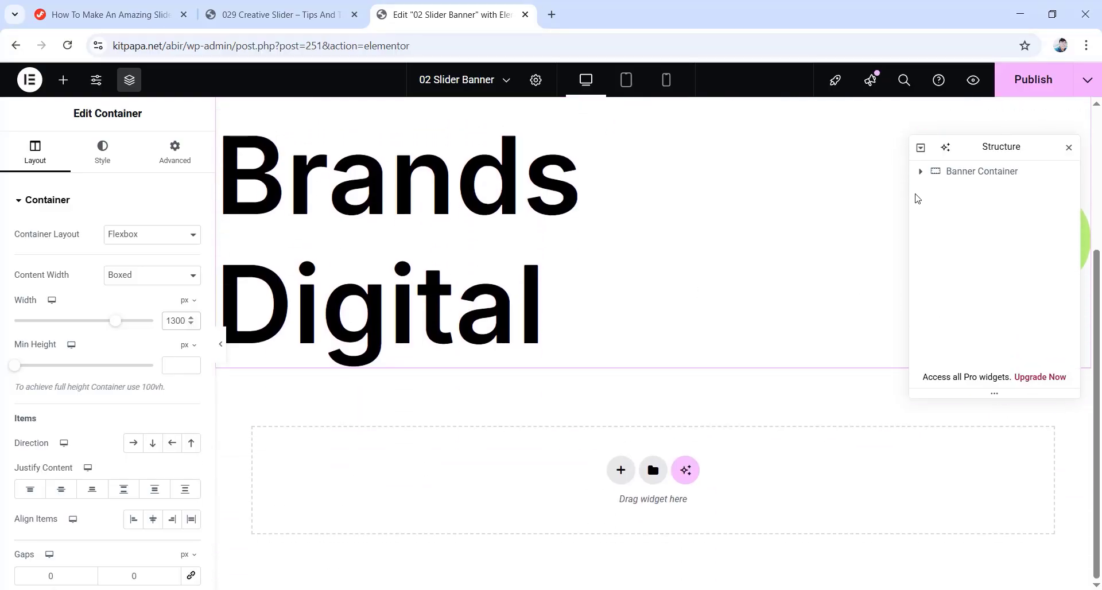
left_click(920, 171)
left_click(929, 193)
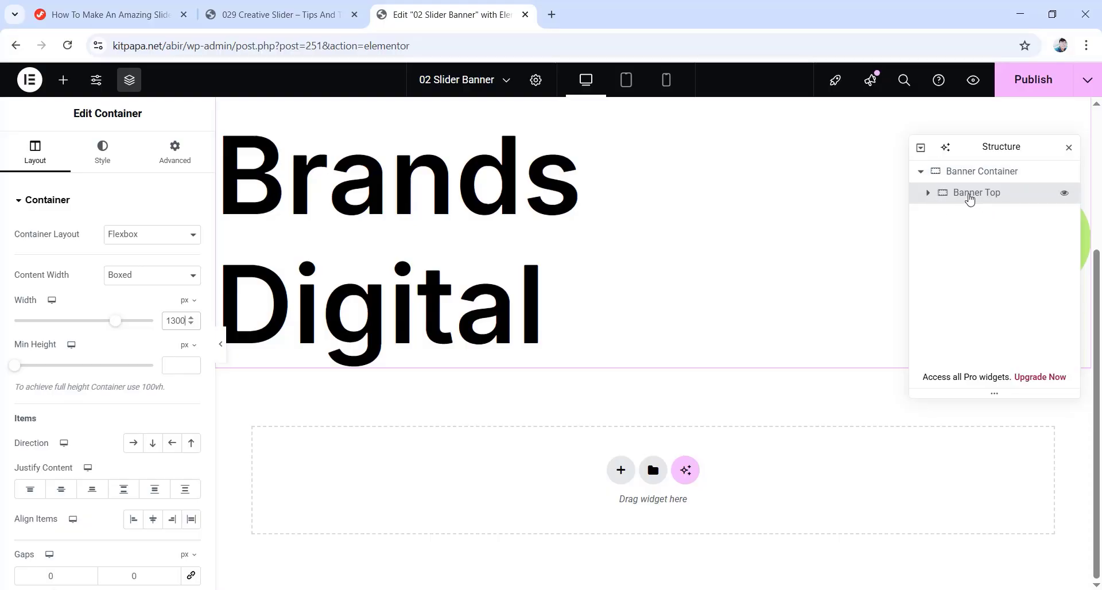
right_click(947, 197)
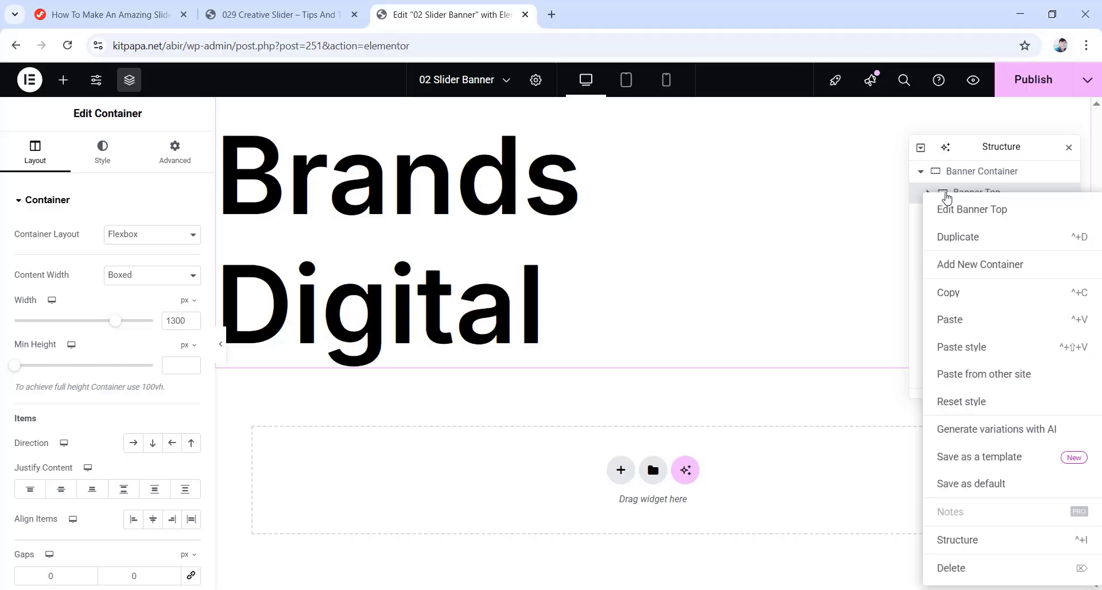
left_click(983, 266)
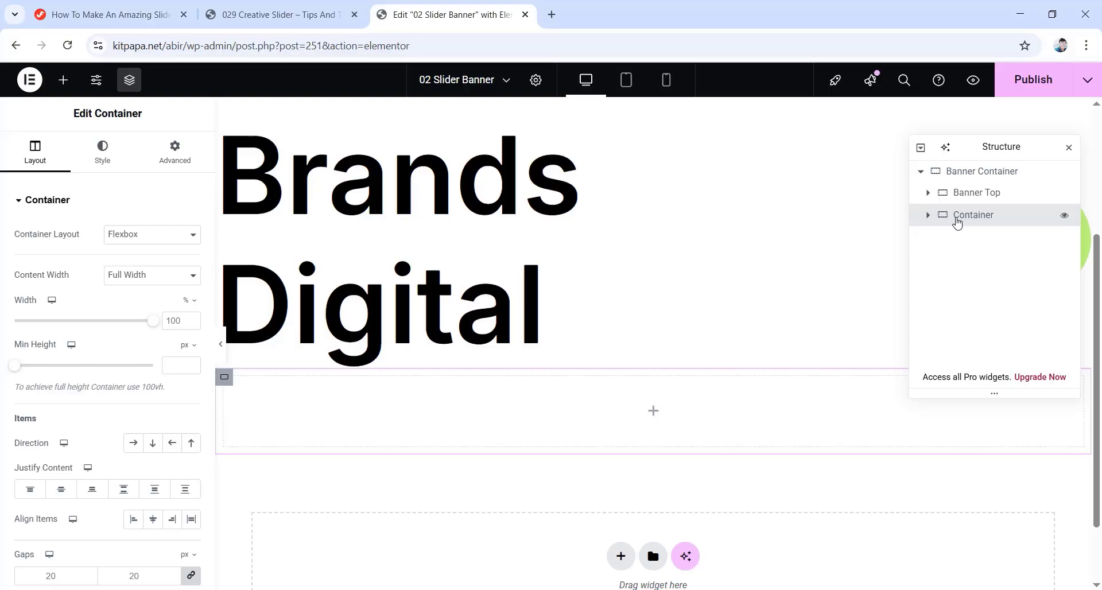
double_click(957, 221)
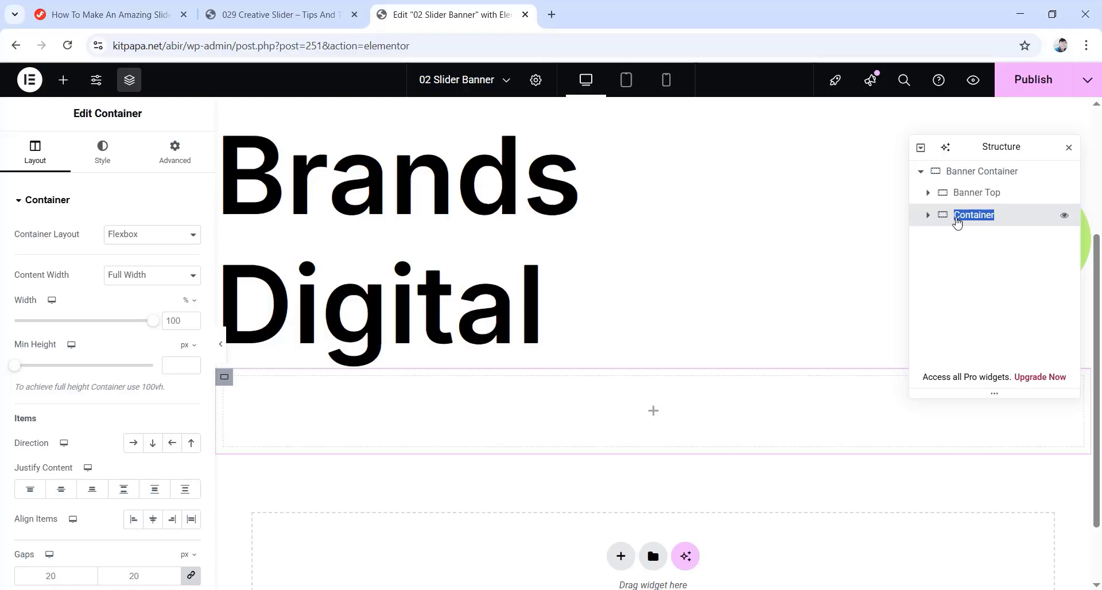
left_click(956, 221)
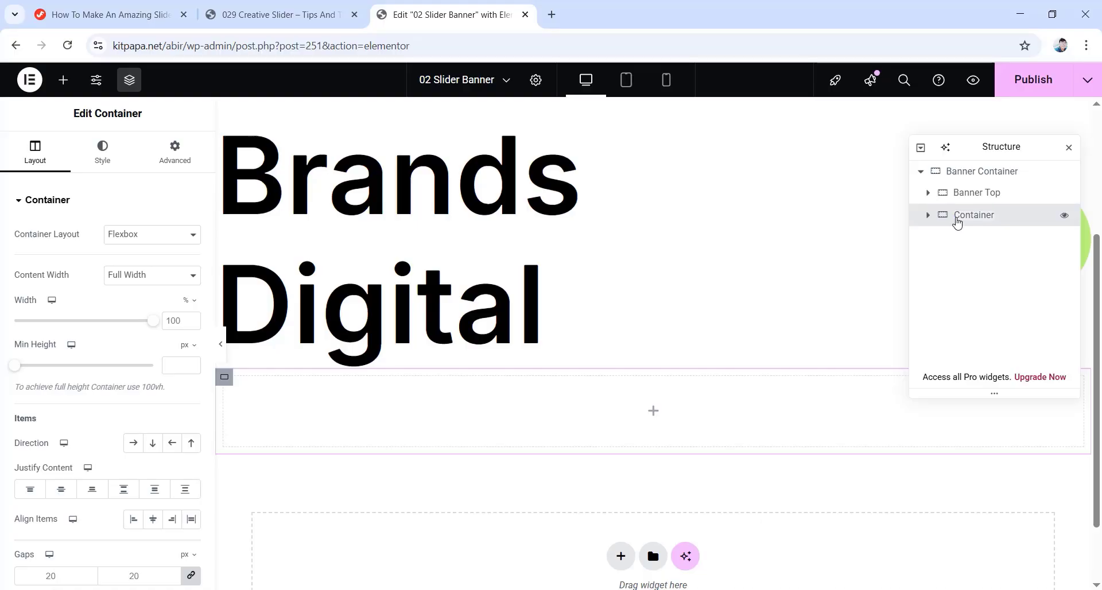
type("Scrolling Gallery")
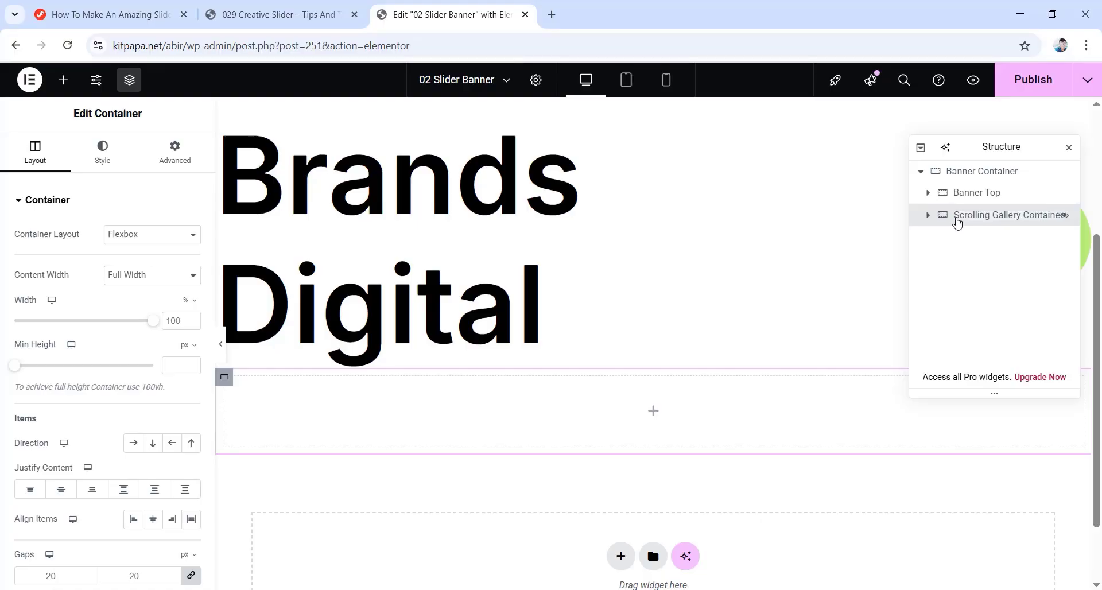
Set Scrolling Gallery Container's minimum height to 100 vh and its column and row gaps to 0 px
key("Return")
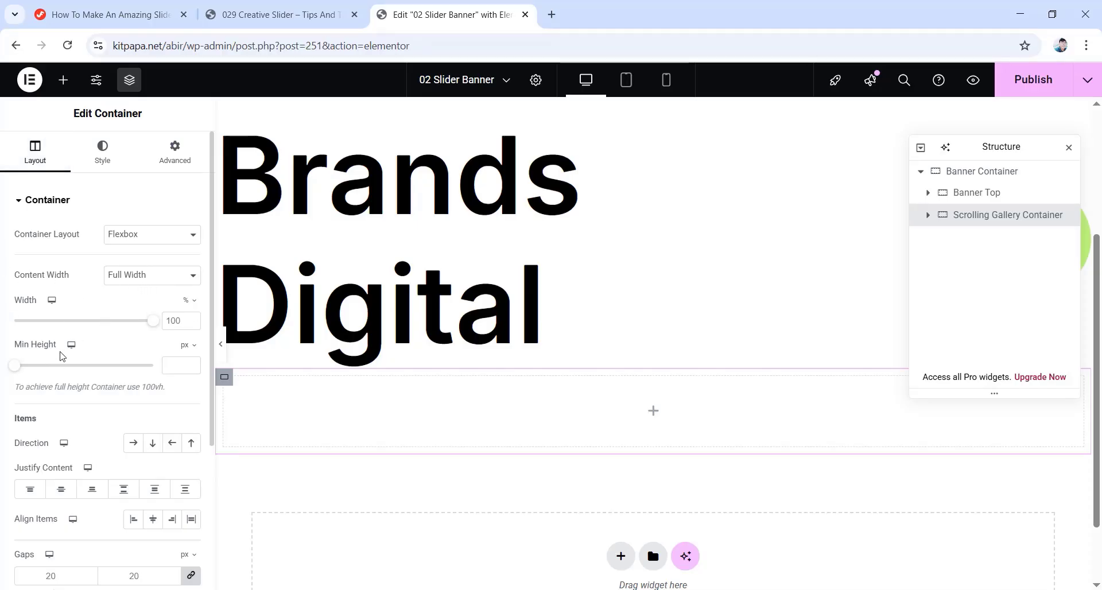
left_click(193, 347)
left_click(184, 410)
left_click(184, 364)
type("100")
scroll(101, 460, "down", 3)
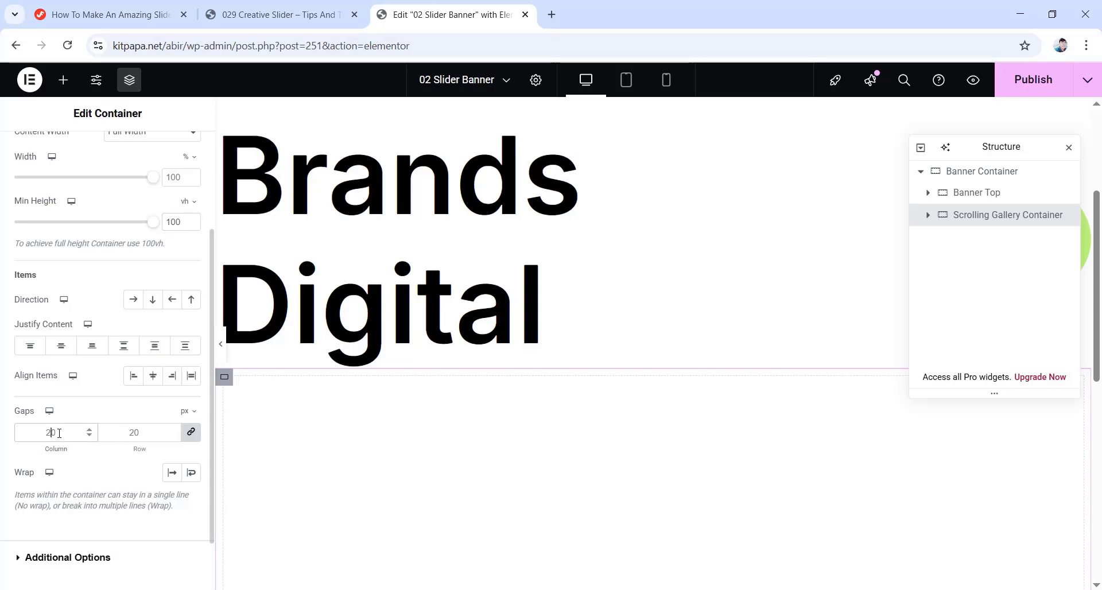
double_click(69, 432)
type("0")
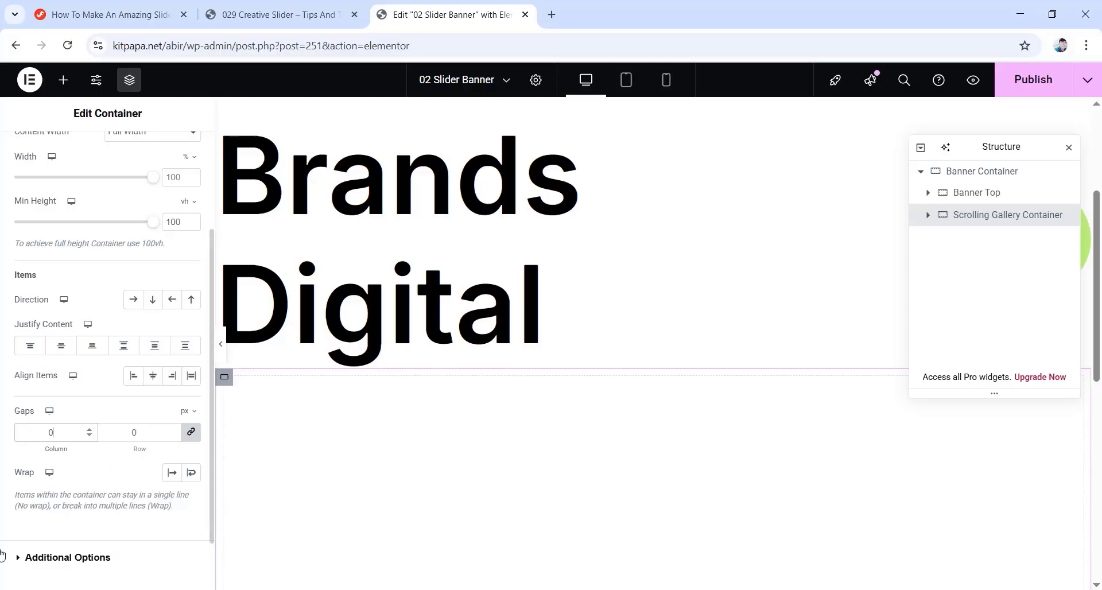
Set the overflow of Scrolling Gallery Container to Hidden
left_click(82, 559)
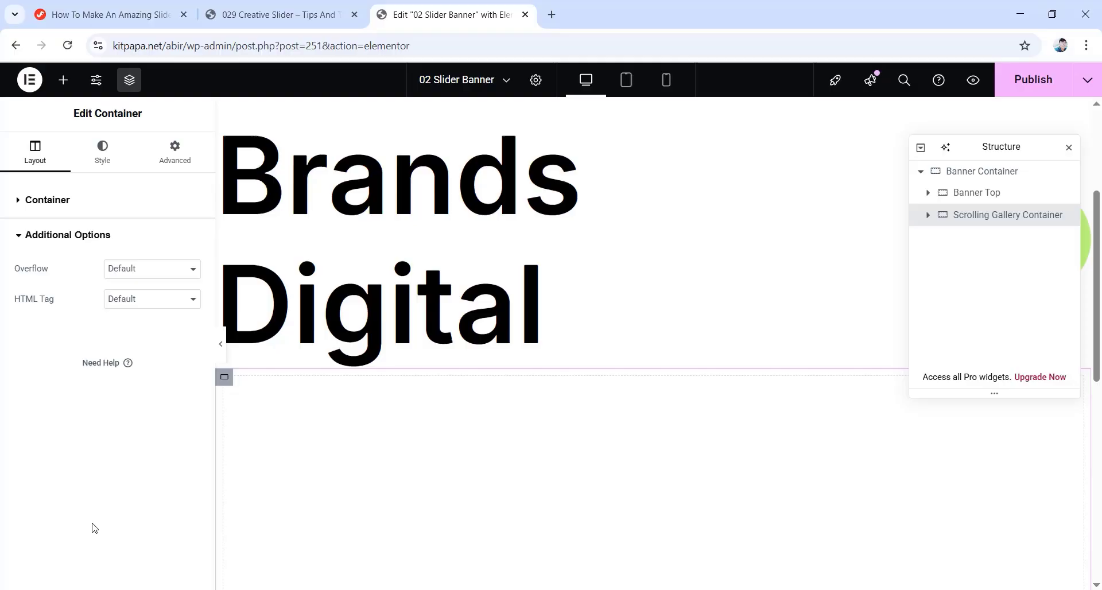
left_click(160, 274)
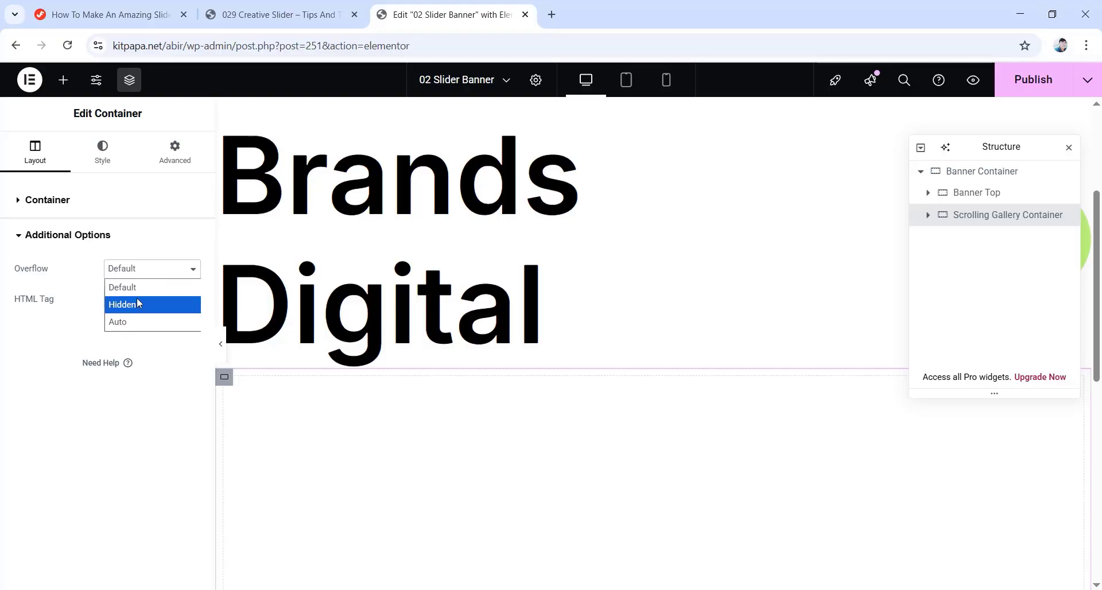
left_click(138, 303)
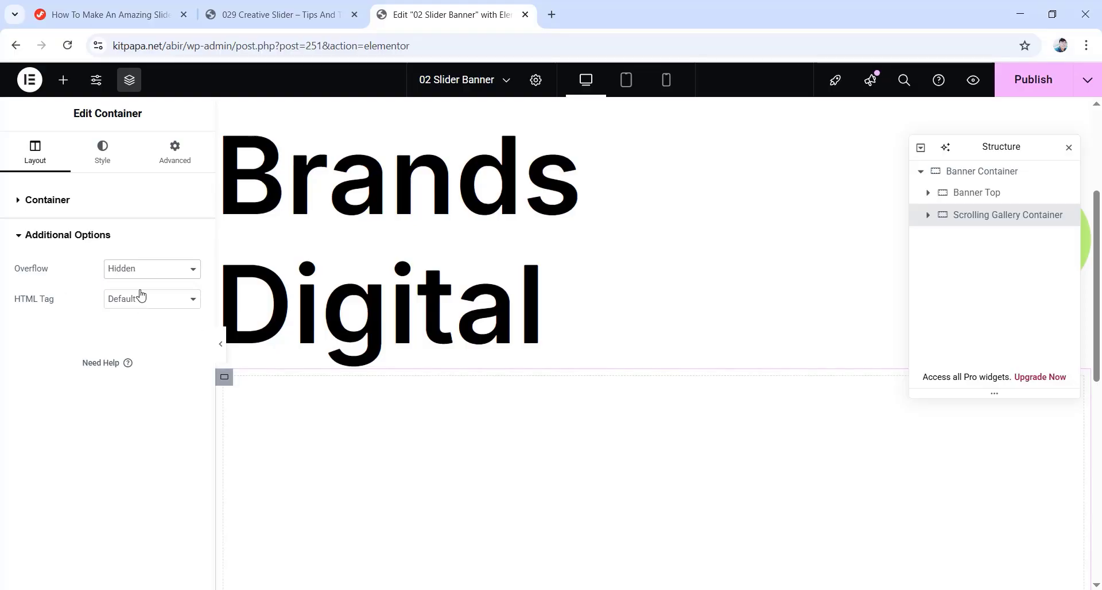
scroll(798, 469, "down", 2)
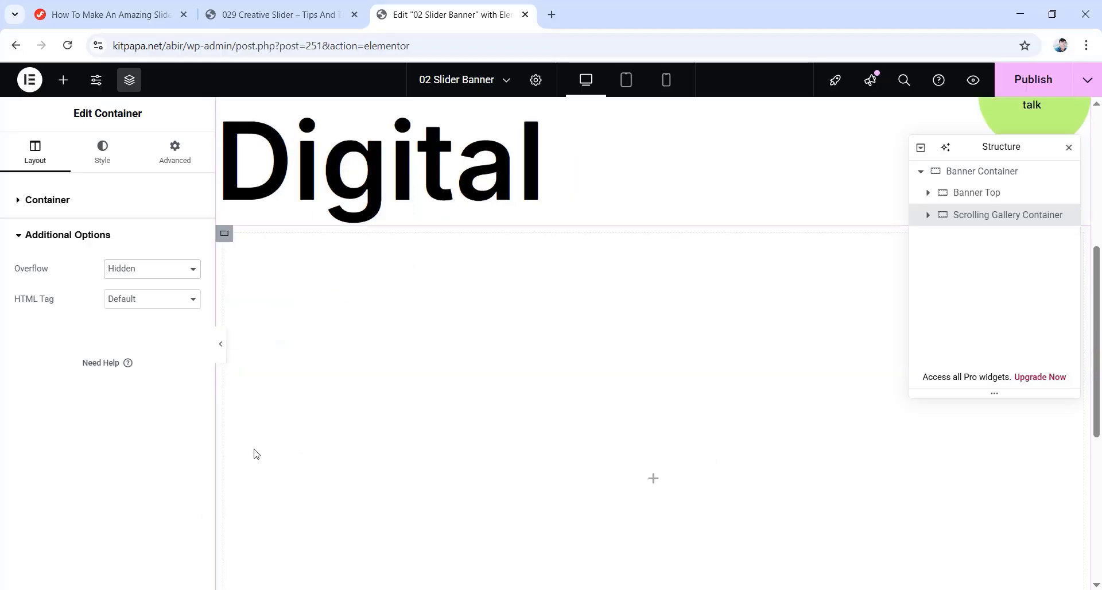
scroll(563, 418, "down", 1)
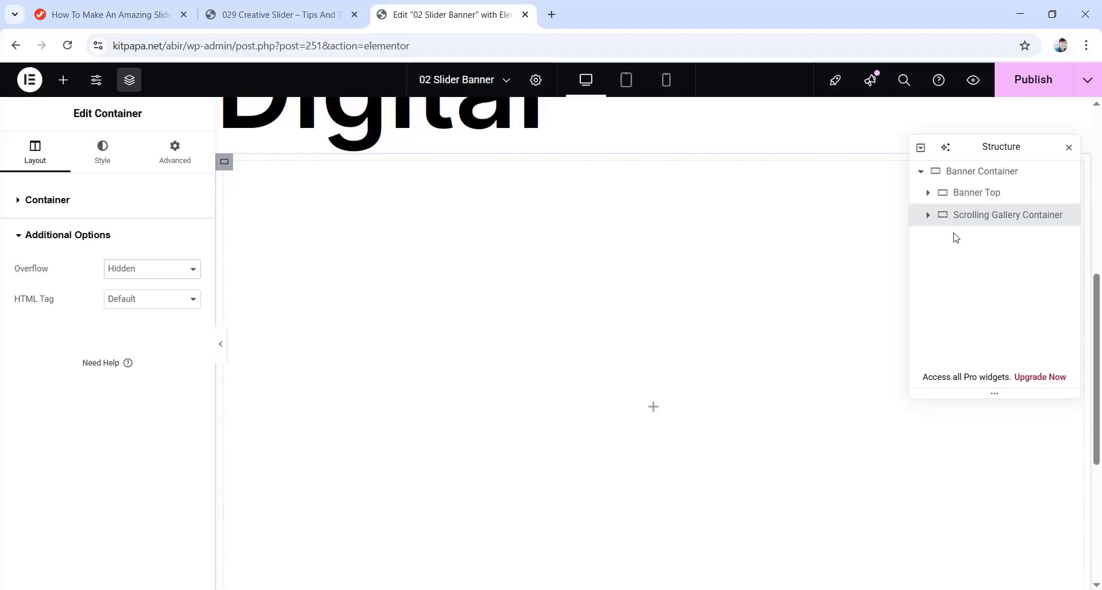
Unlink Scrolling Gallery Container's margins and set the top margin to -135 px and the bottom margin to -150 px
left_click(173, 154)
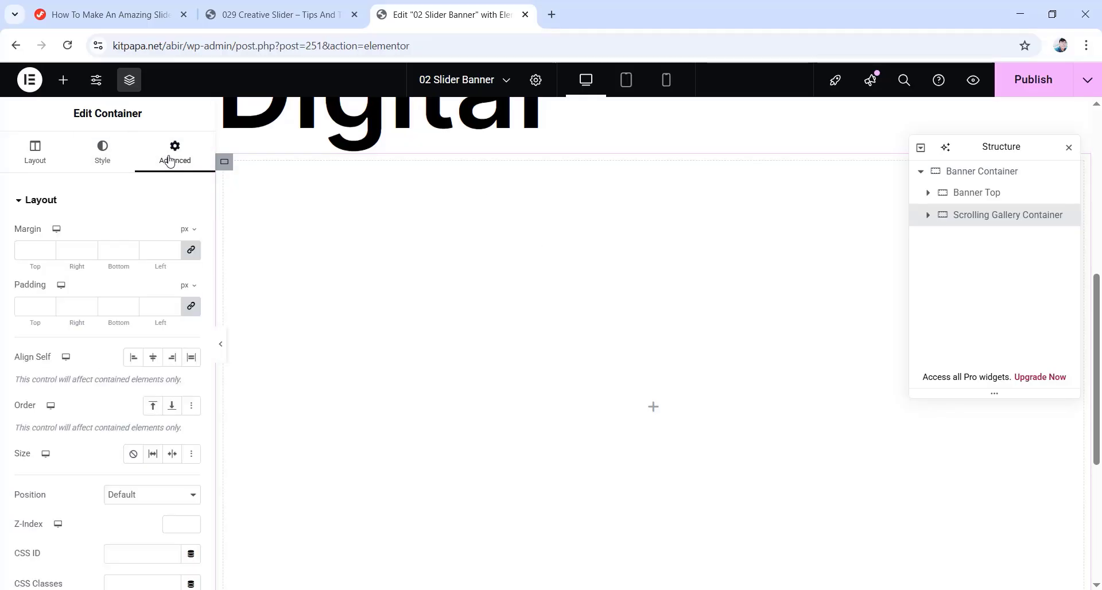
left_click(191, 250)
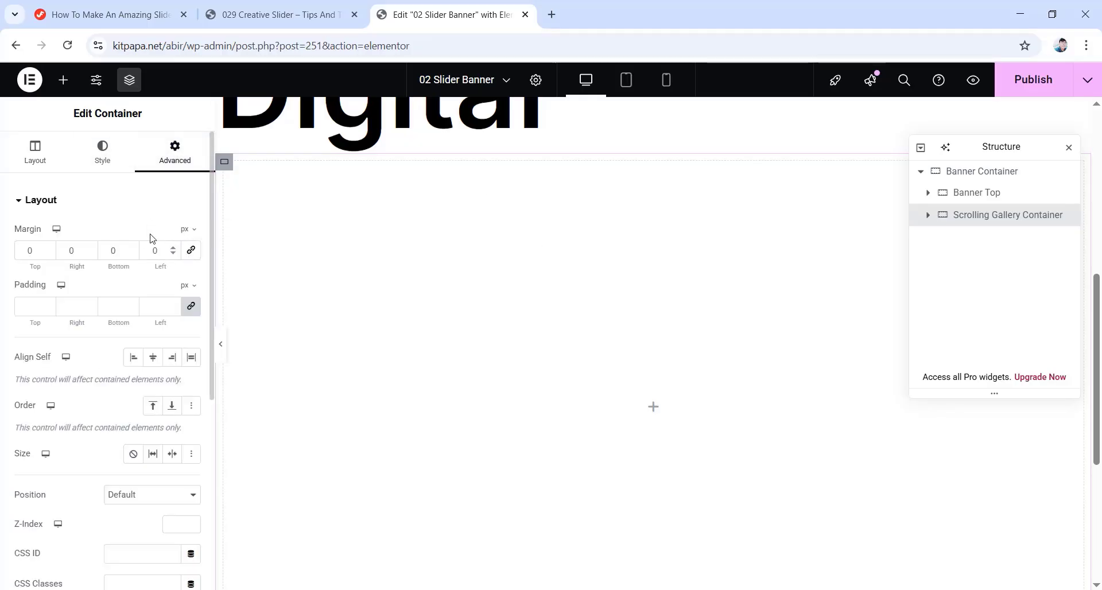
left_click_drag(34, 250, 9, 256)
type("-135")
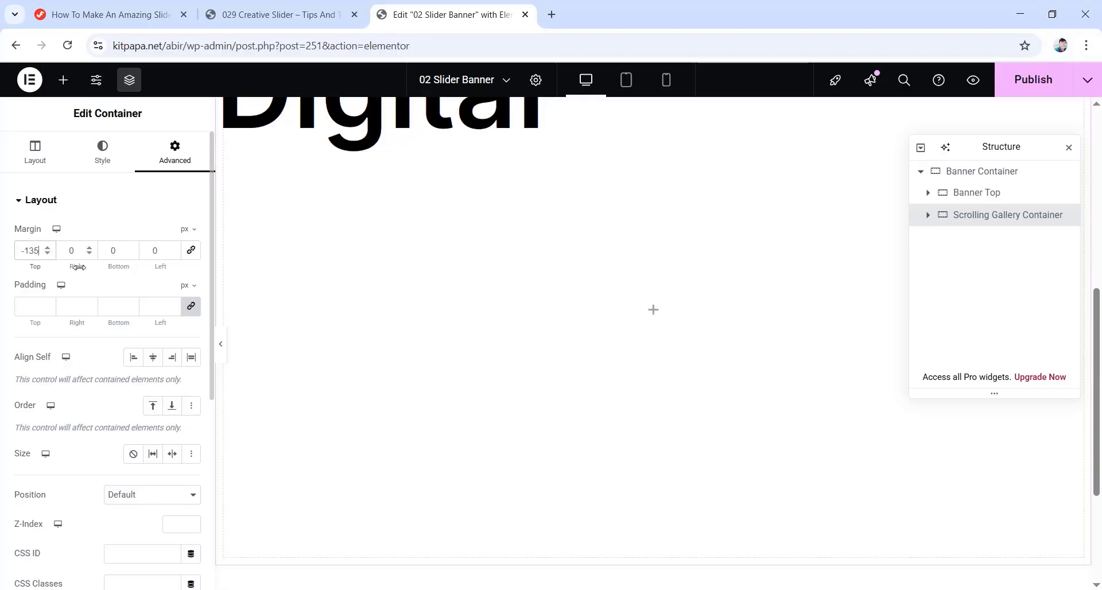
double_click(117, 250)
type("-15")
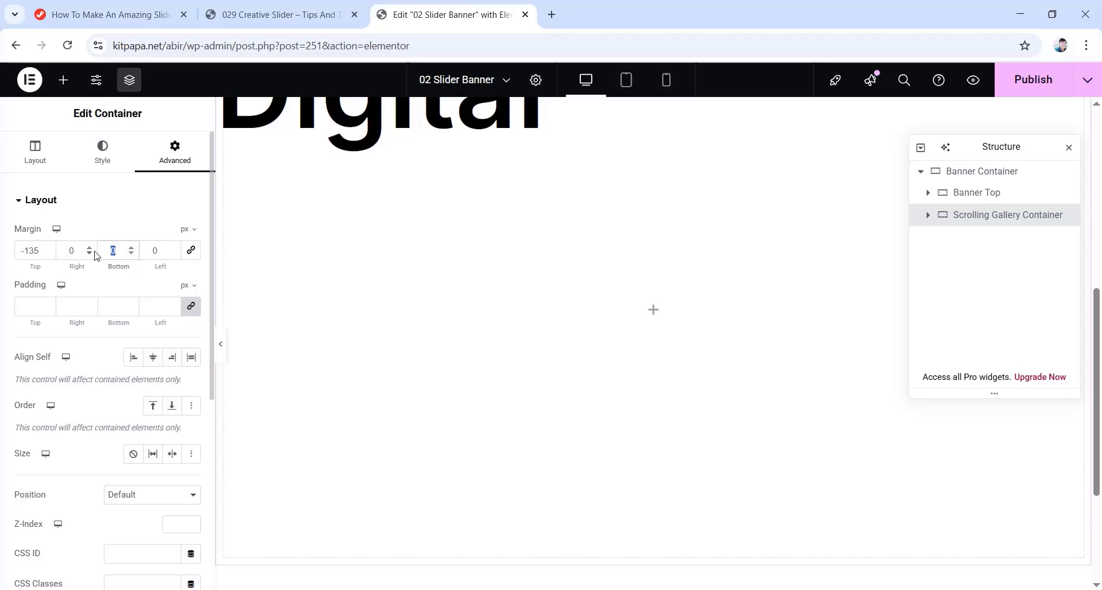
type("0")
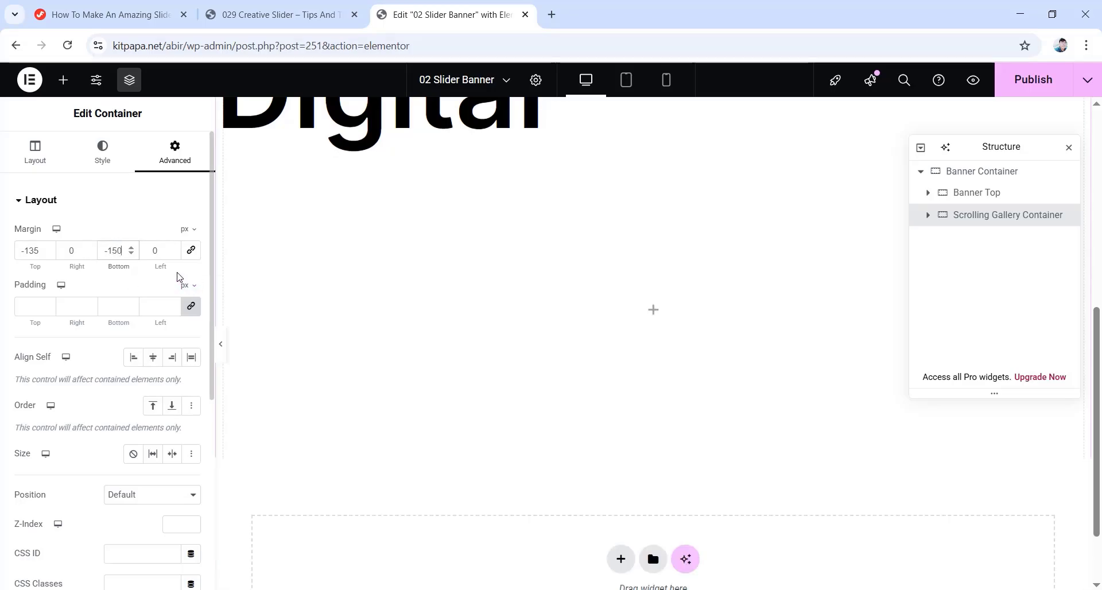
Unlink Scrolling Gallery Container's padding values so that all four sides are 0 px
left_click(191, 307)
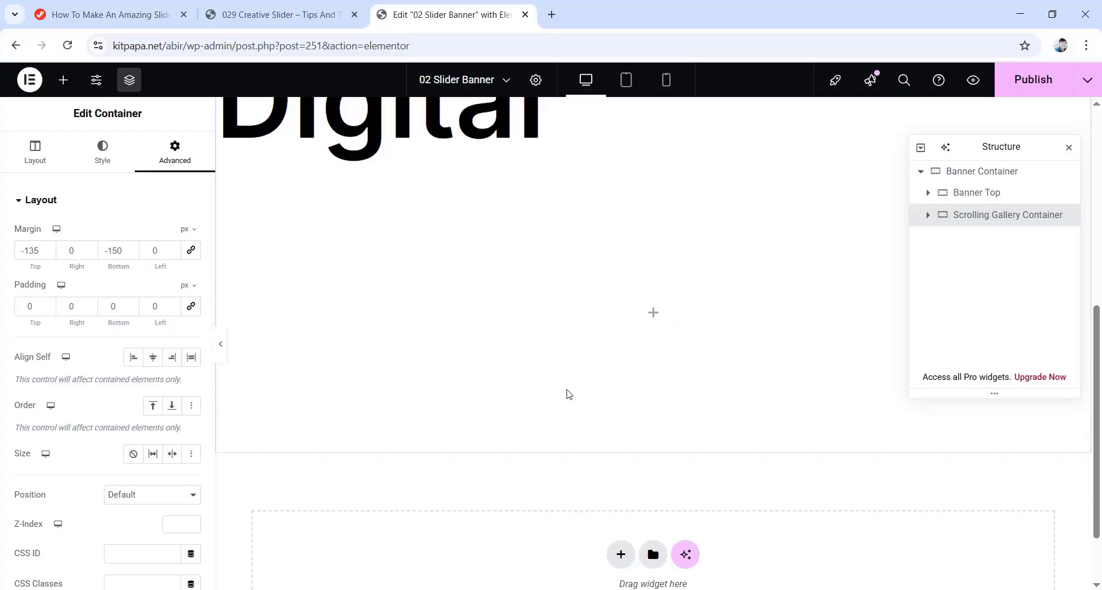
scroll(566, 379, "up", 5)
scroll(527, 374, "down", 4)
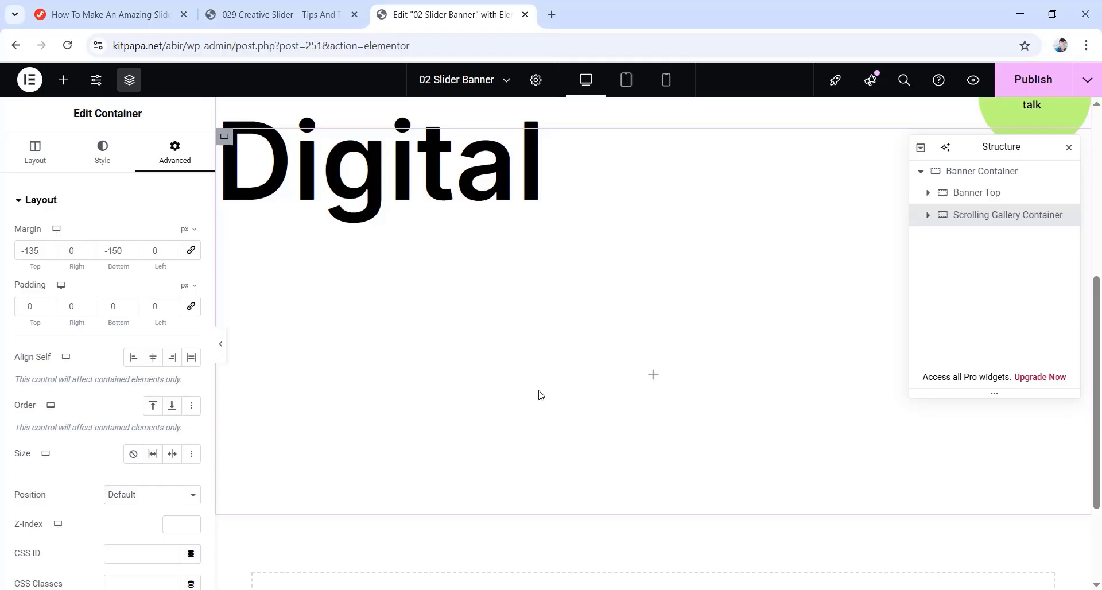
Add a Basic Gallery widget inside Scrolling Gallery Container and open the file upload for its images
left_click(653, 374)
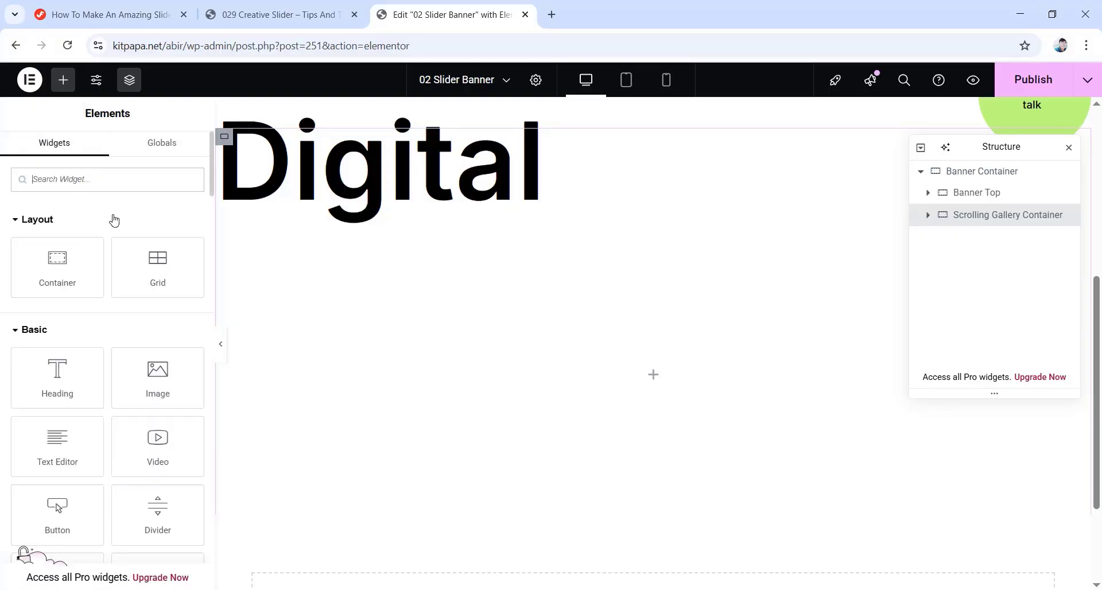
left_click(92, 179)
type("Basic")
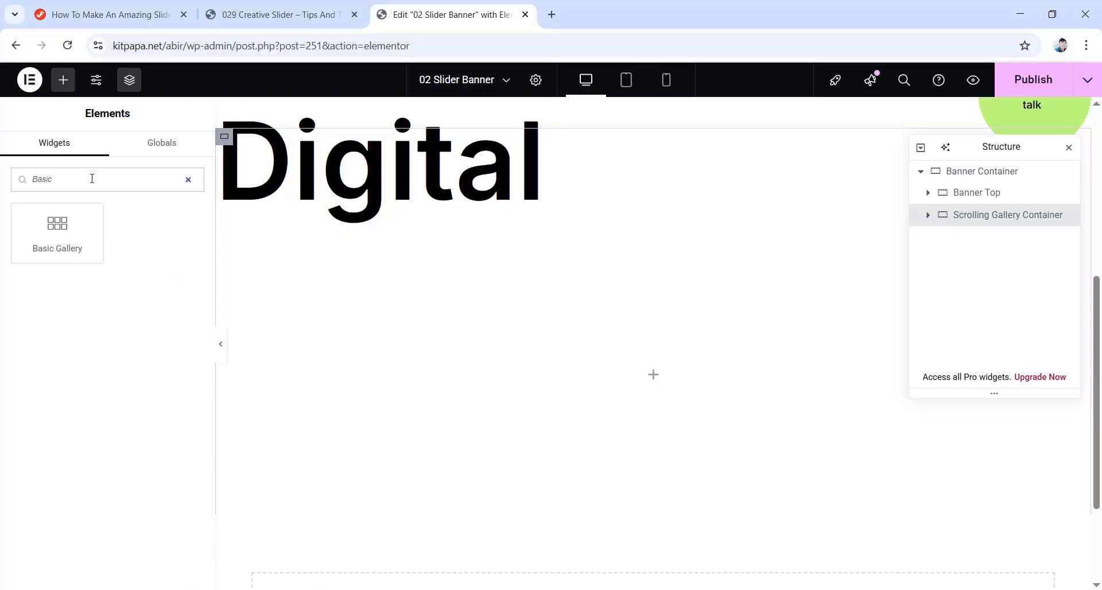
left_click_drag(63, 233, 652, 376)
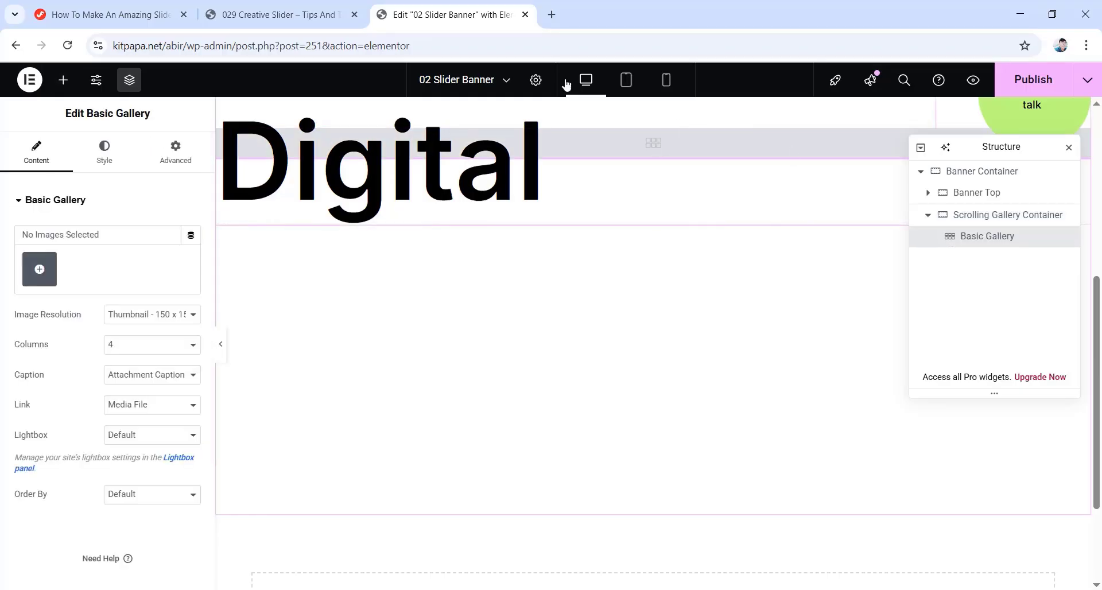
left_click(40, 276)
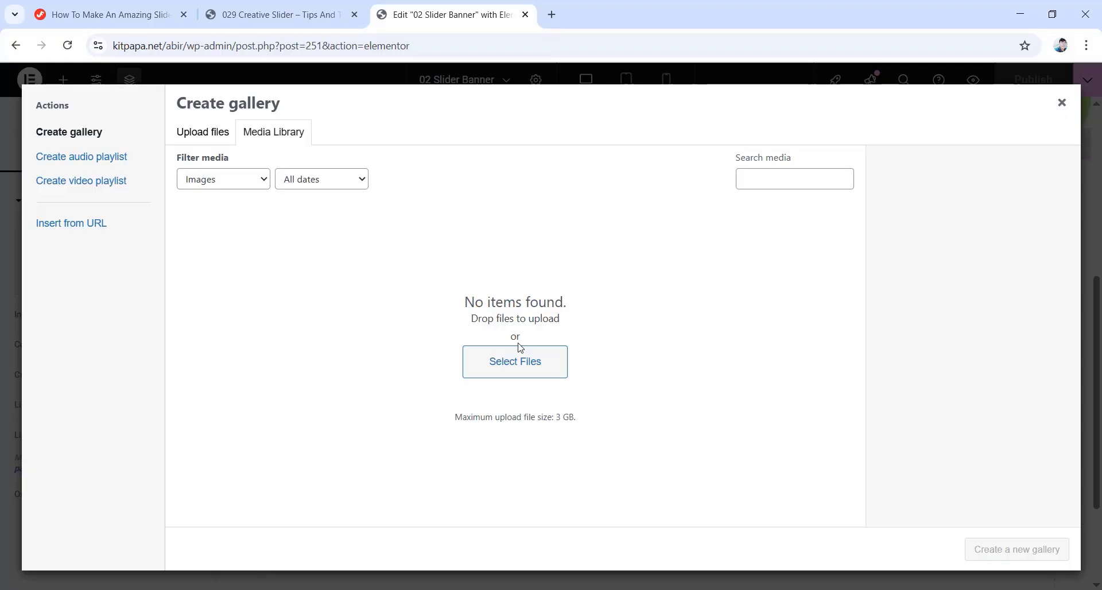
left_click(219, 137)
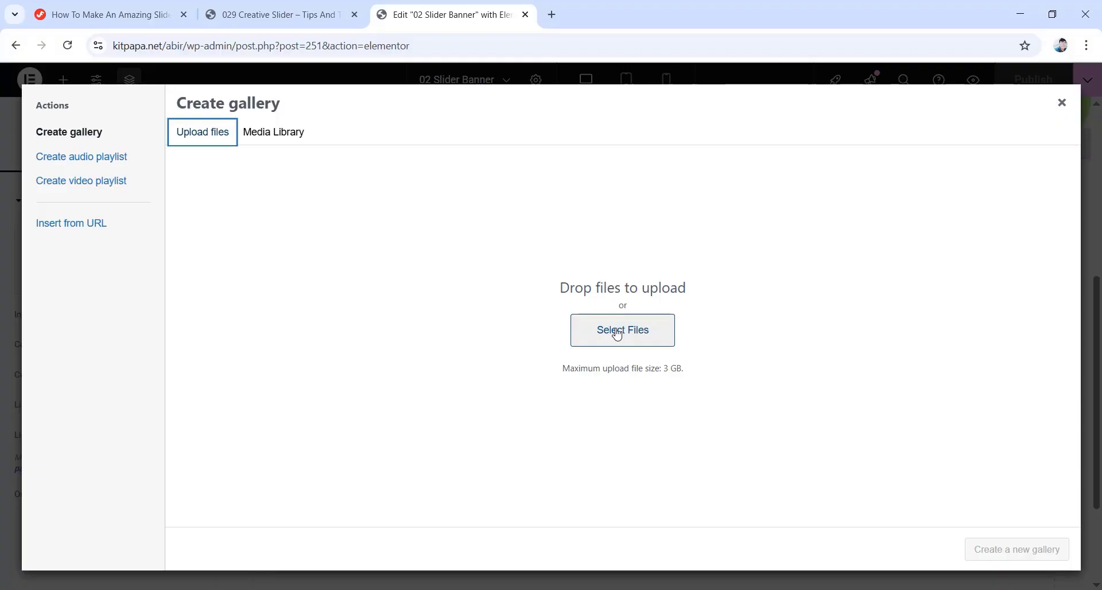
Switch to the slider banner tutorial page and download its image resources, All-Images.zip, from Google Drive
left_click(84, 13)
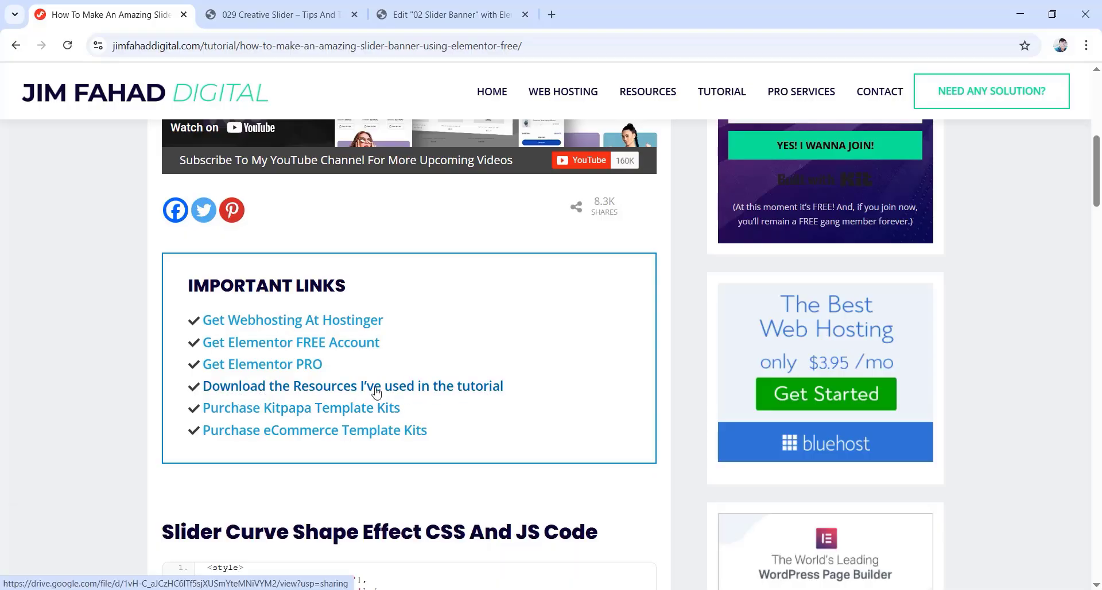
left_click(283, 392)
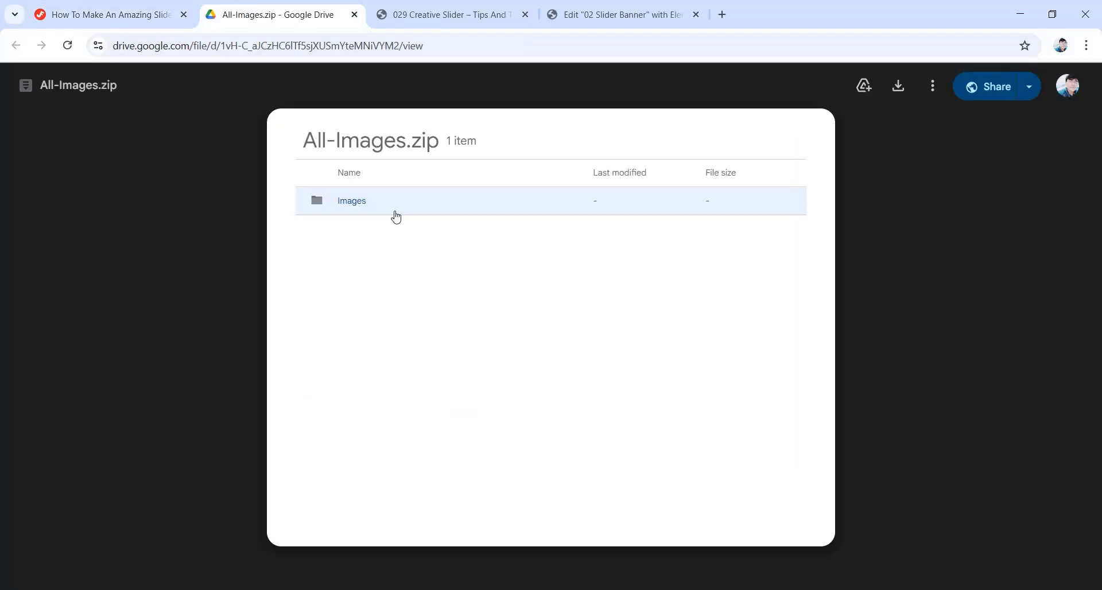
left_click(899, 88)
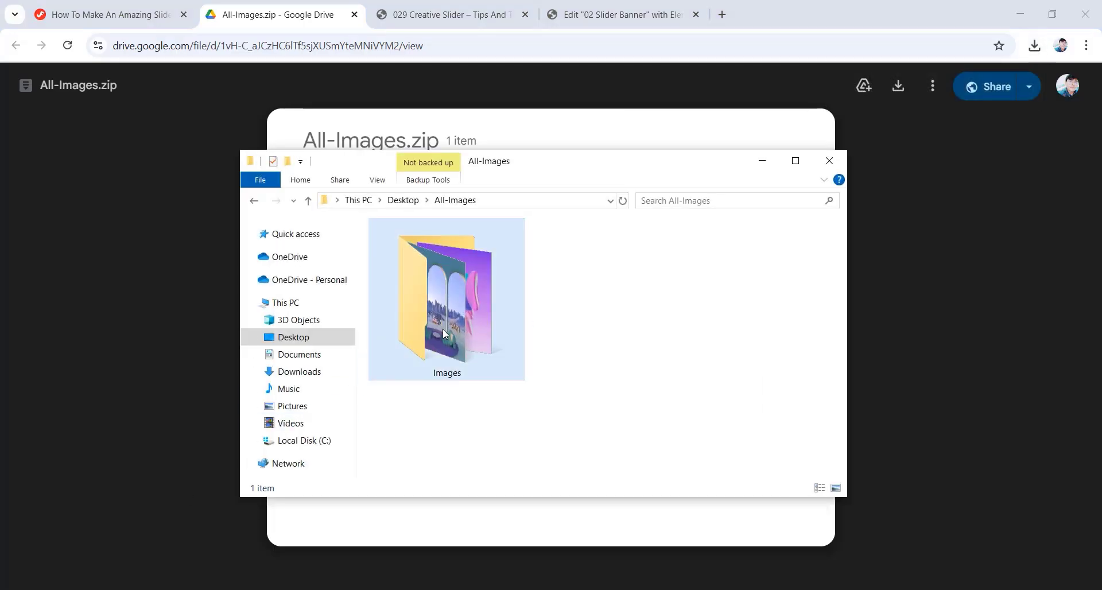
left_click(829, 160)
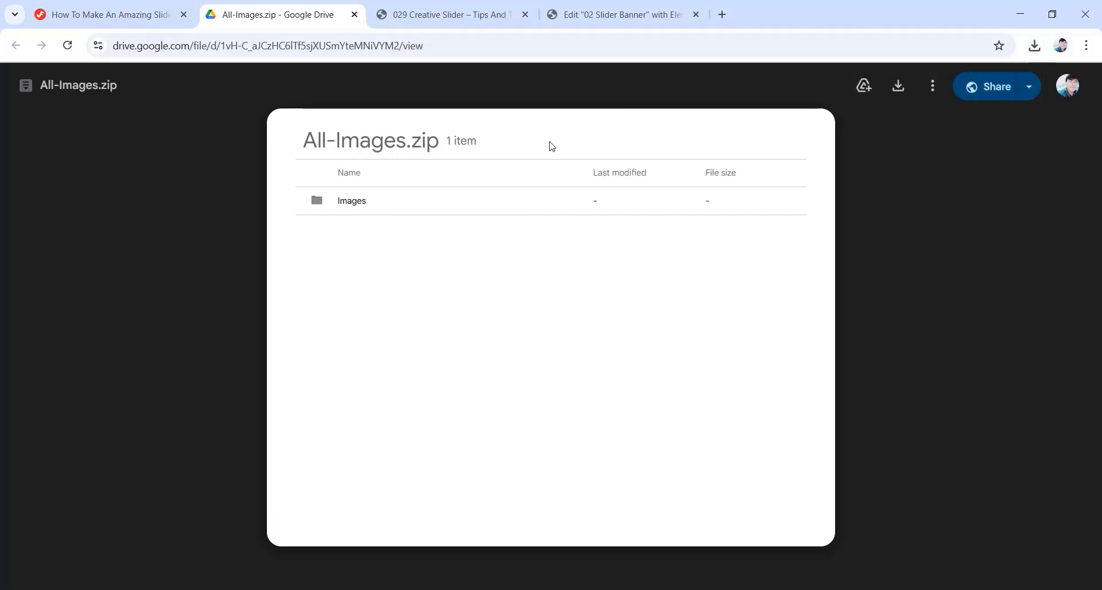
Return to the Elementor editor, upload all nine images from the Images folder and insert them as a new gallery
left_click(554, 16)
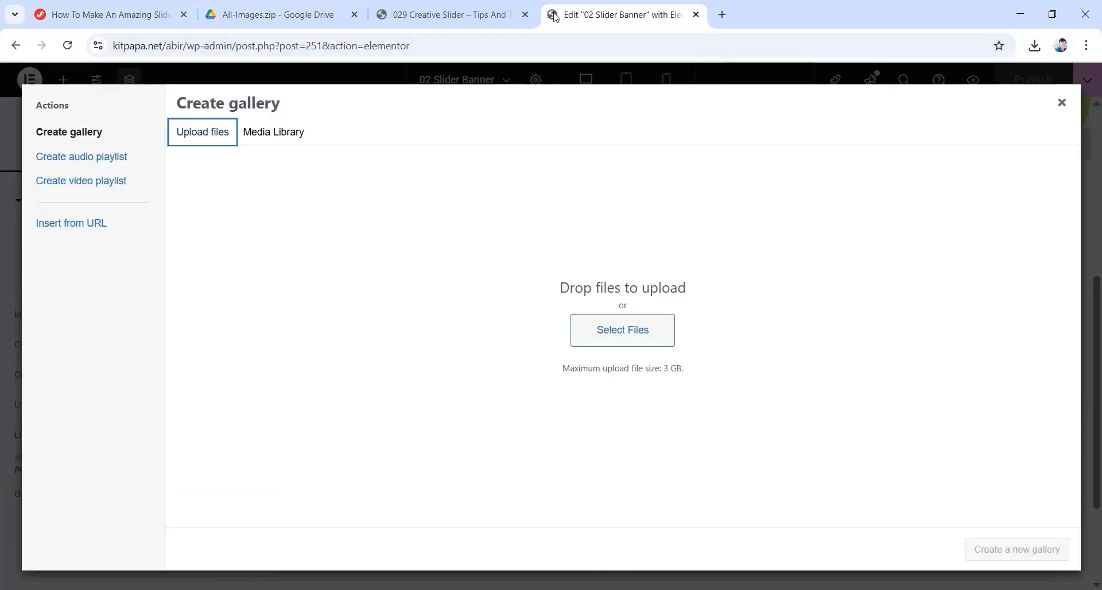
left_click(632, 334)
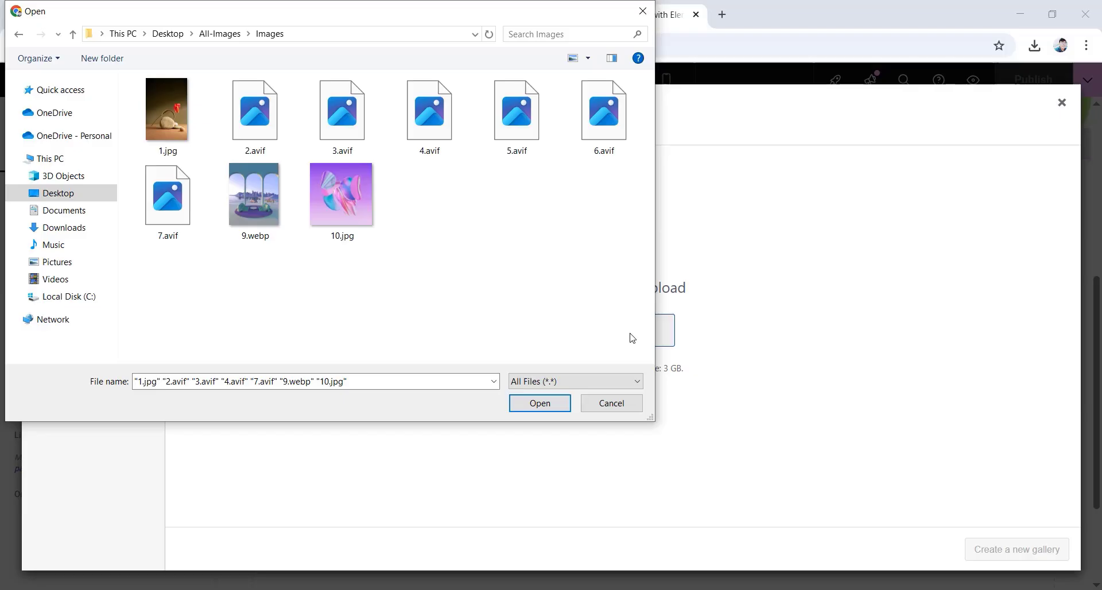
left_click_drag(613, 240, 167, 92)
left_click(540, 403)
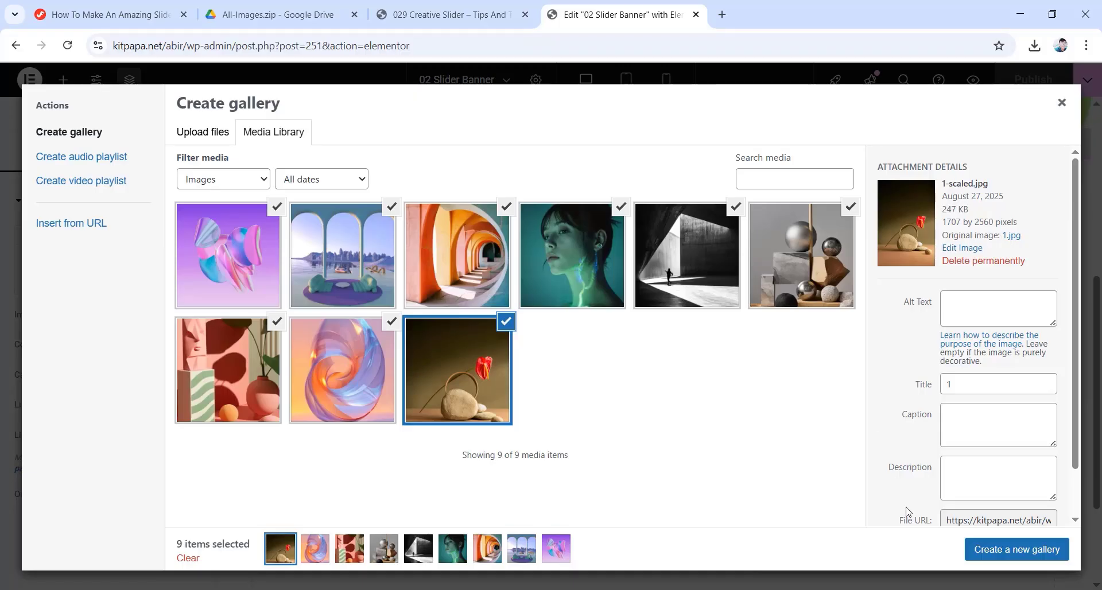
left_click(1020, 552)
left_click(1031, 552)
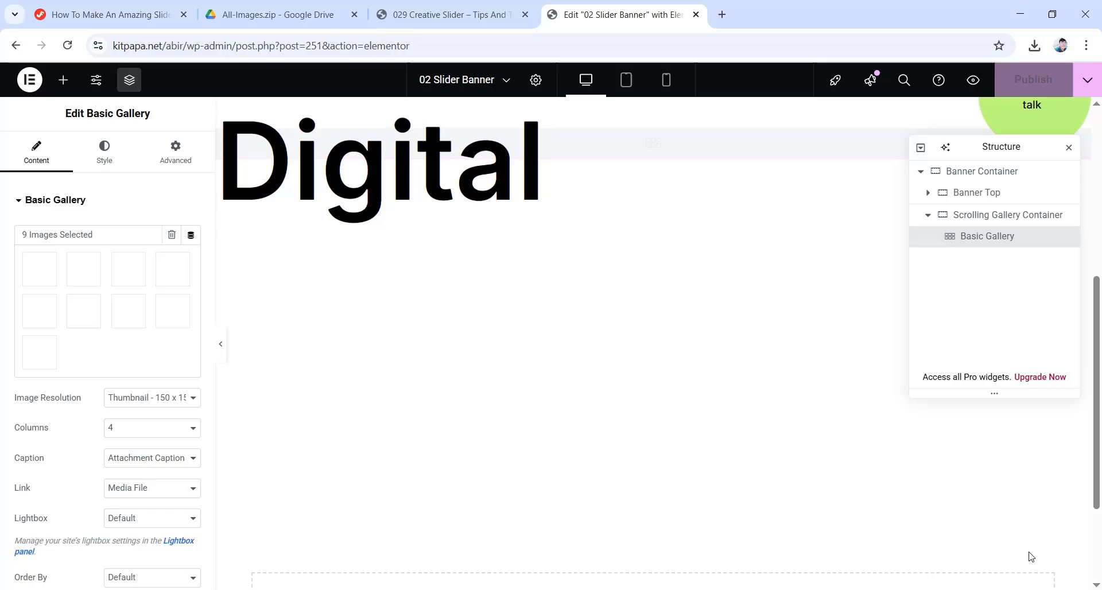
Set the Basic Gallery's image resolution to Full
scroll(717, 508, "up", 3)
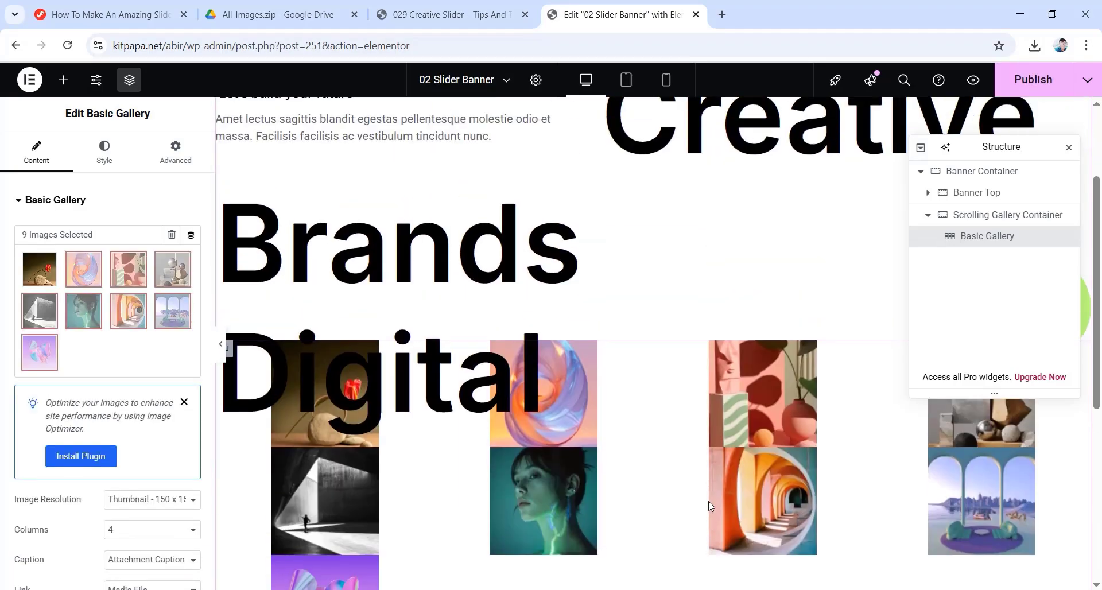
scroll(711, 487, "down", 2)
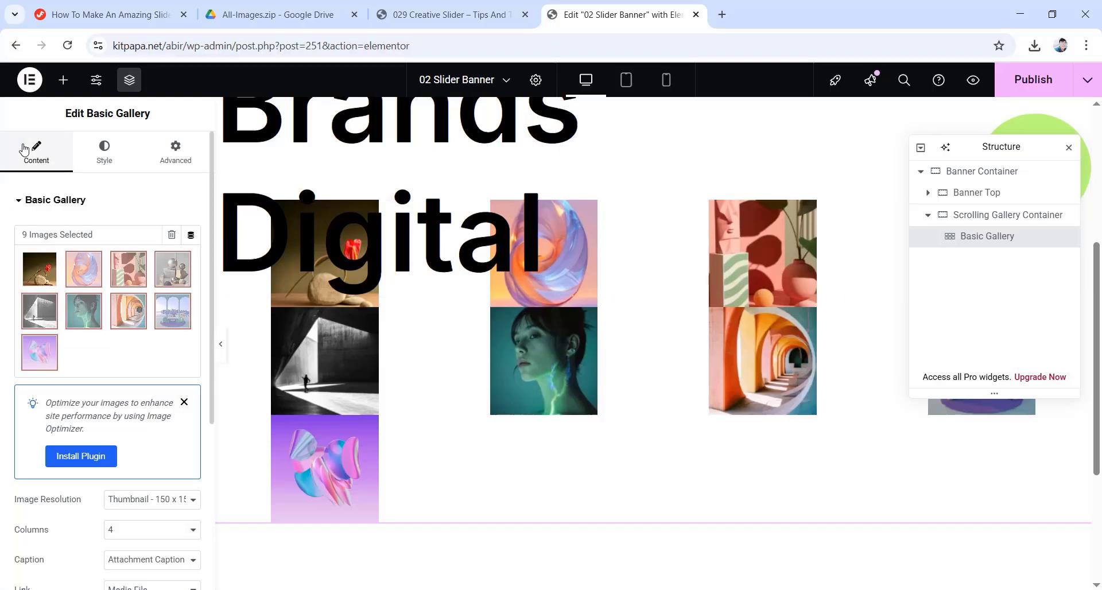
scroll(166, 401, "down", 3)
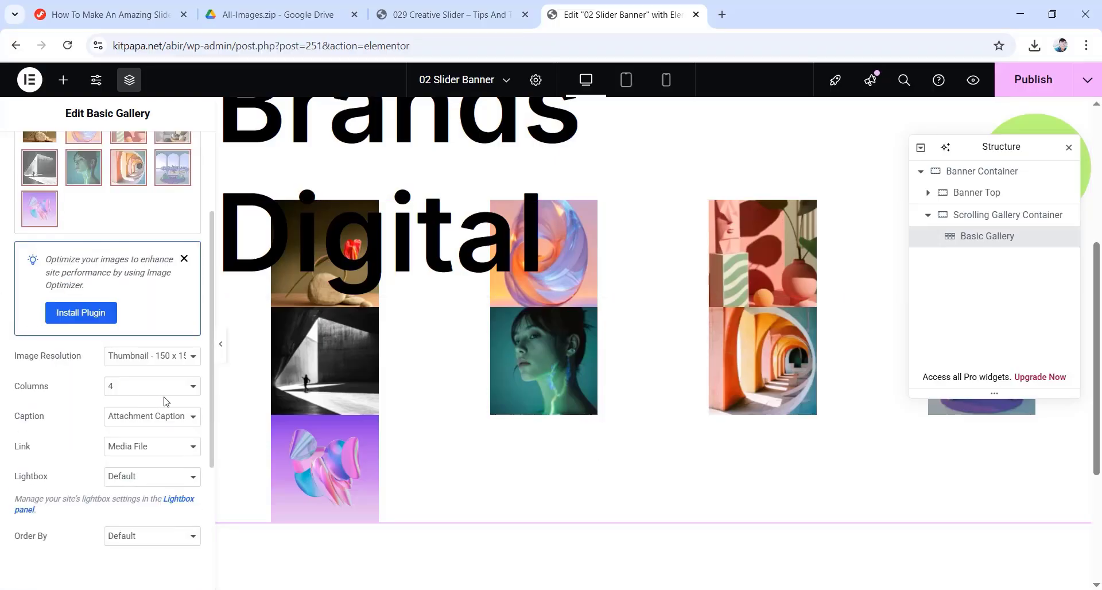
left_click(159, 357)
left_click(125, 480)
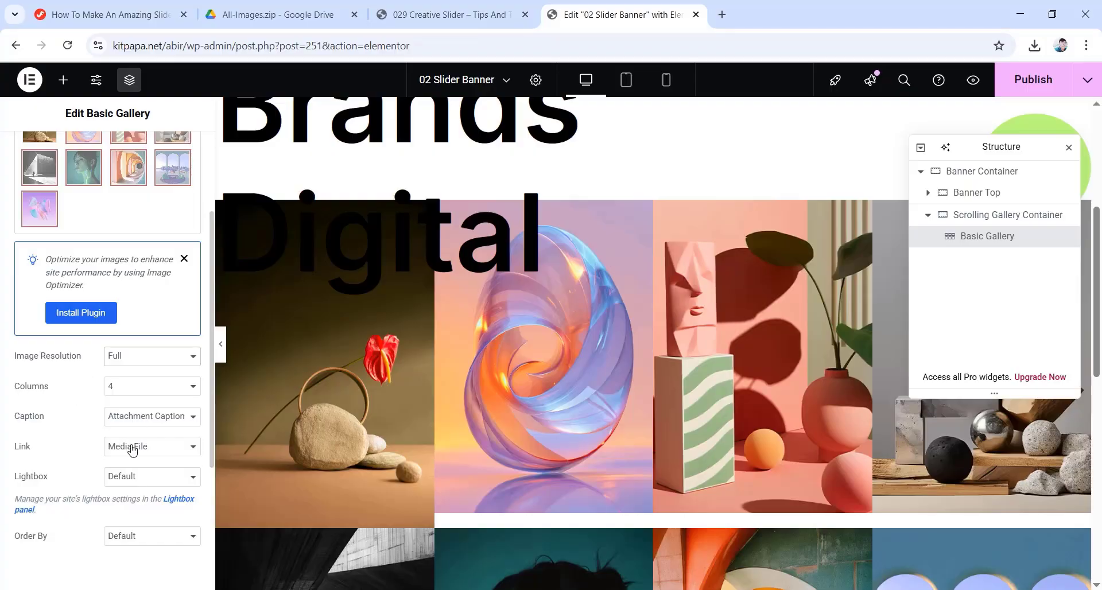
scroll(608, 433, "down", 5)
scroll(608, 433, "up", 3)
scroll(608, 432, "up", 3)
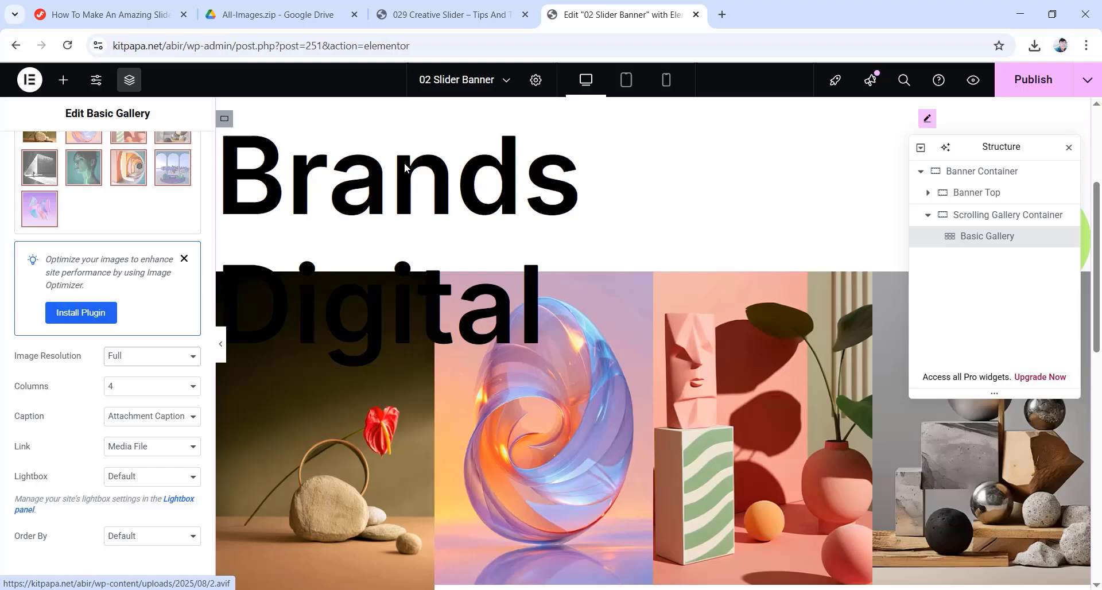
Switch to the slider banner tutorial page and copy the Slider Curve Shape Effect CSS and JS code
left_click(109, 14)
scroll(333, 285, "down", 5)
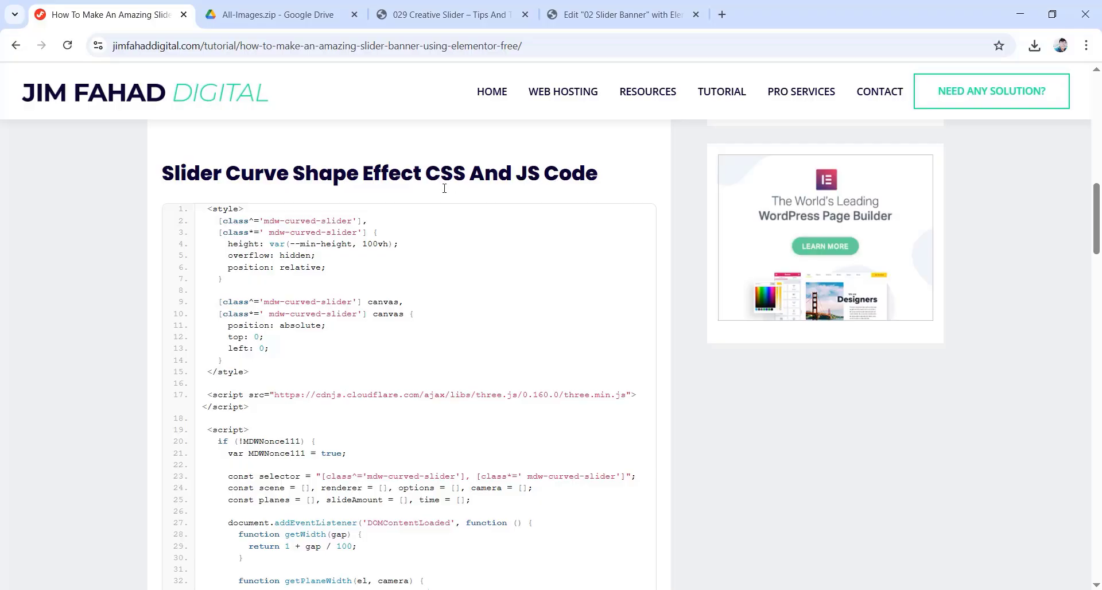
mouse_move(475, 401)
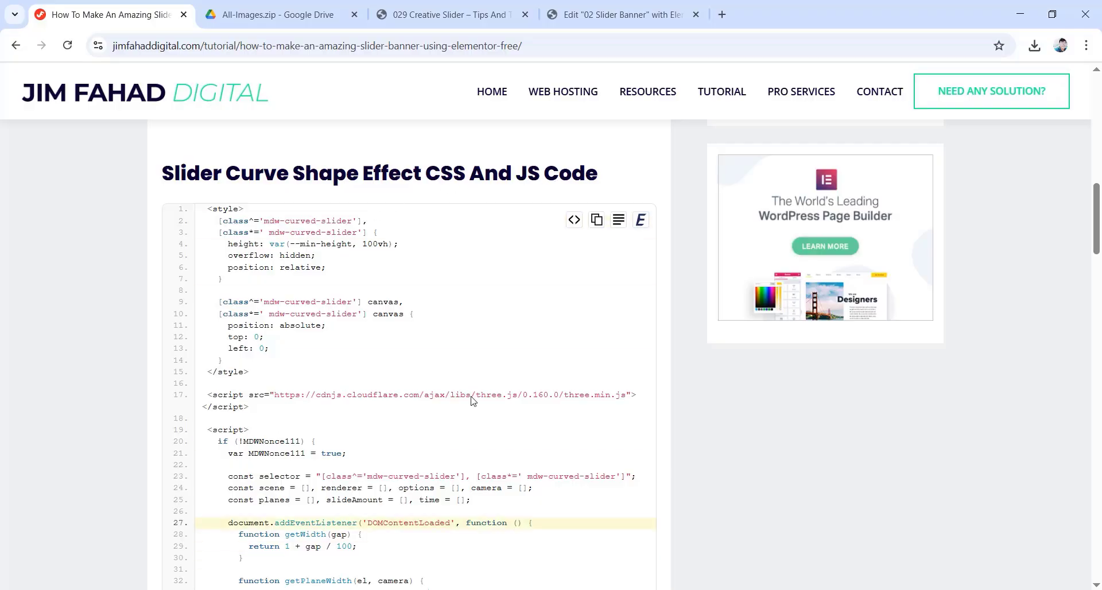
left_click(597, 222)
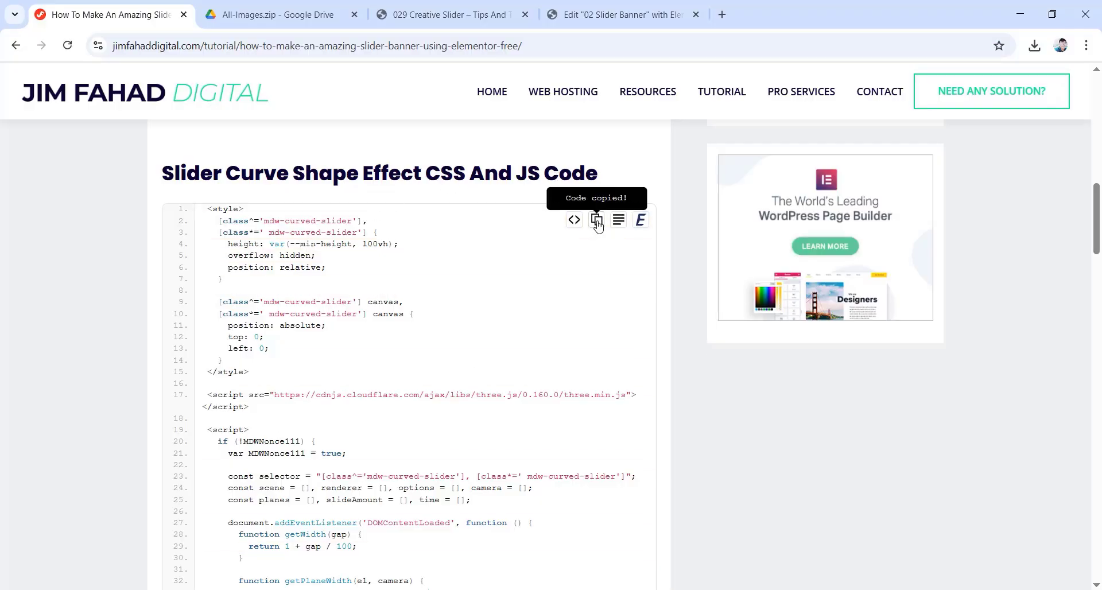
Return to the Elementor editor and add an HTML widget below the Basic Gallery in Scrolling Gallery Container
left_click(609, 5)
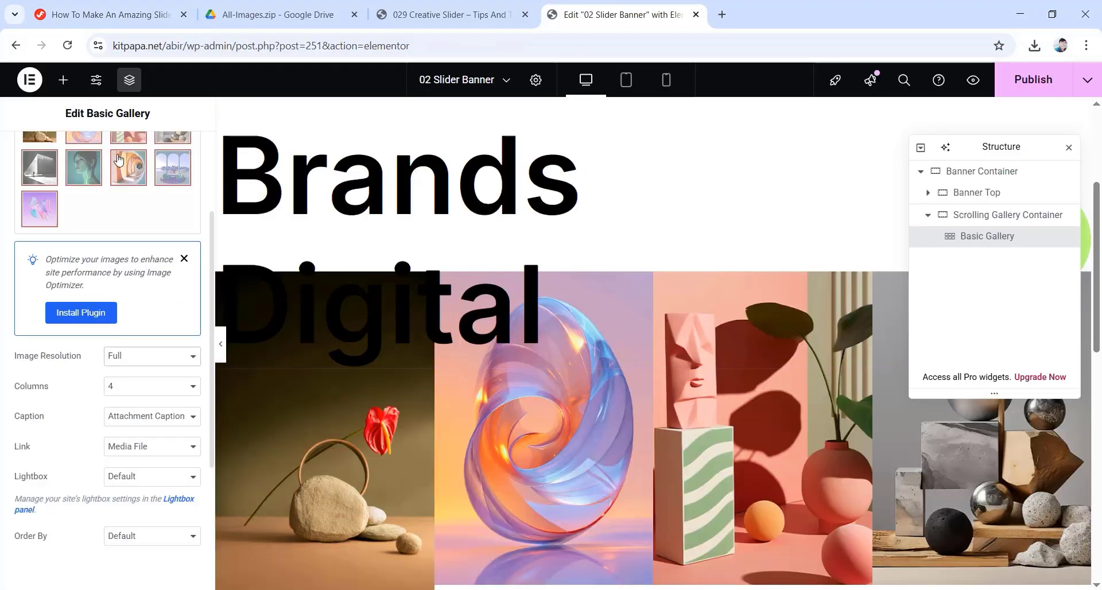
left_click(64, 83)
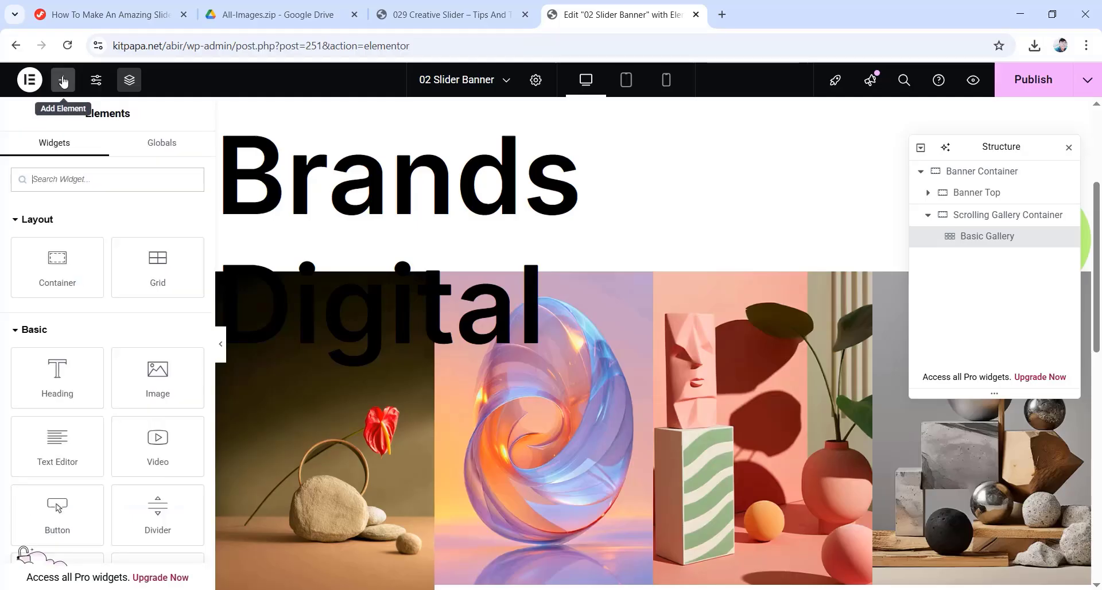
type("HTML")
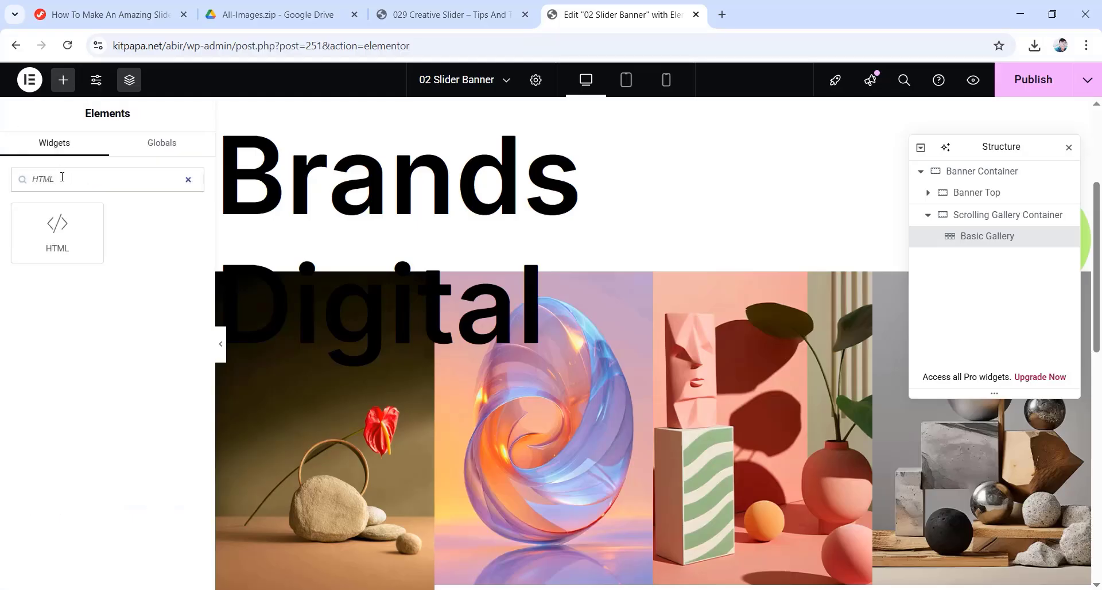
scroll(497, 326, "down", 7)
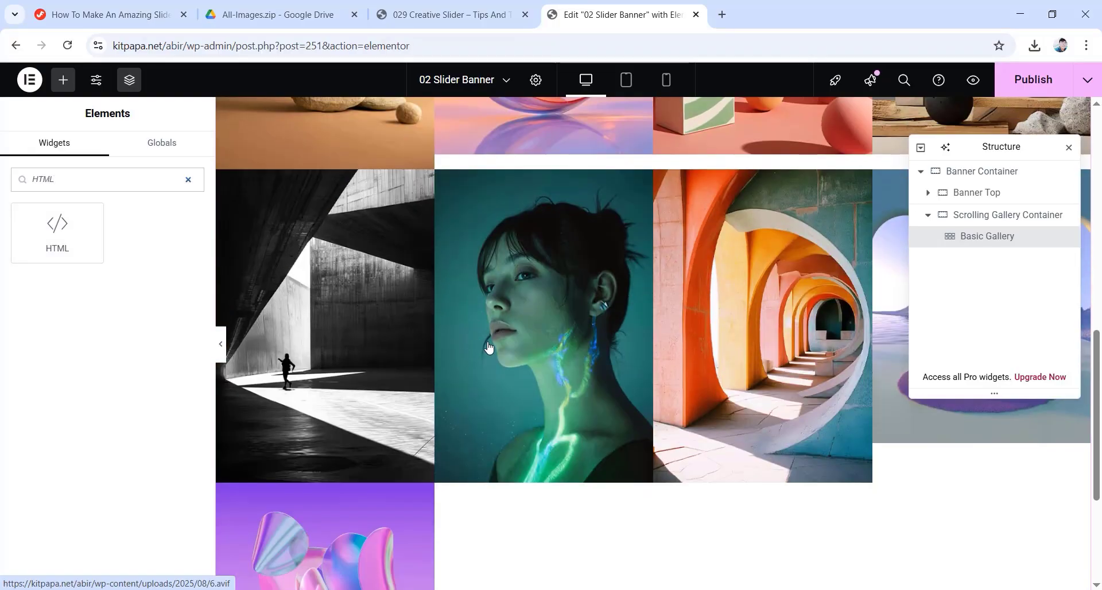
scroll(489, 347, "down", 2)
left_click_drag(92, 253, 580, 458)
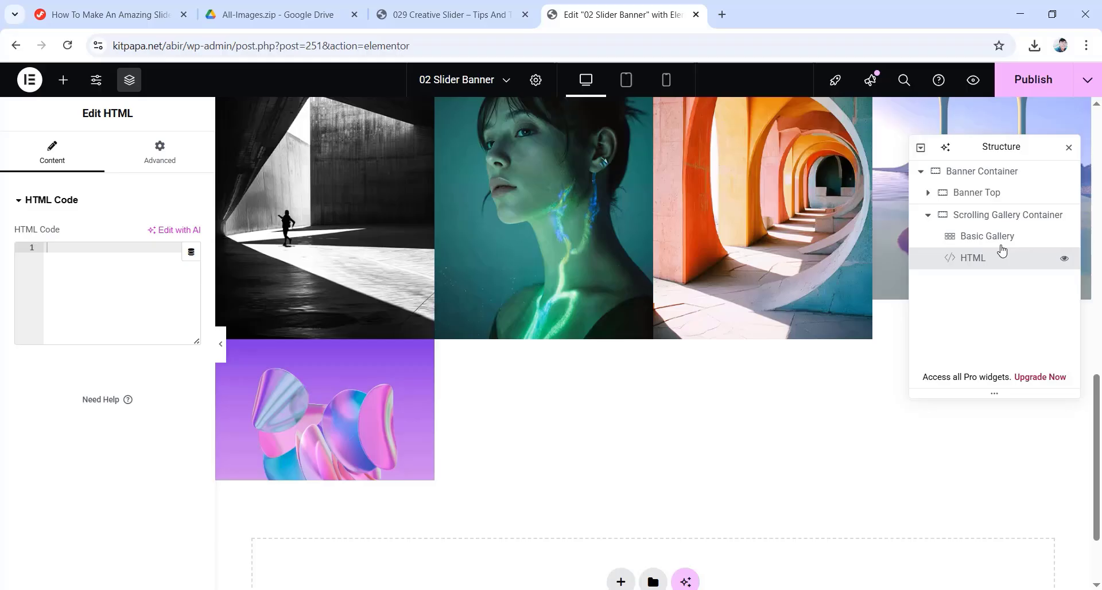
Paste the copied curve effect CSS and JS code into the new HTML widget
left_click(929, 216)
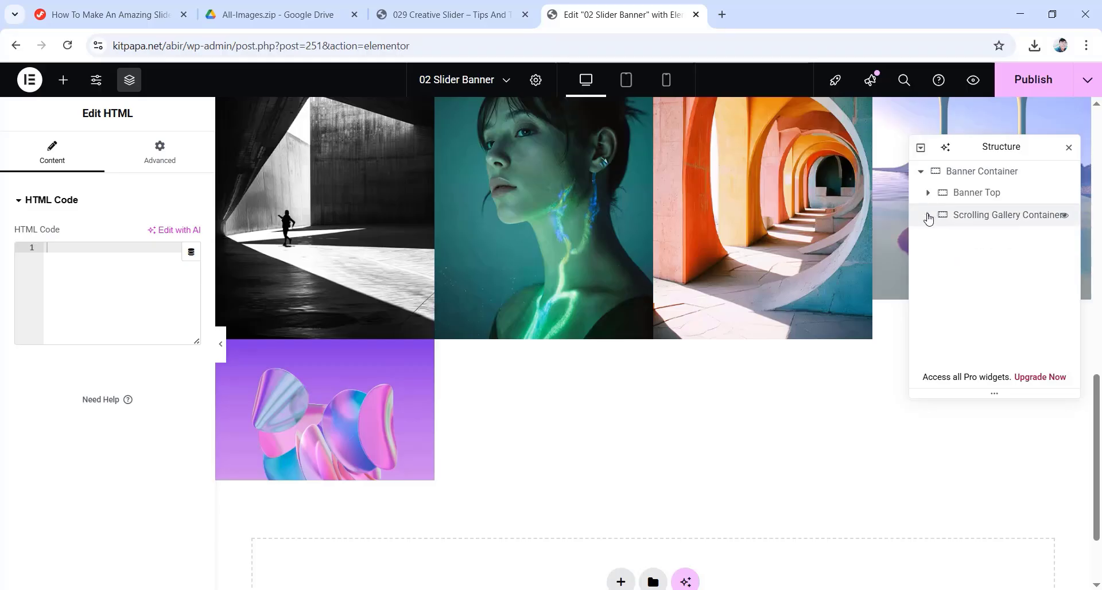
left_click(928, 216)
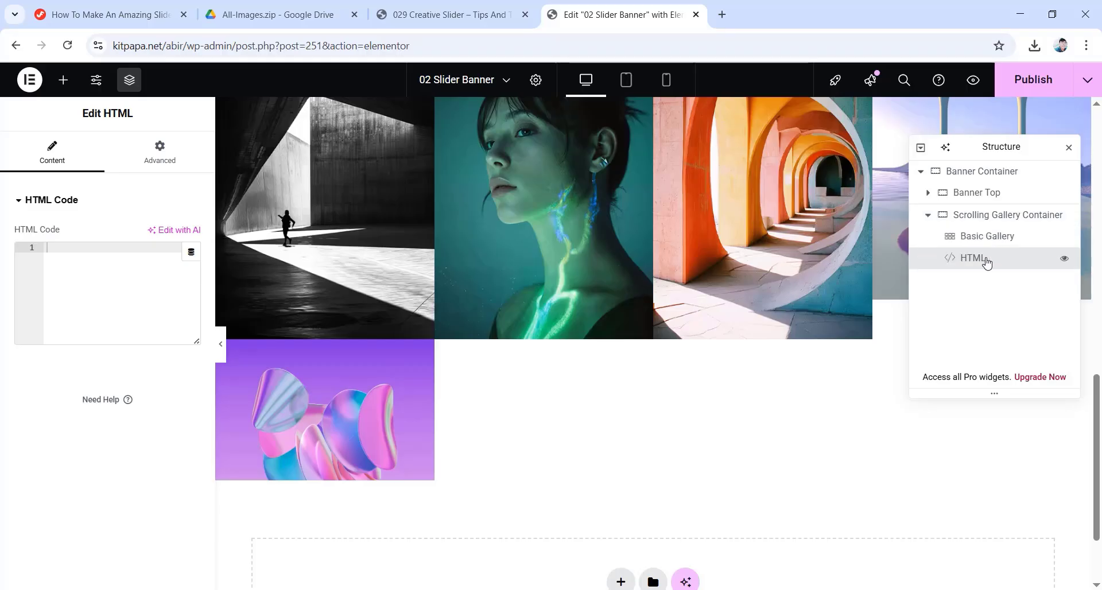
right_click(59, 247)
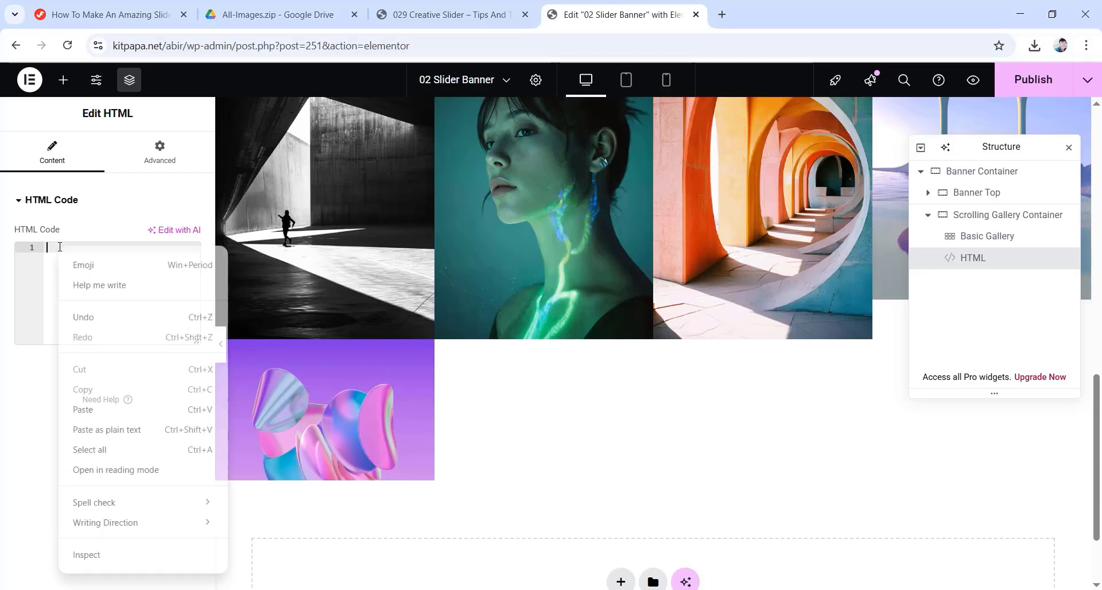
left_click(91, 410)
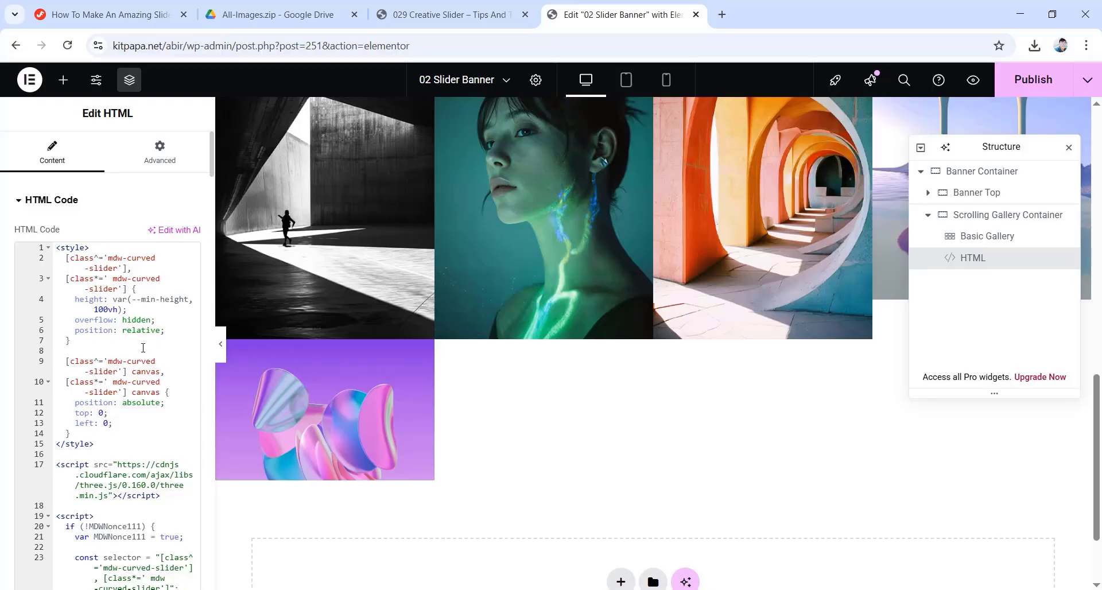
Switch to the tutorial page and copy the Slider Curve Shape CSS class mdw-curved-slider
left_click(116, 8)
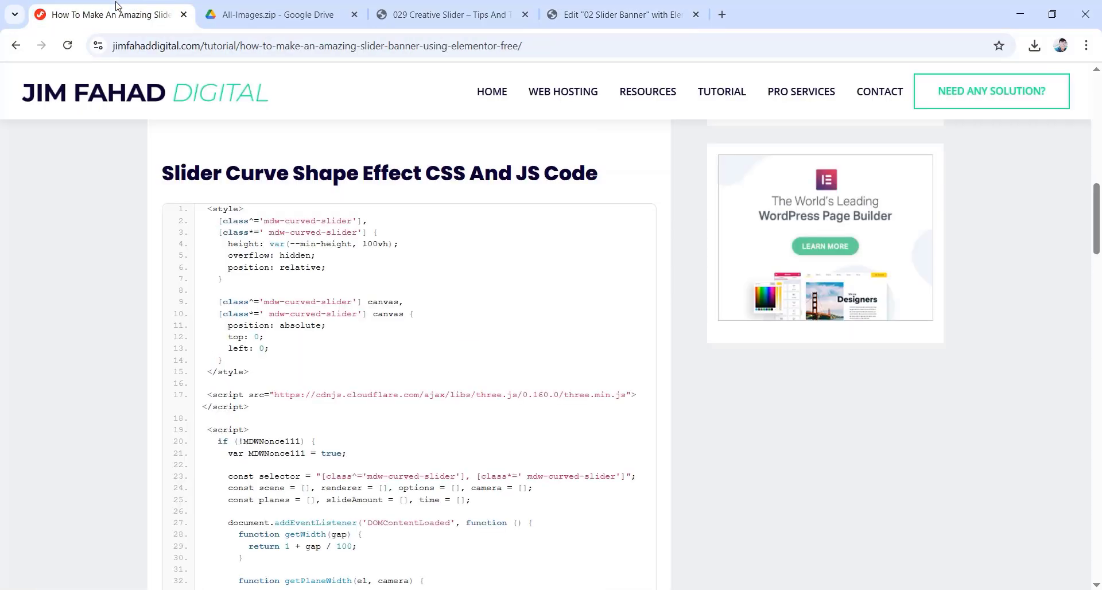
scroll(421, 413, "down", 15)
scroll(402, 419, "down", 14)
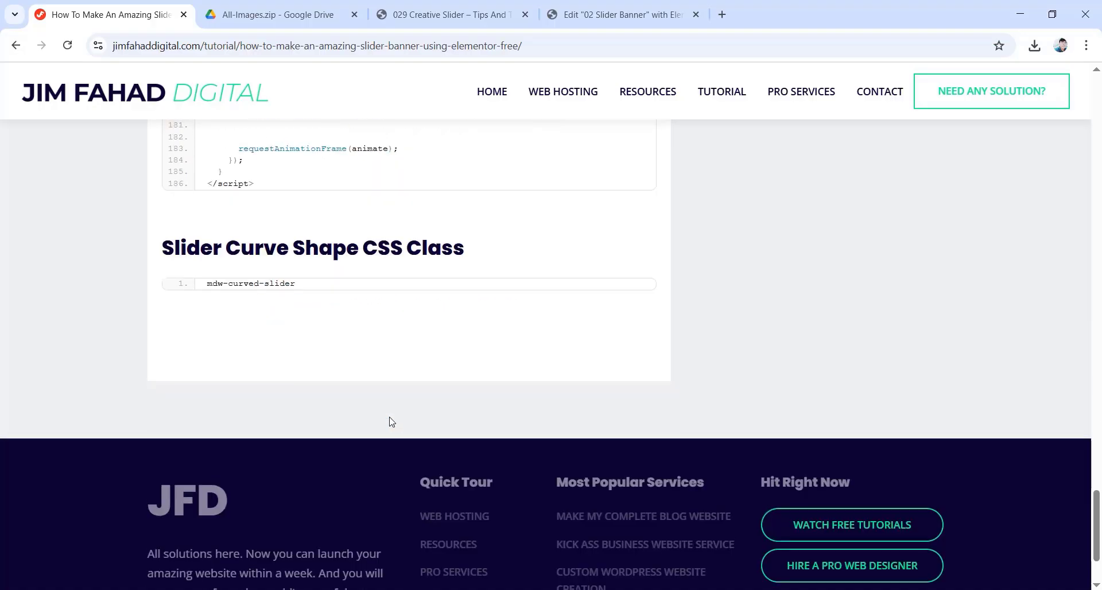
scroll(389, 423, "up", 3)
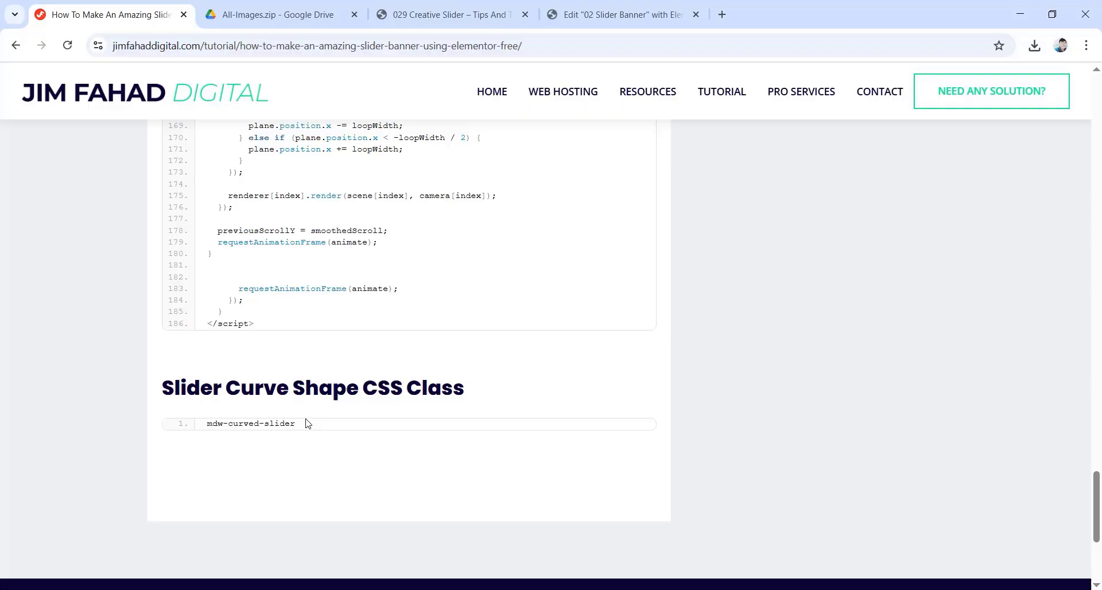
left_click(595, 433)
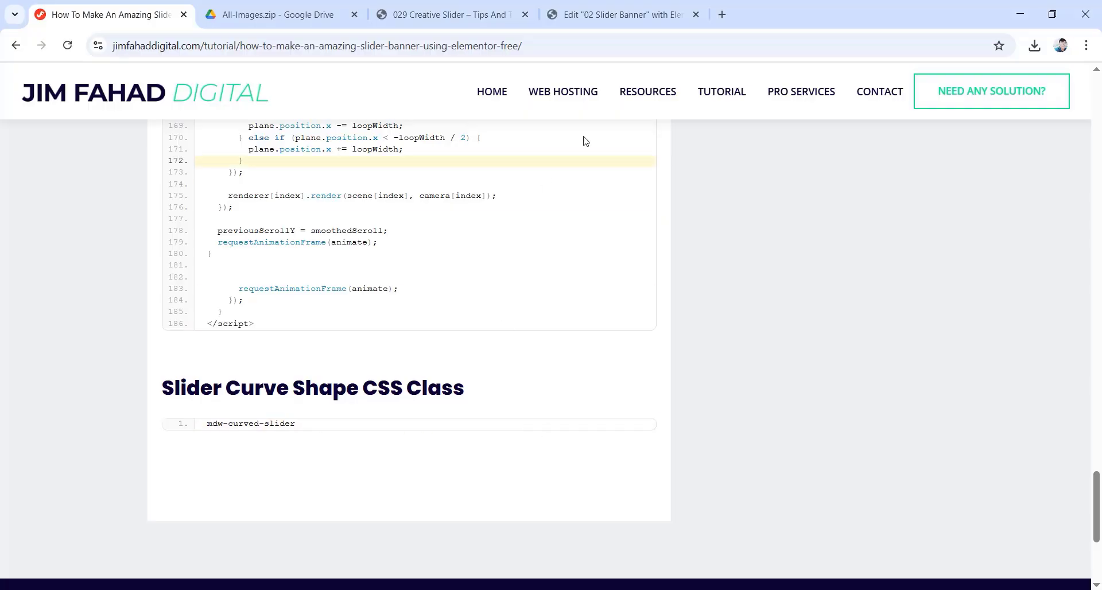
Return to the Elementor editor and assign the CSS class mdw-curved-slider to Scrolling Gallery Container
left_click(586, 11)
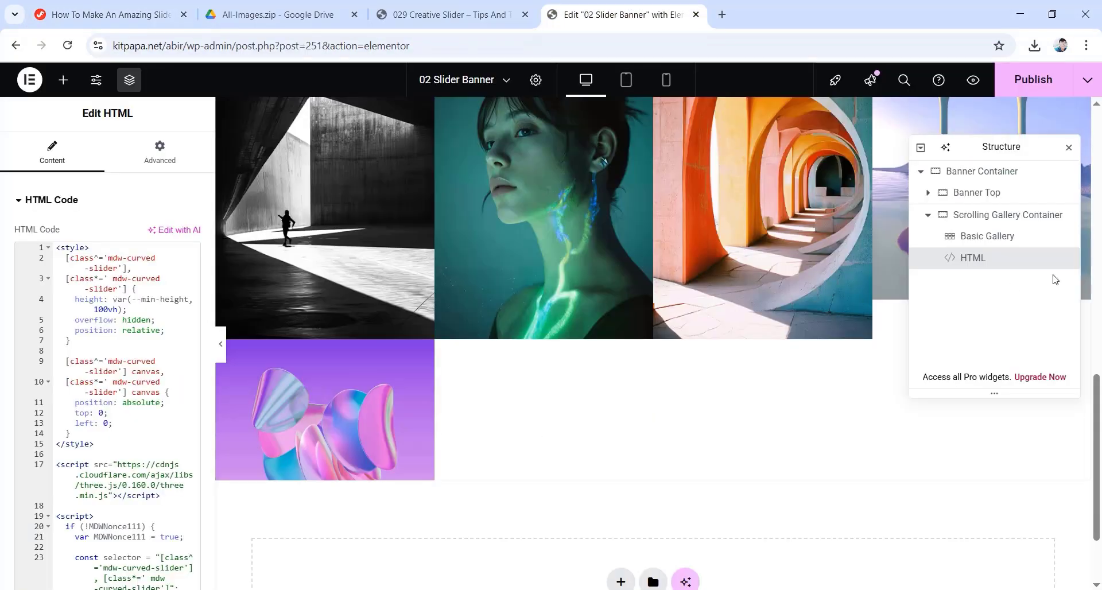
left_click(1008, 217)
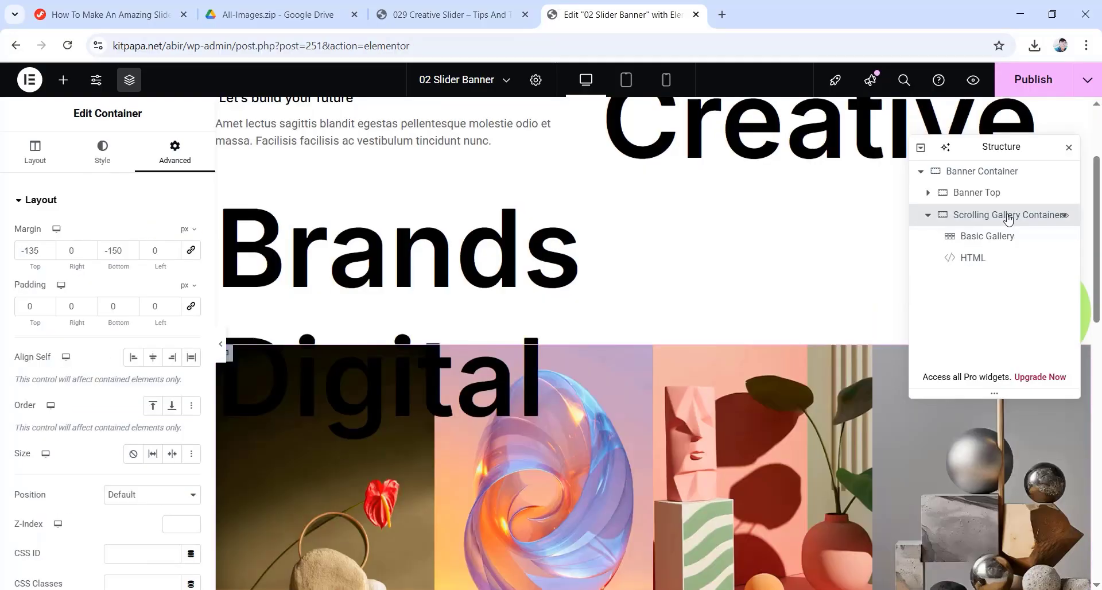
scroll(86, 325, "down", 5)
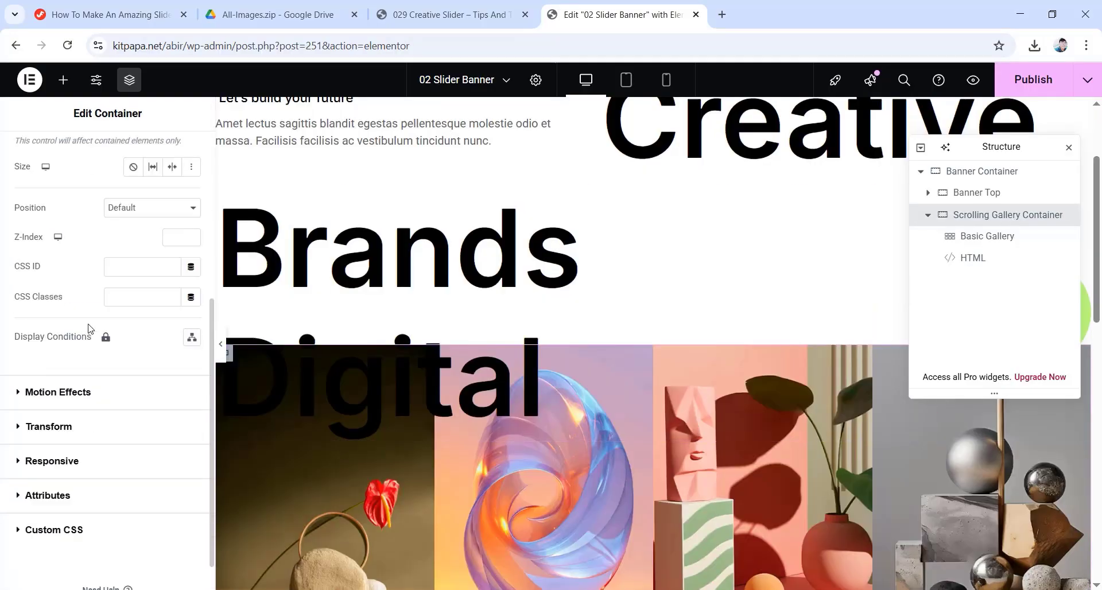
right_click(120, 297)
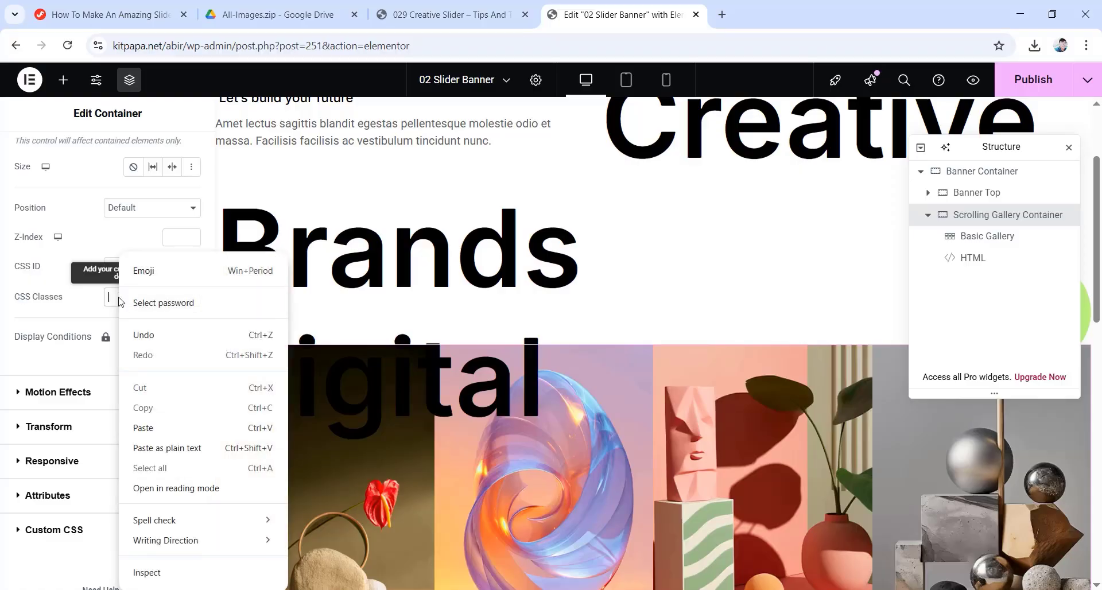
left_click(154, 430)
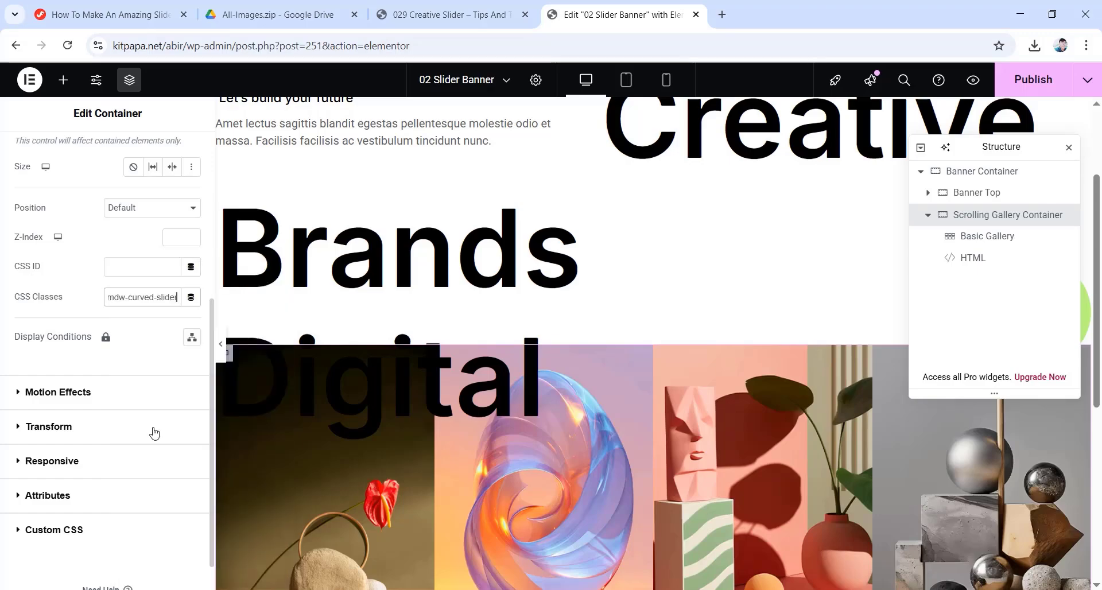
scroll(402, 391, "down", 1)
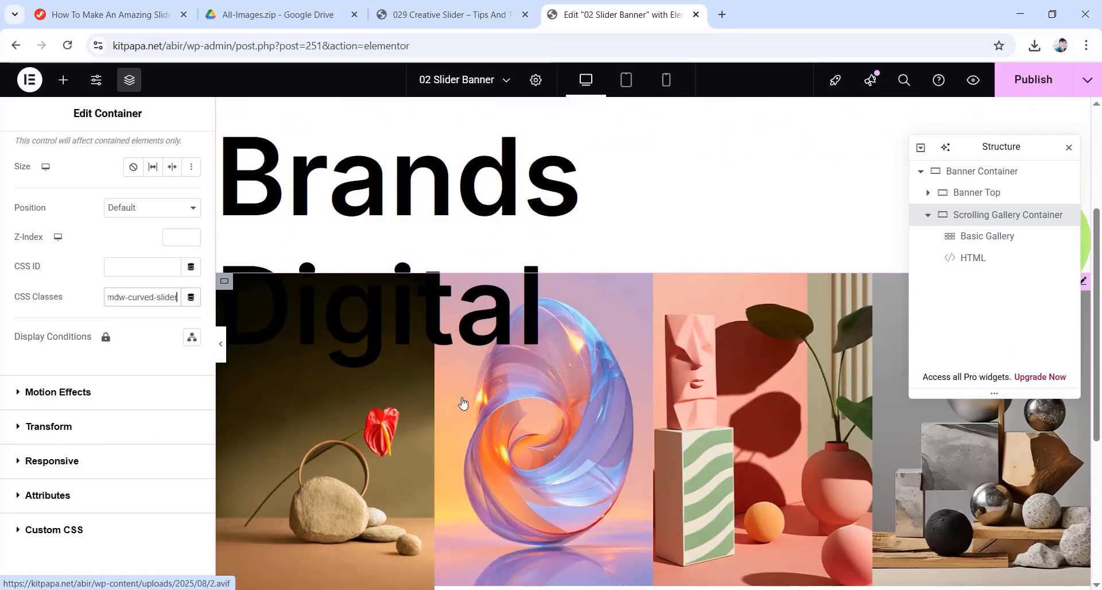
scroll(408, 362, "up", 2)
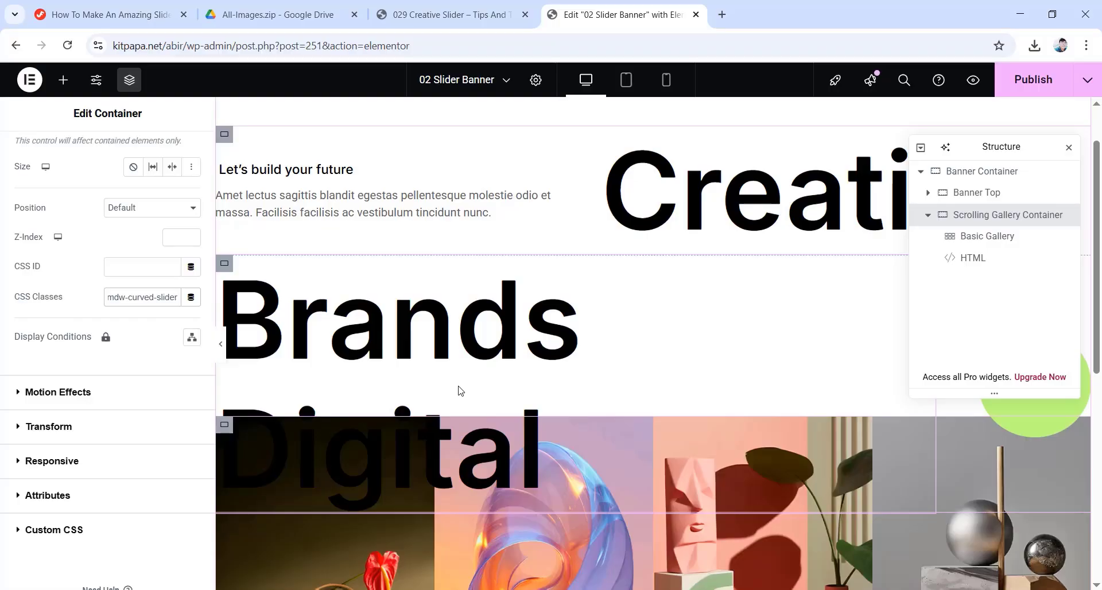
scroll(460, 390, "down", 4)
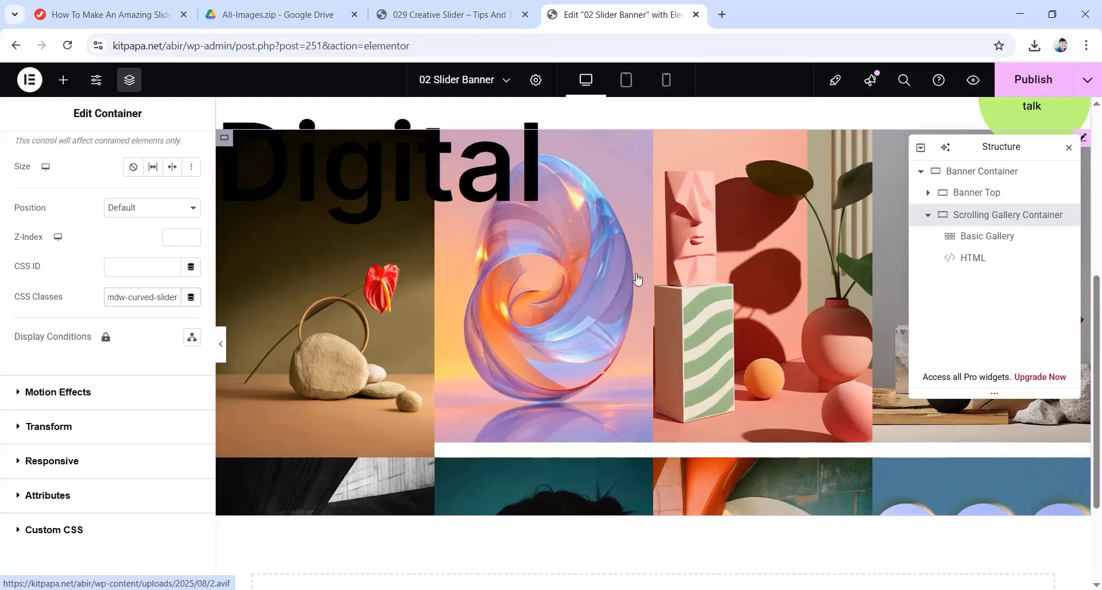
left_click(627, 80)
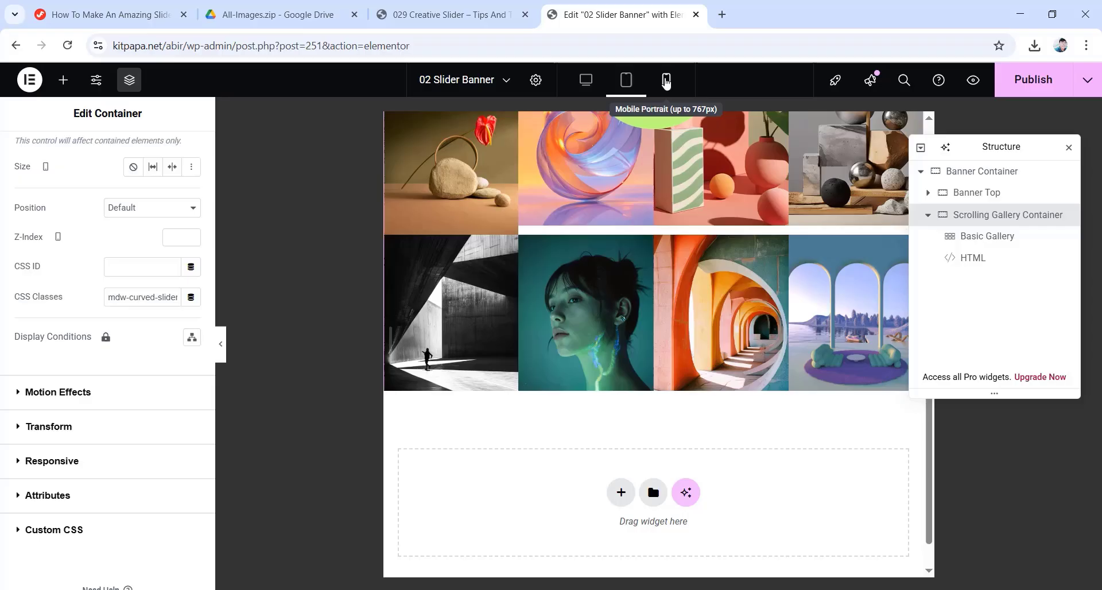
left_click(666, 80)
left_click(627, 81)
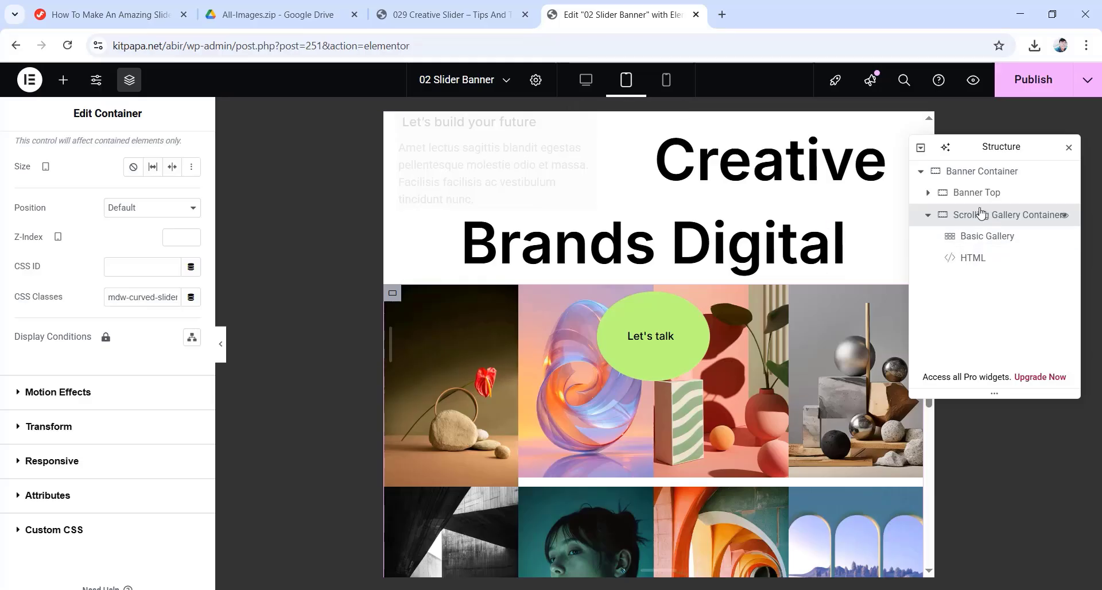
scroll(114, 247, "up", 5)
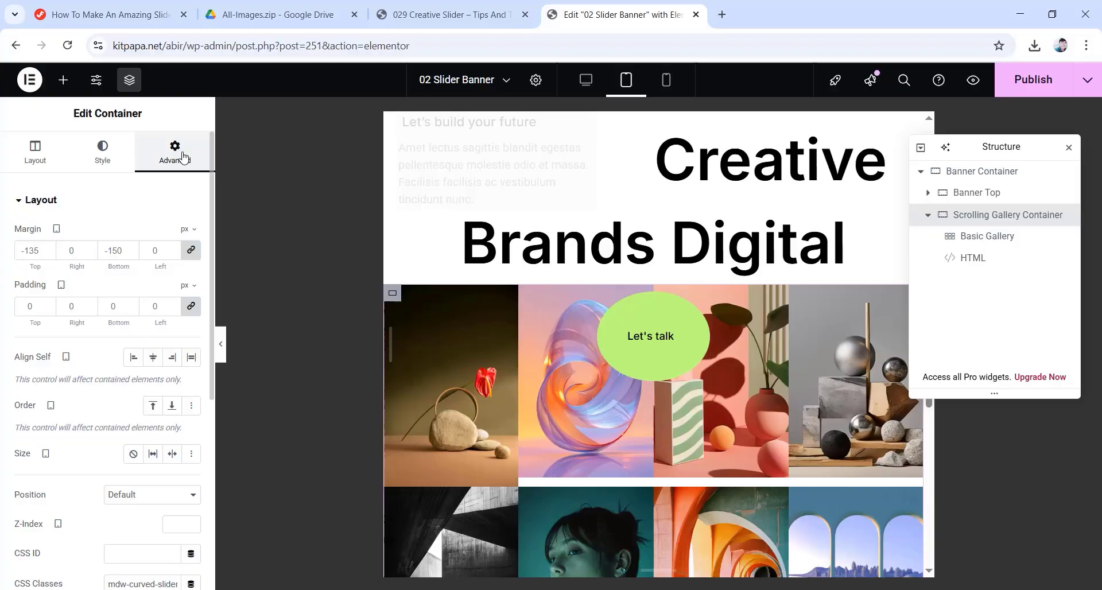
left_click(191, 250)
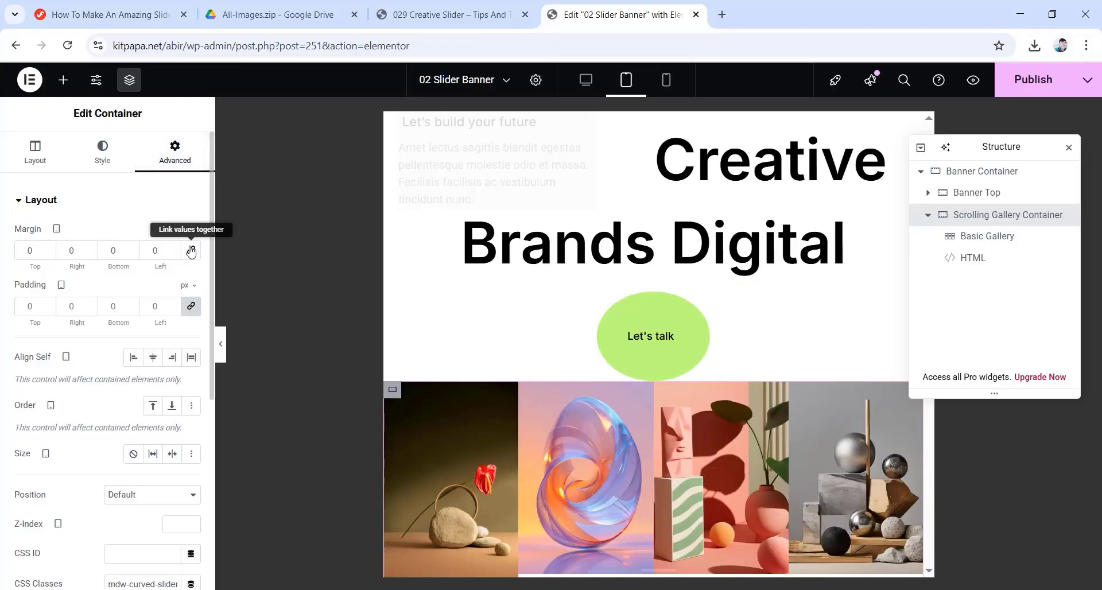
left_click_drag(43, 251, 11, 255)
type("-190")
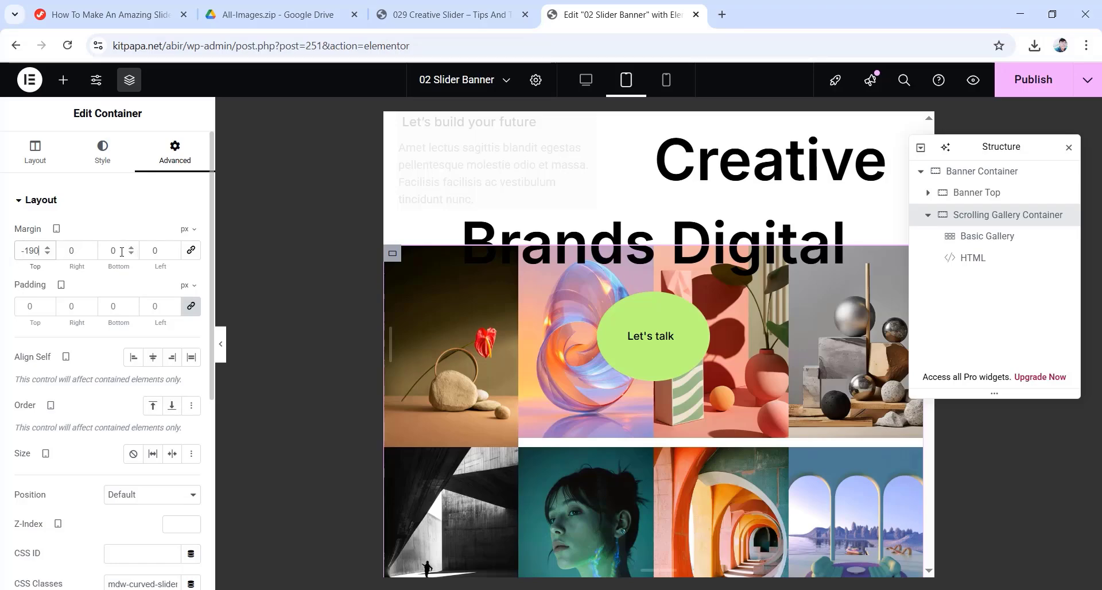
left_click_drag(122, 252, 101, 251)
type("-200")
Set Scrolling Gallery Container's mobile margins to -227 px top and -200 px bottom, with the sides unlinked
left_click(667, 83)
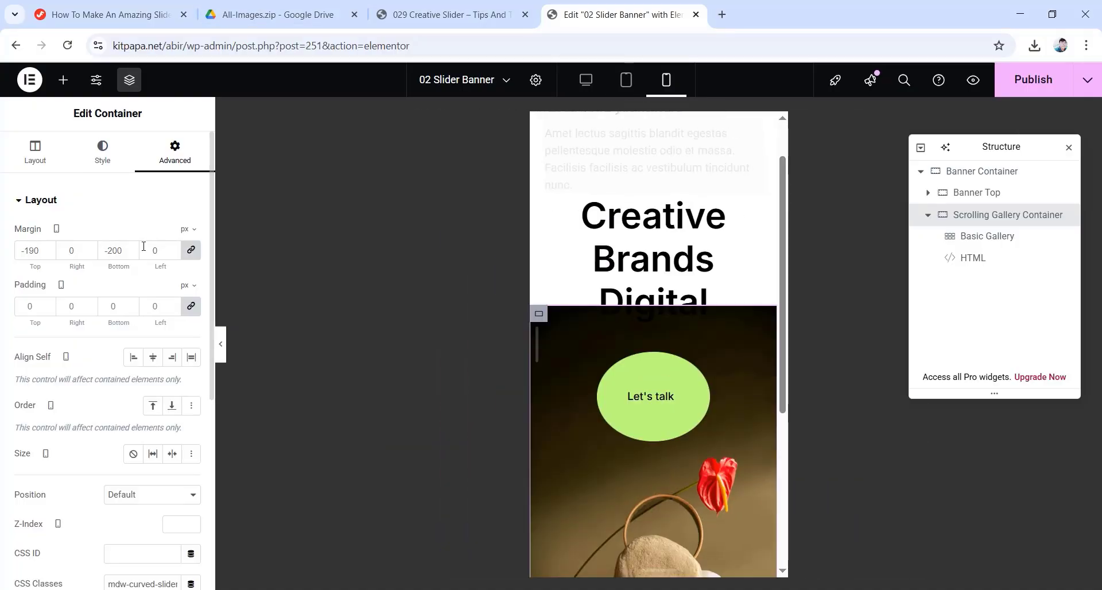
left_click(190, 256)
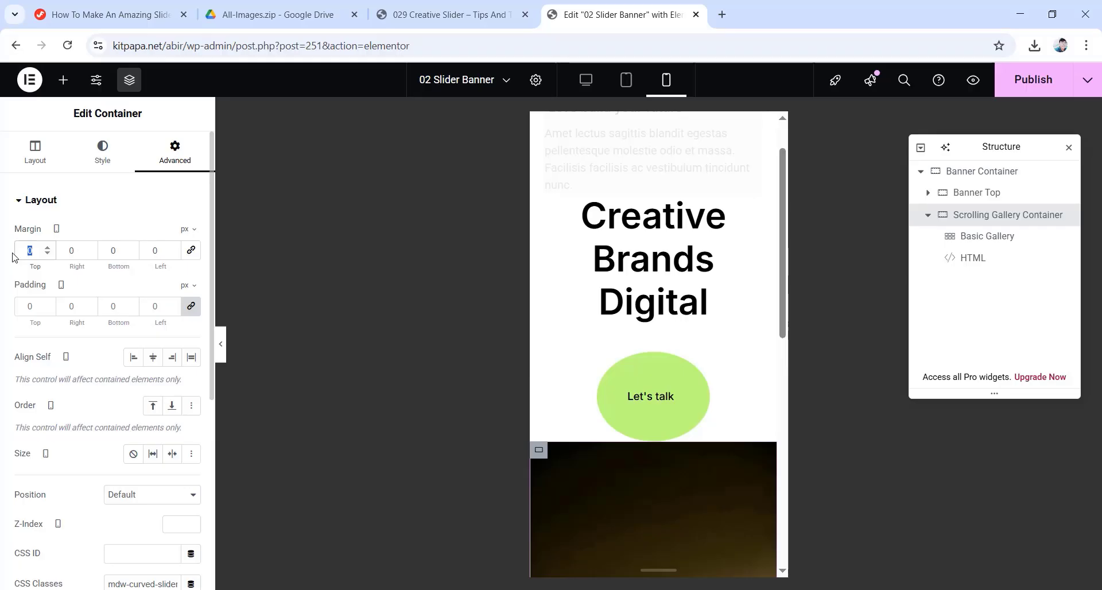
type("-227")
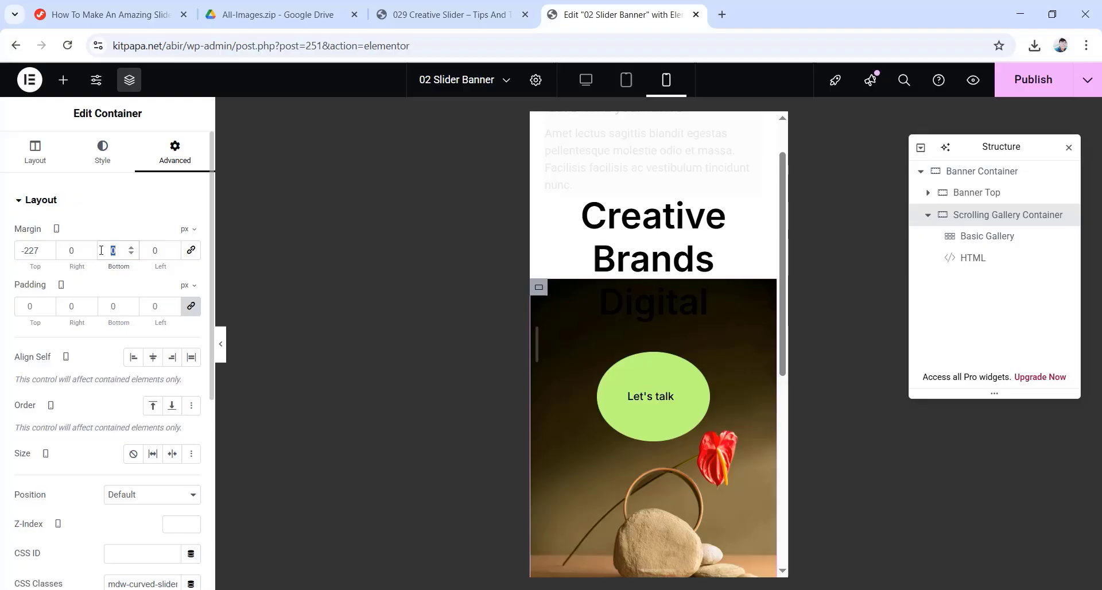
type("-200")
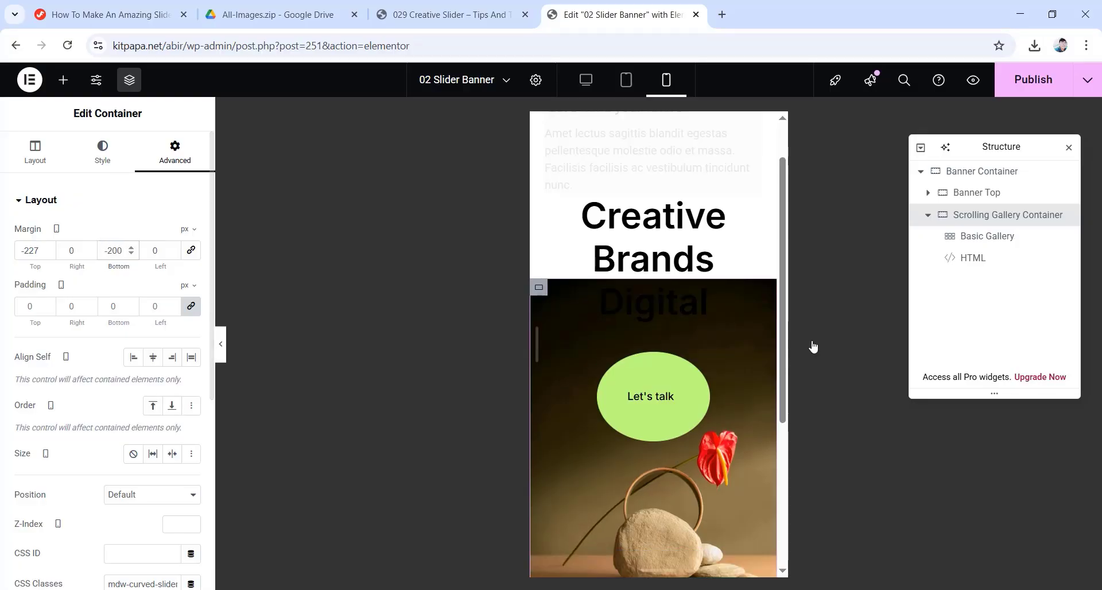
Hide the Basic Gallery widget on desktop, tablet portrait and mobile portrait through its responsive visibility settings
left_click(988, 237)
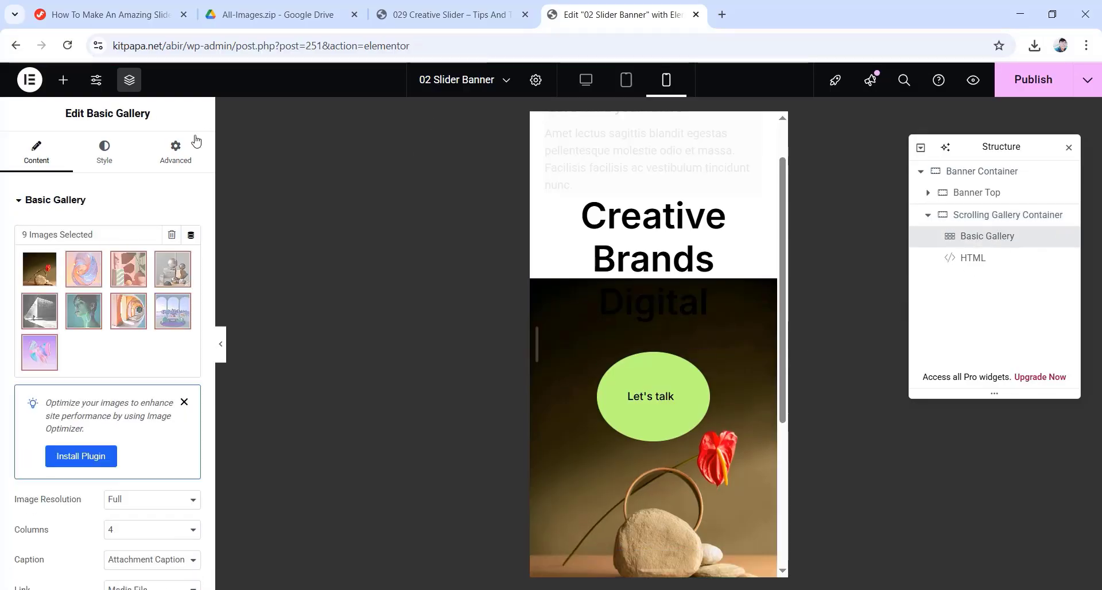
left_click(173, 151)
scroll(133, 289, "down", 10)
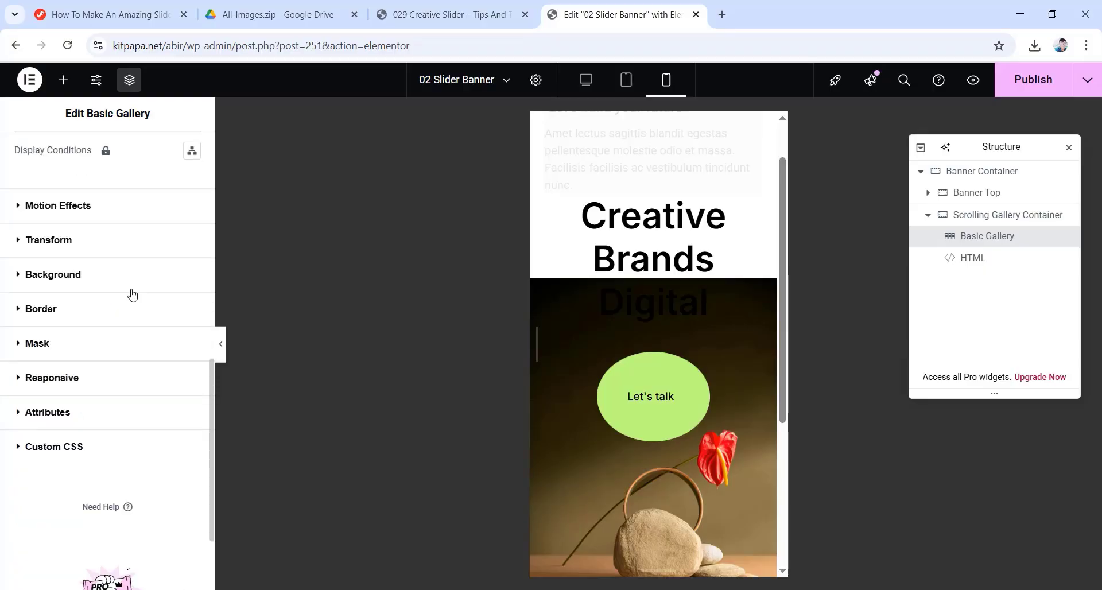
left_click(63, 379)
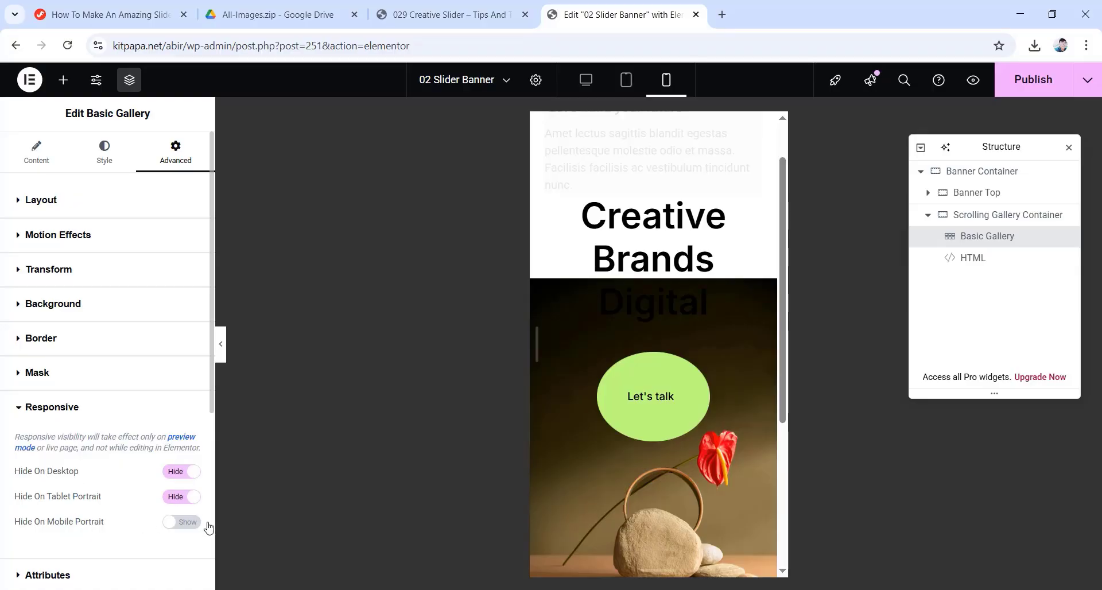
left_click(192, 523)
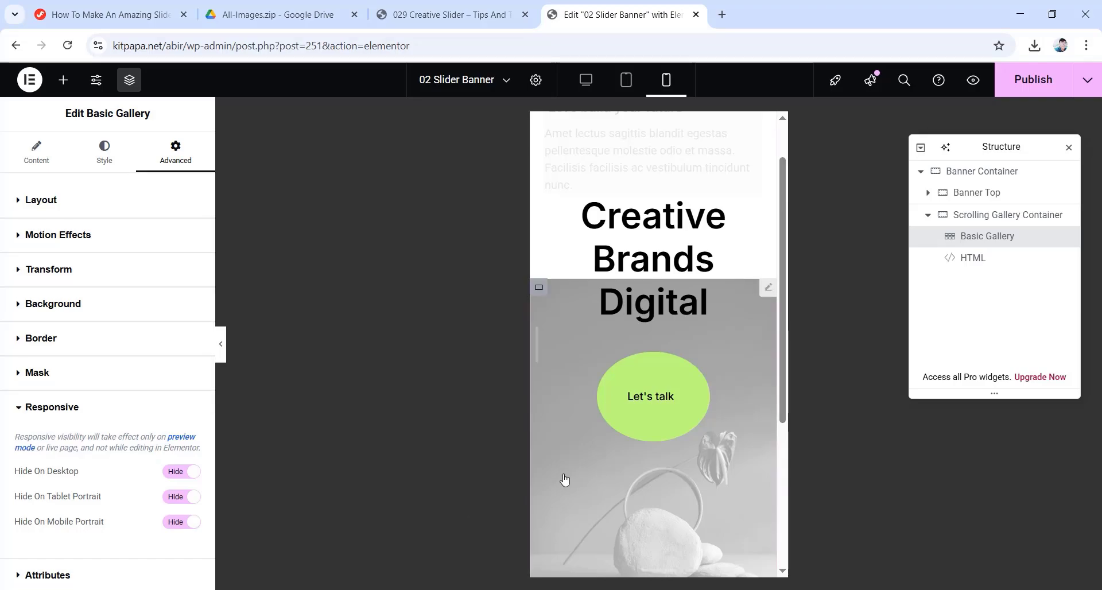
Return the editor to desktop view, publish the page and review the banner with its curved gallery on the preview page
left_click(591, 86)
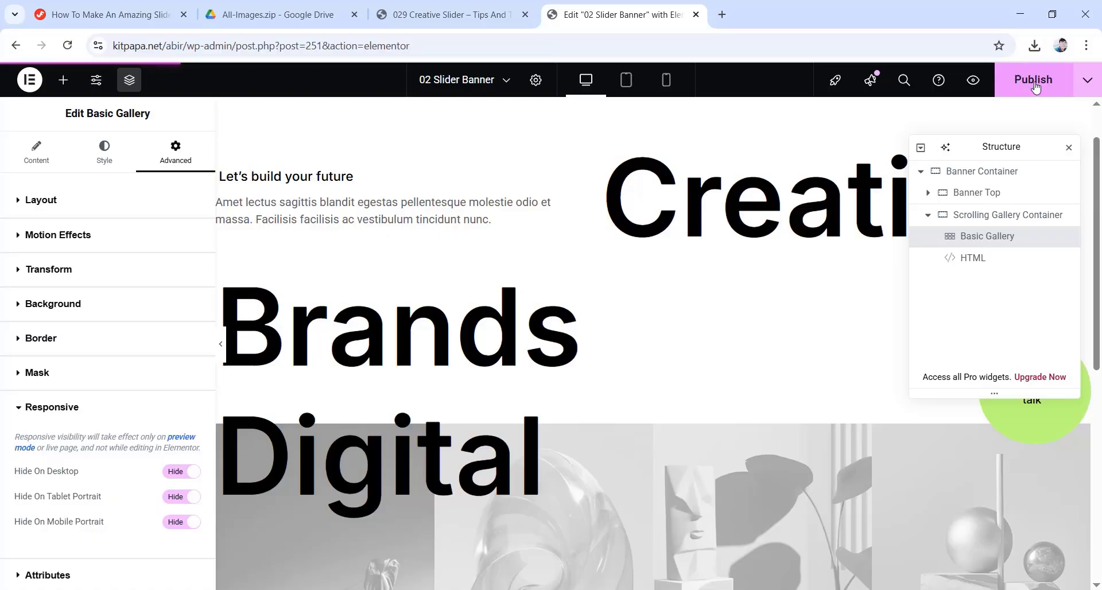
left_click(1036, 87)
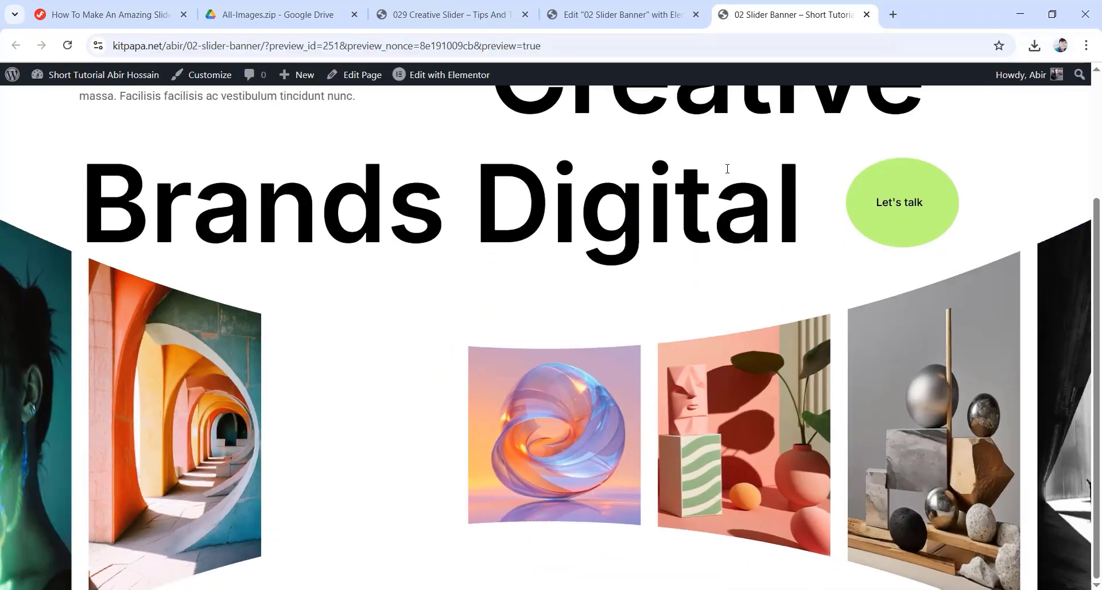
scroll(729, 170, "up", 3)
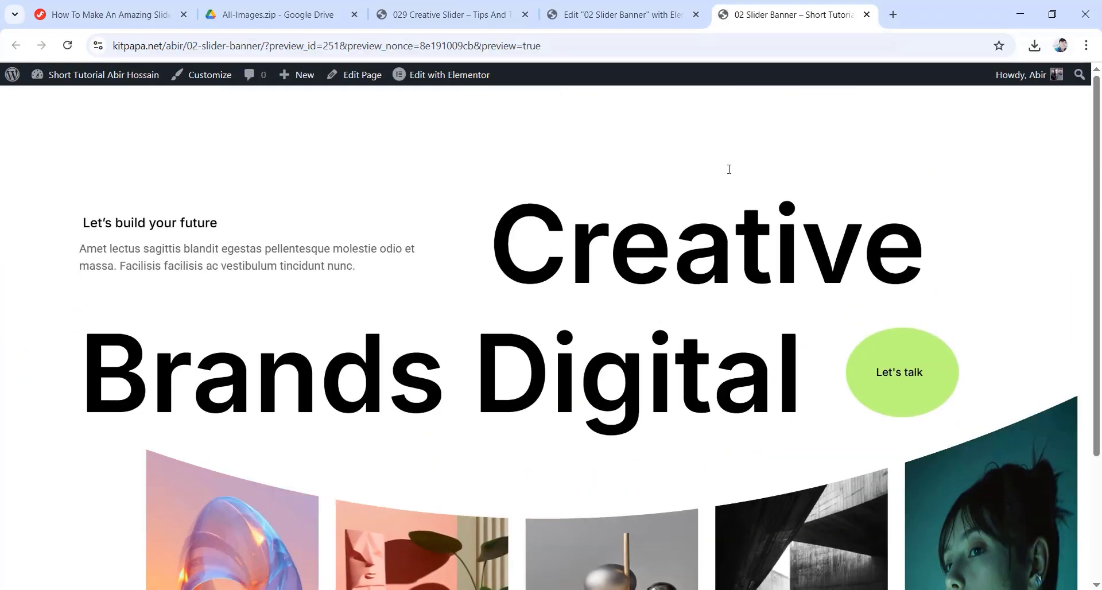
scroll(729, 169, "down", 3)
scroll(730, 169, "up", 3)
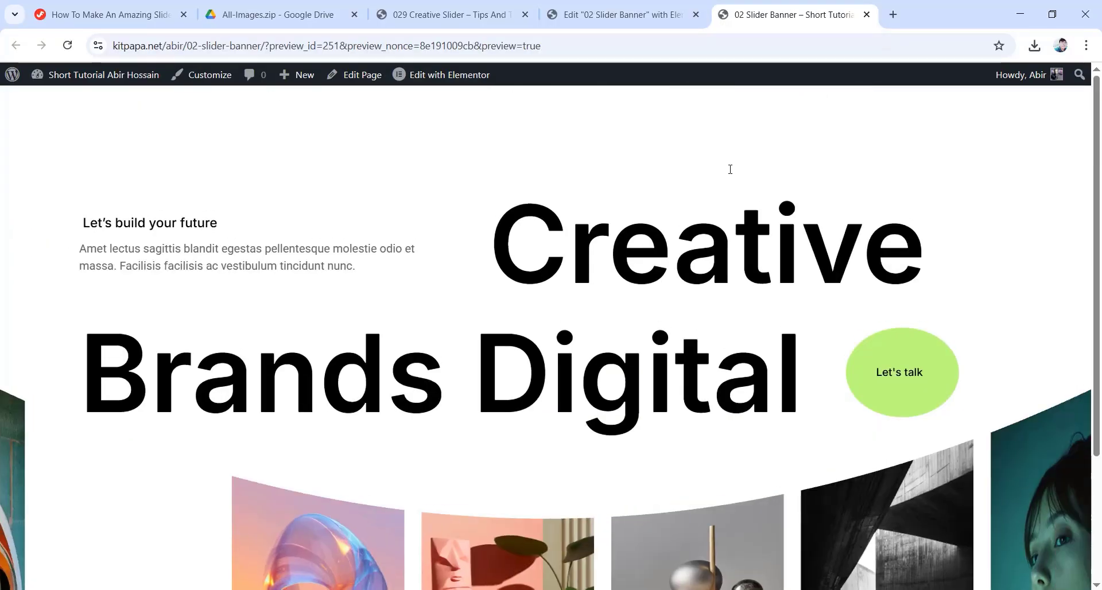
scroll(729, 176, "down", 3)
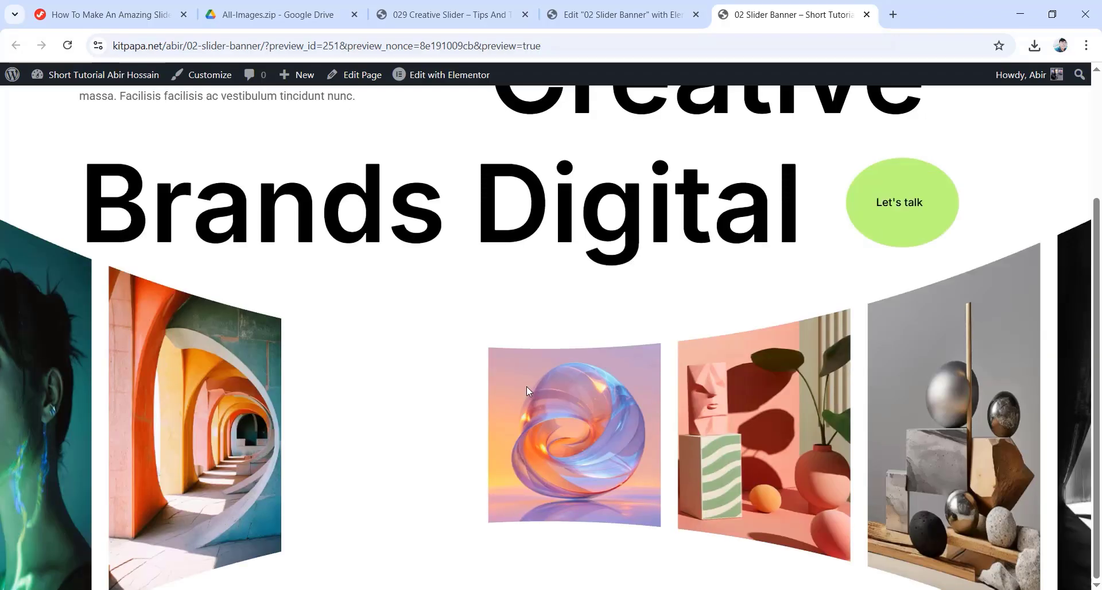
scroll(526, 387, "up", 3)
scroll(538, 368, "down", 3)
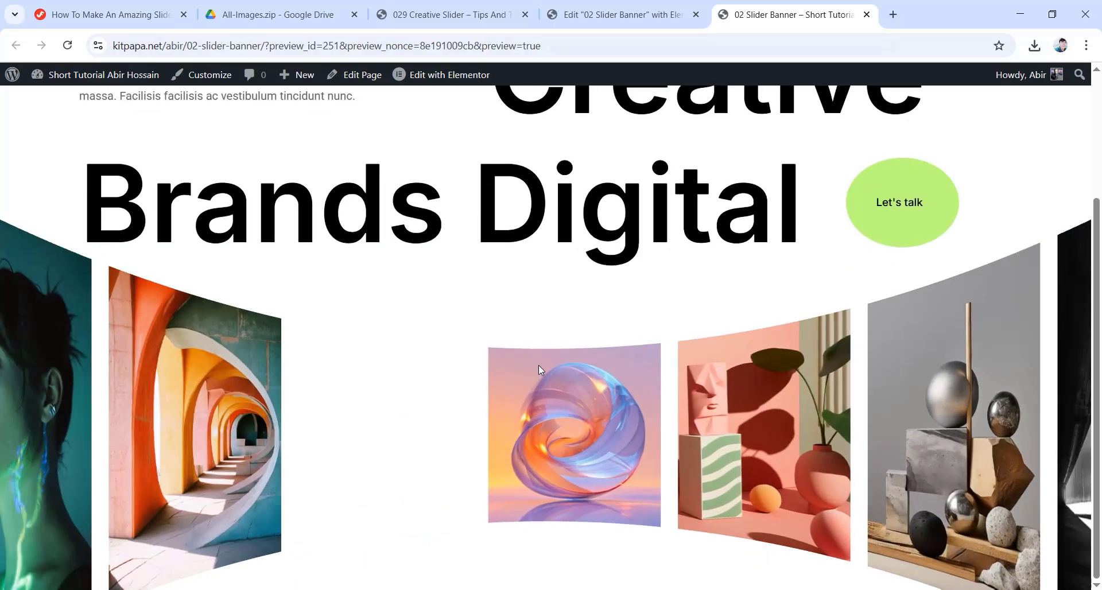
scroll(538, 365, "up", 3)
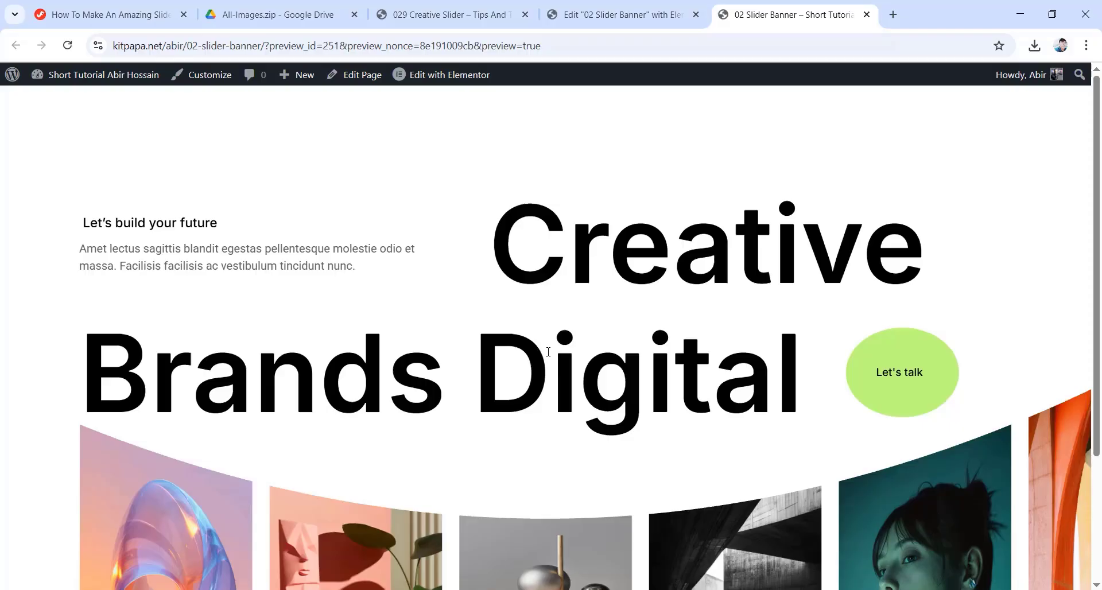
Open kitpapa.com in a new tab and browse its ready WordPress template listings
left_click(893, 14)
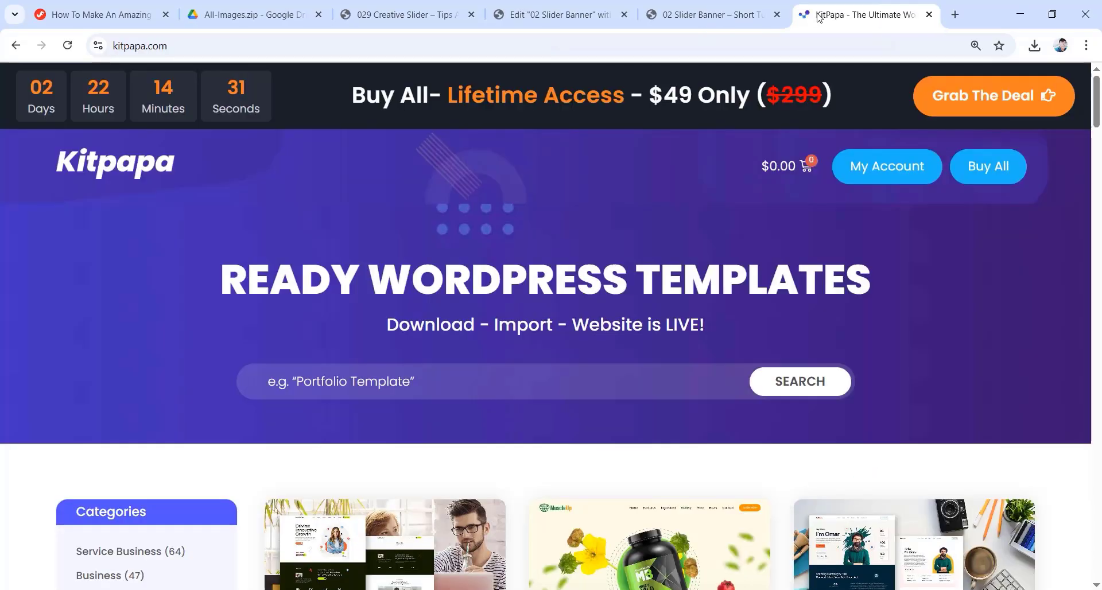
scroll(625, 244, "down", 2)
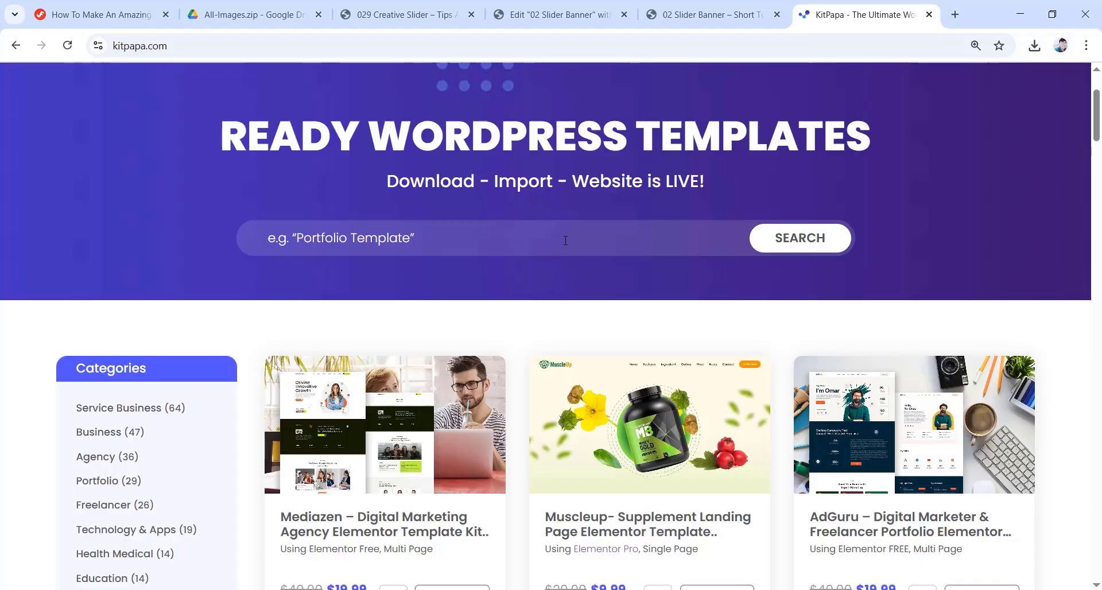
scroll(566, 241, "up", 3)
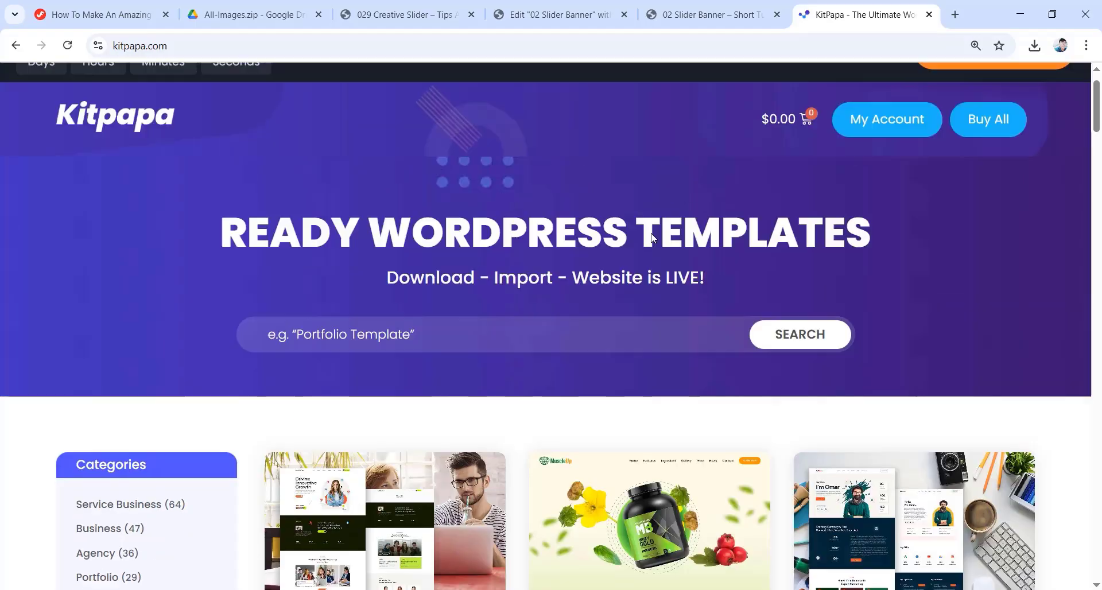
scroll(512, 230, "down", 1)
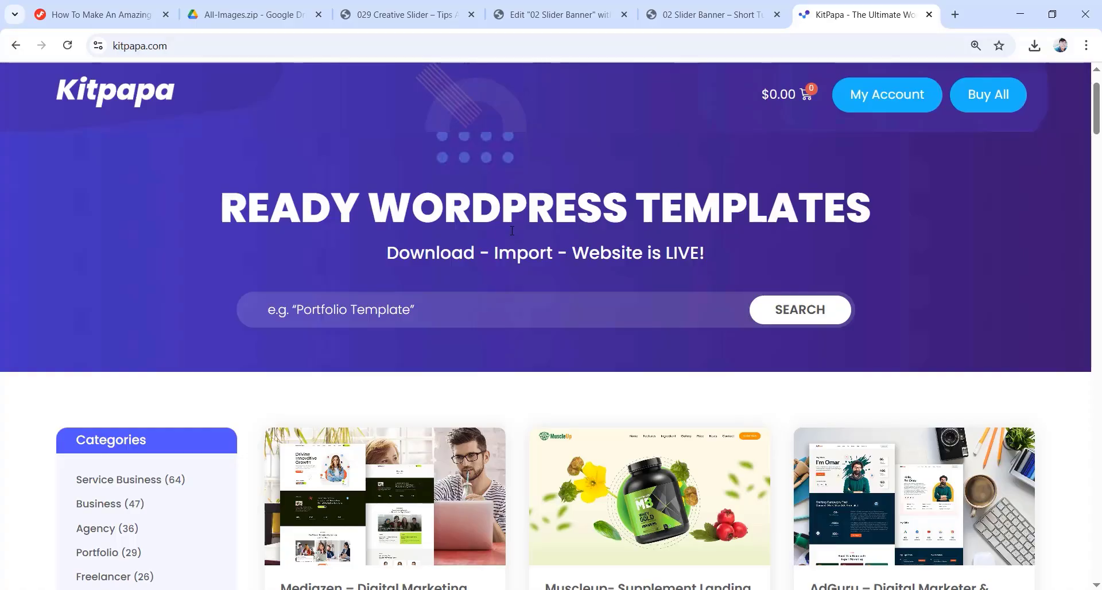
scroll(512, 231, "down", 15)
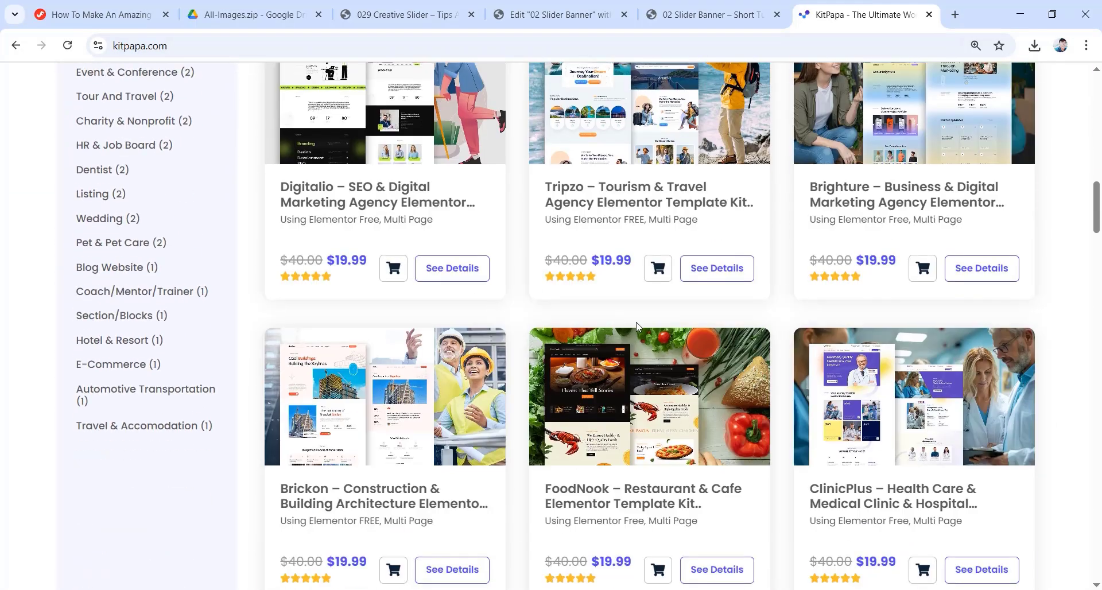
scroll(637, 326, "down", 7)
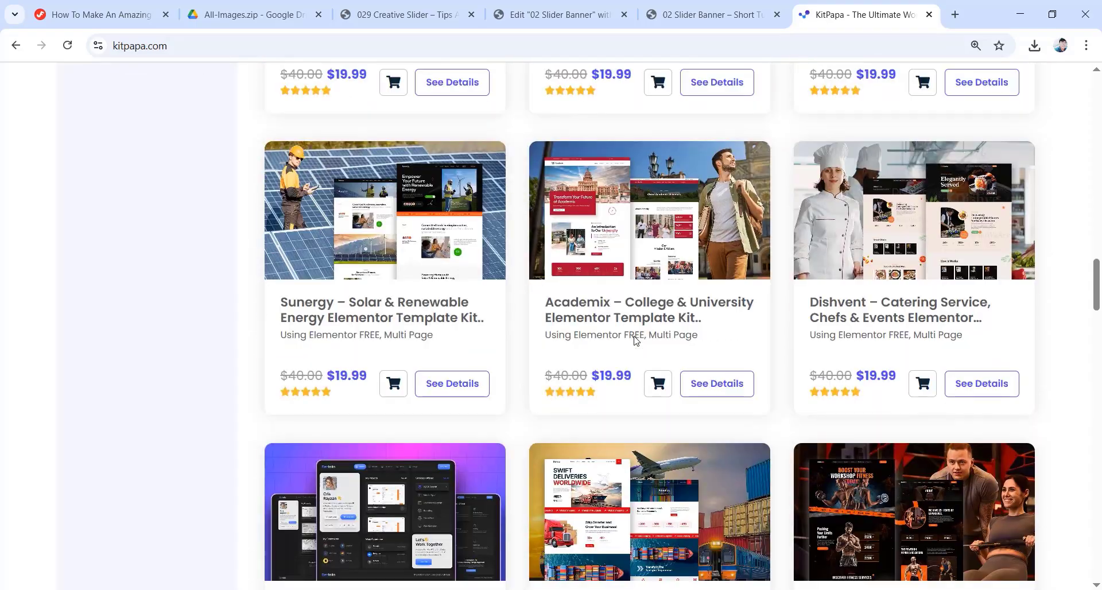
scroll(636, 340, "down", 5)
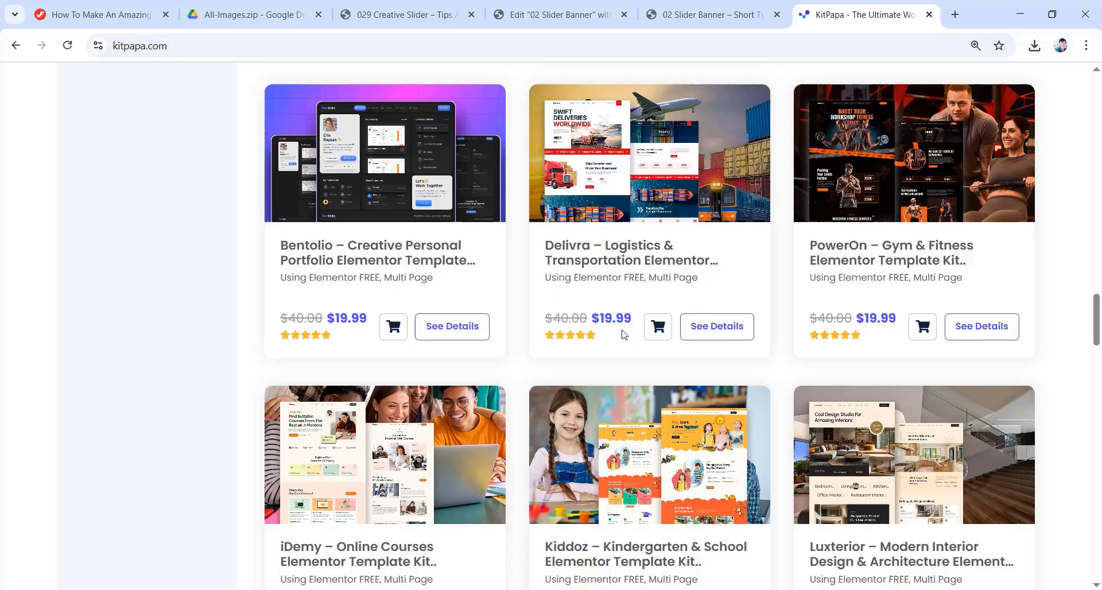
scroll(625, 334, "down", 5)
scroll(689, 333, "up", 9)
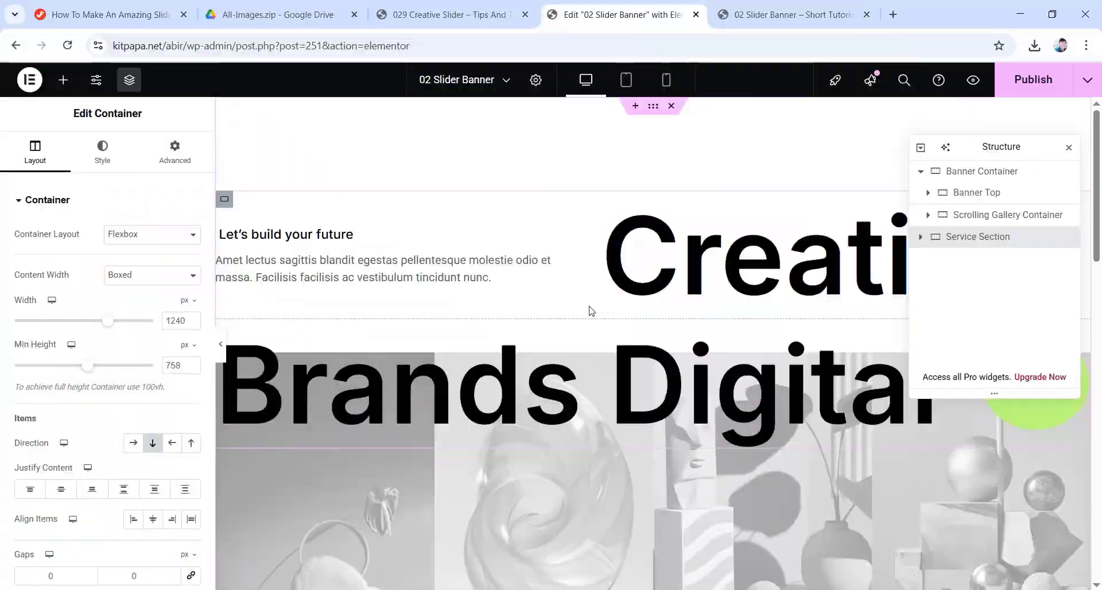
Switch to the Elementor editor and examine how the Service Section follows the banner's gallery container
scroll(589, 316, "down", 10)
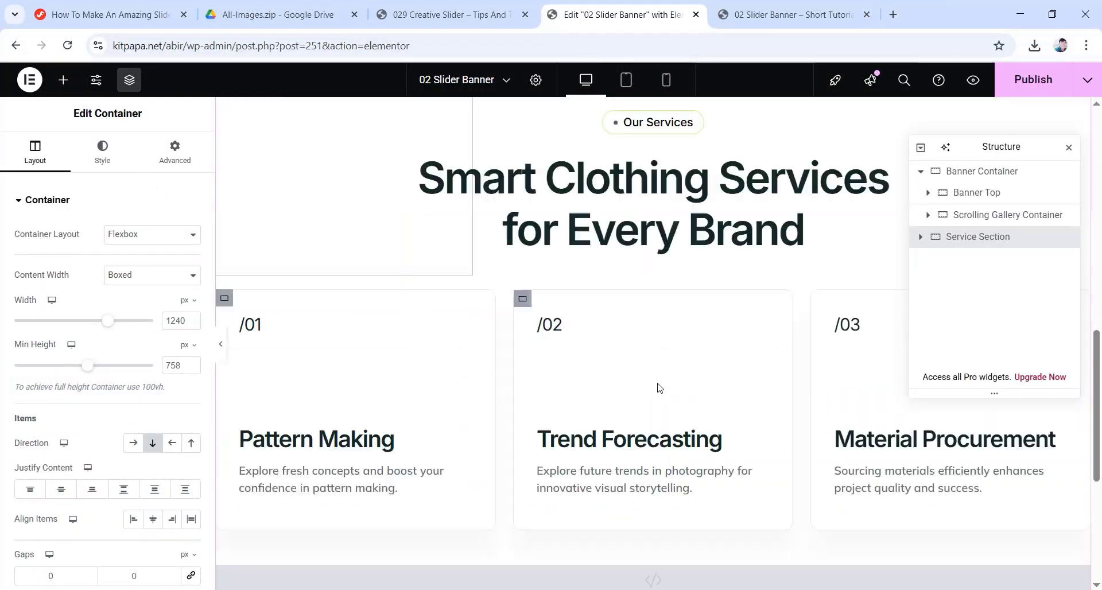
scroll(717, 376, "up", 4)
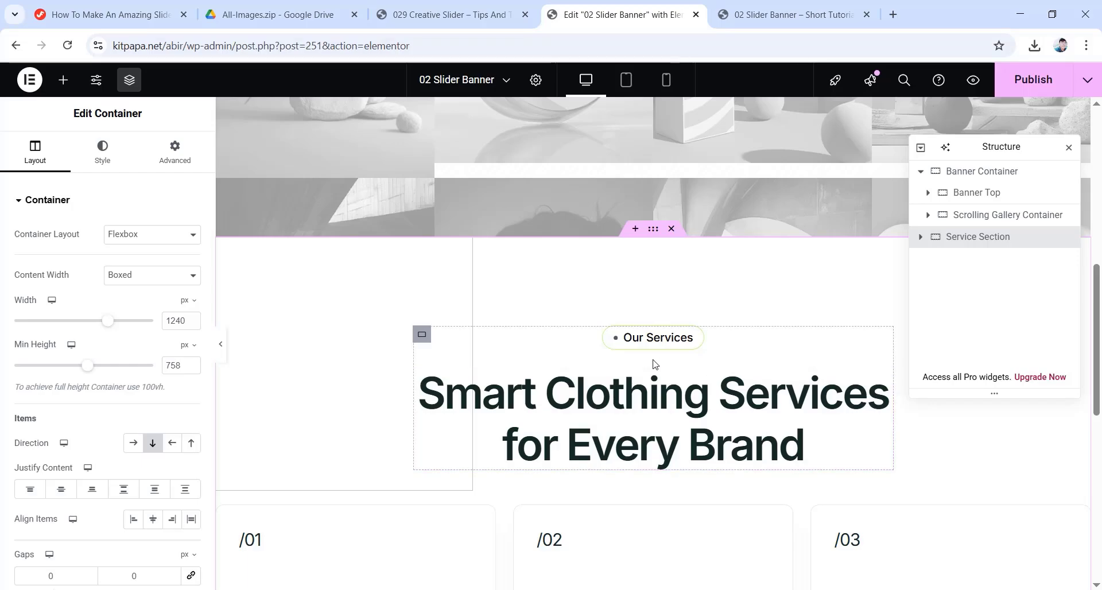
scroll(653, 322, "up", 3)
scroll(631, 310, "down", 6)
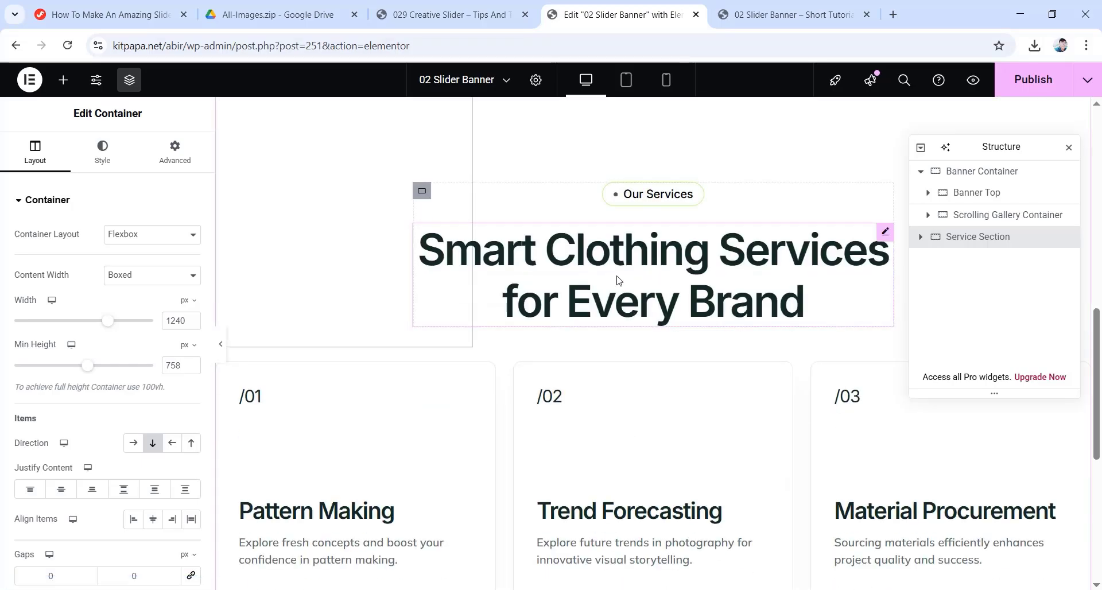
scroll(592, 298, "up", 8)
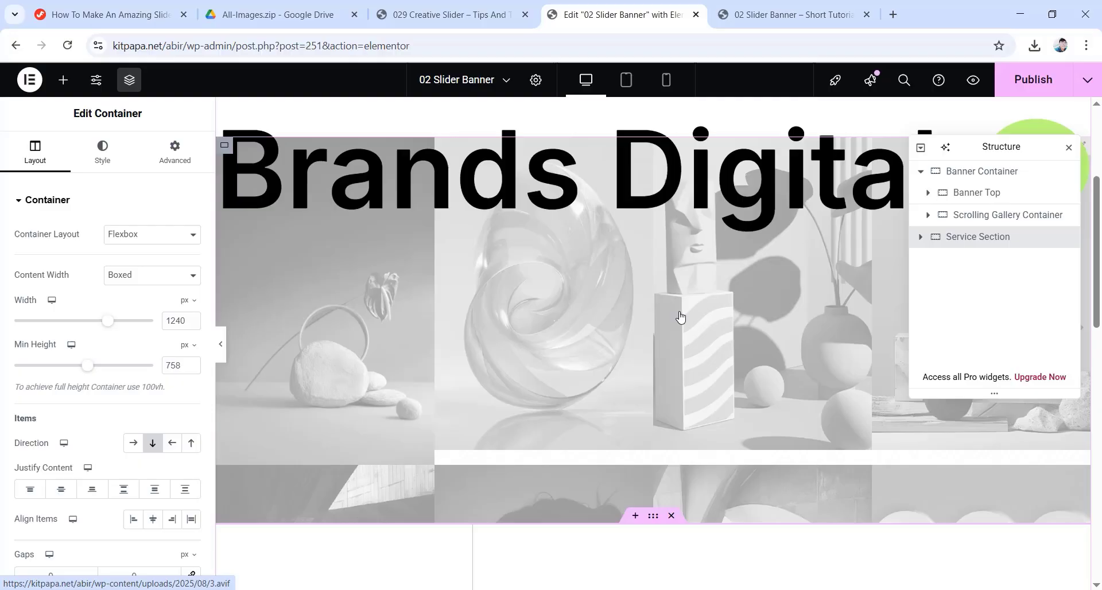
scroll(679, 316, "down", 5)
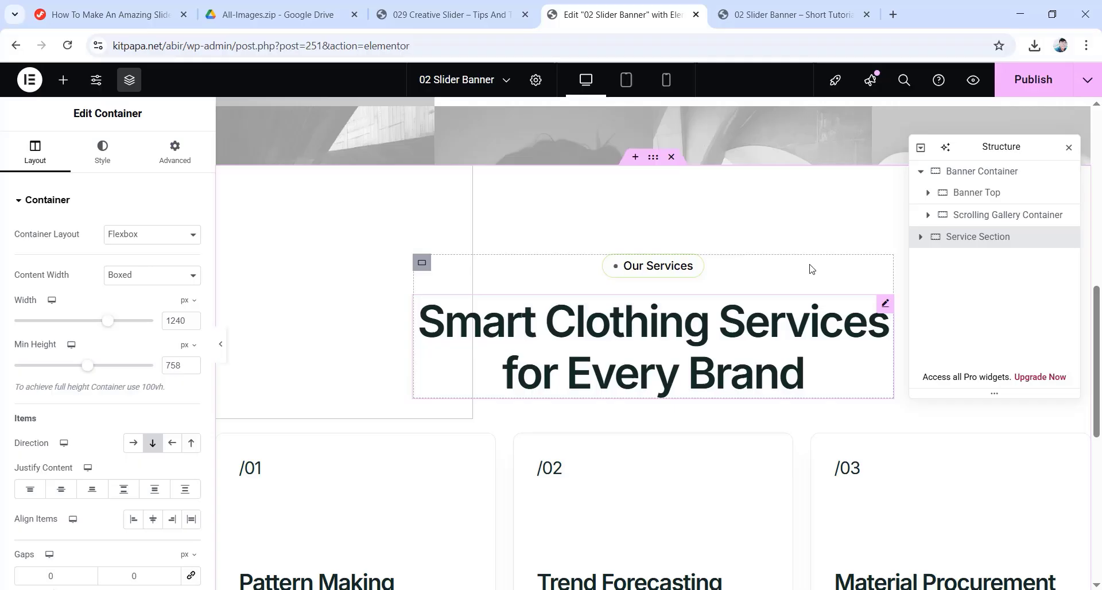
scroll(666, 461, "up", 6)
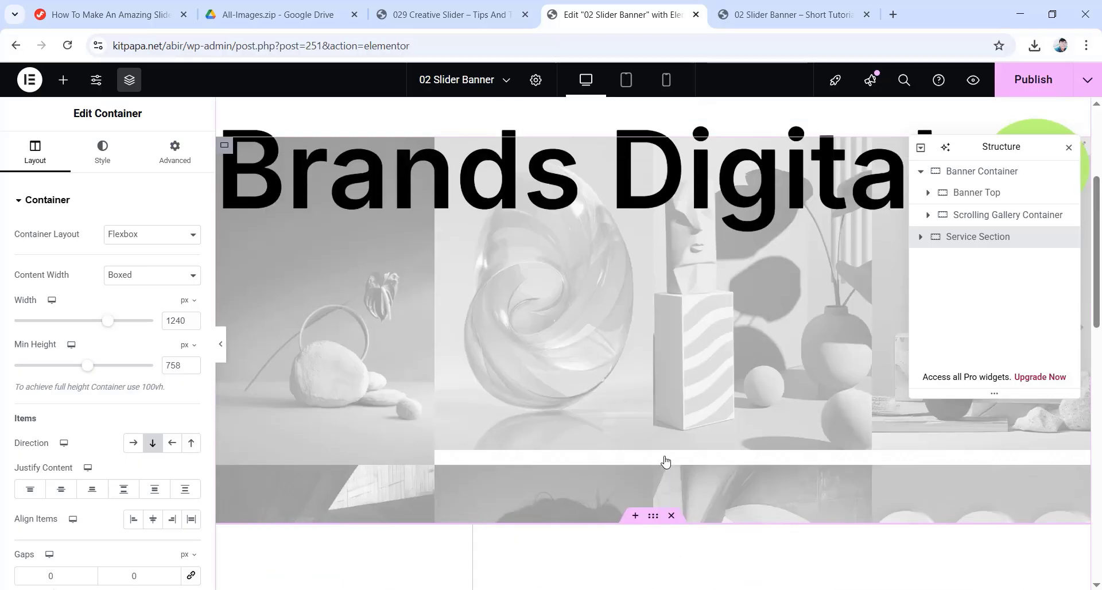
scroll(657, 441, "up", 3)
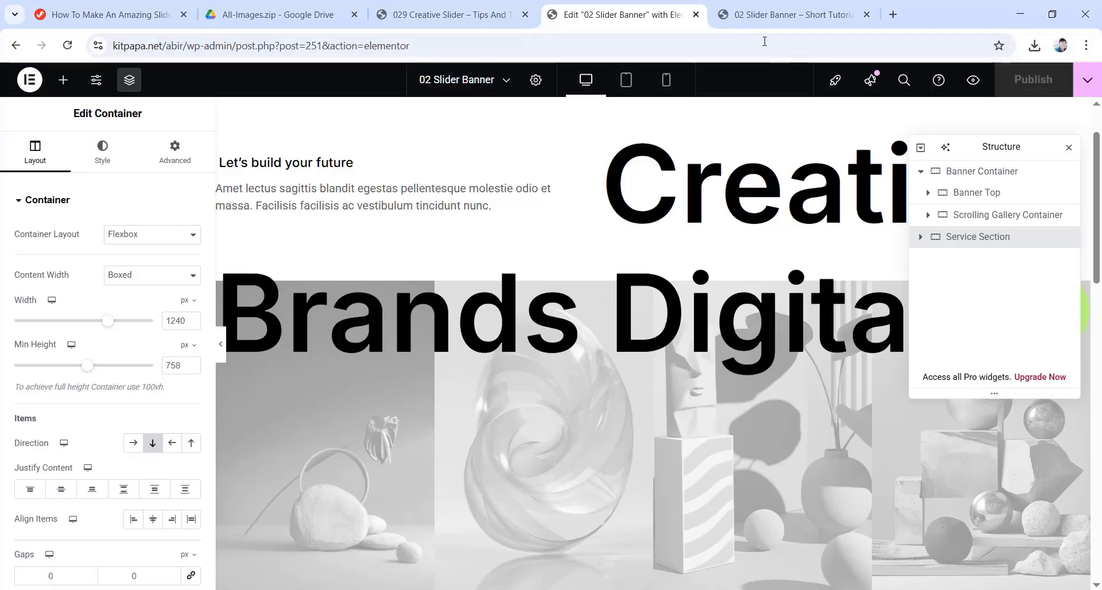
Switch to the 02 Slider Banner preview and examine the curved gallery's scrolling and its transition into the services section
left_click(779, 8)
scroll(508, 205, "down", 12)
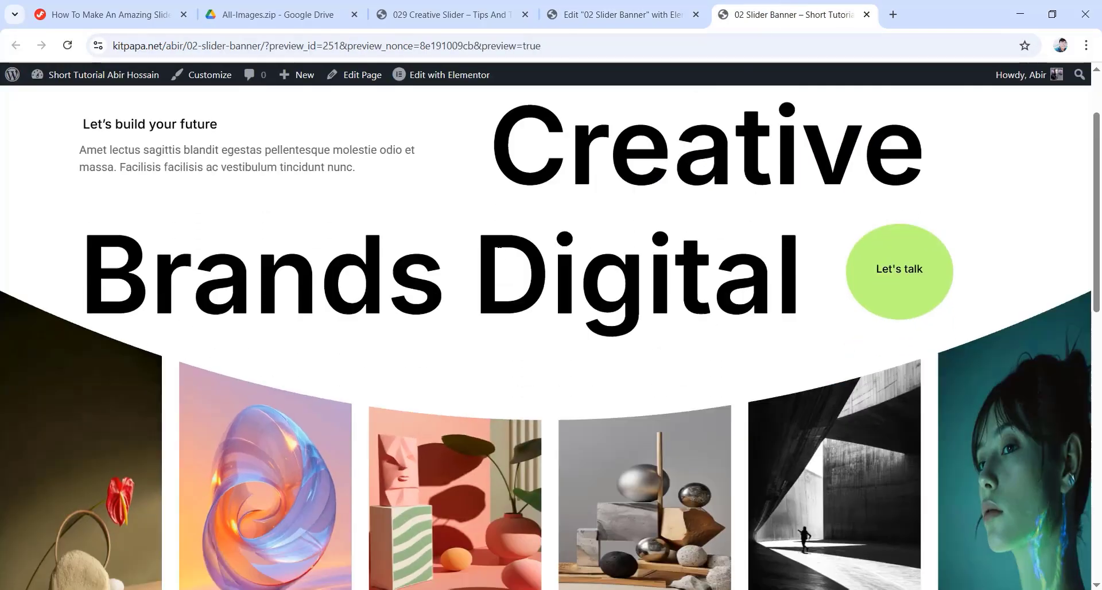
scroll(533, 297, "up", 12)
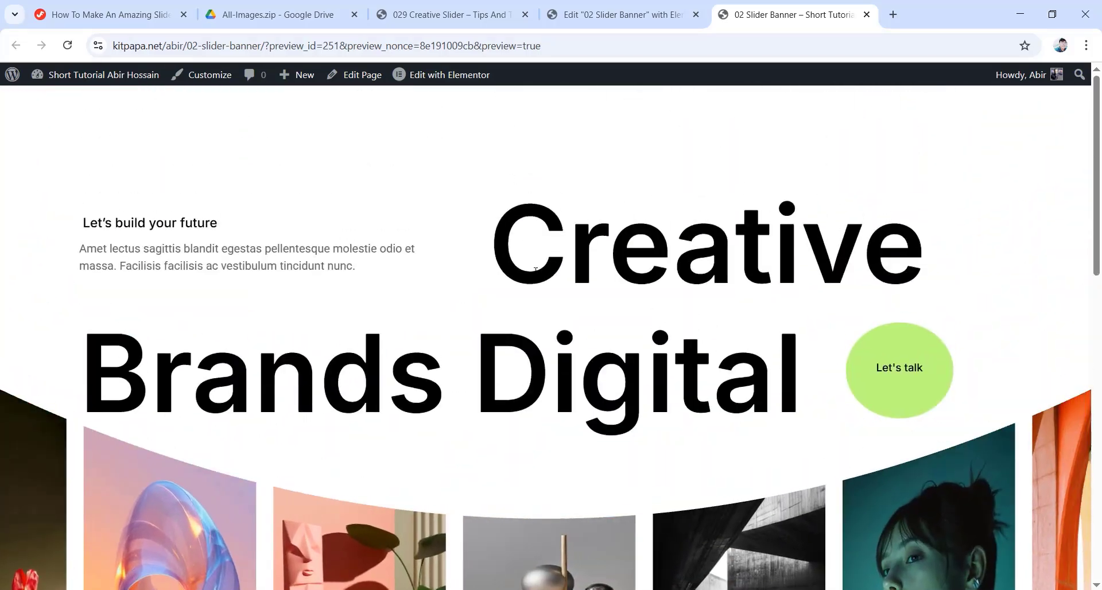
scroll(534, 273, "down", 5)
scroll(534, 277, "up", 4)
scroll(533, 277, "up", 1)
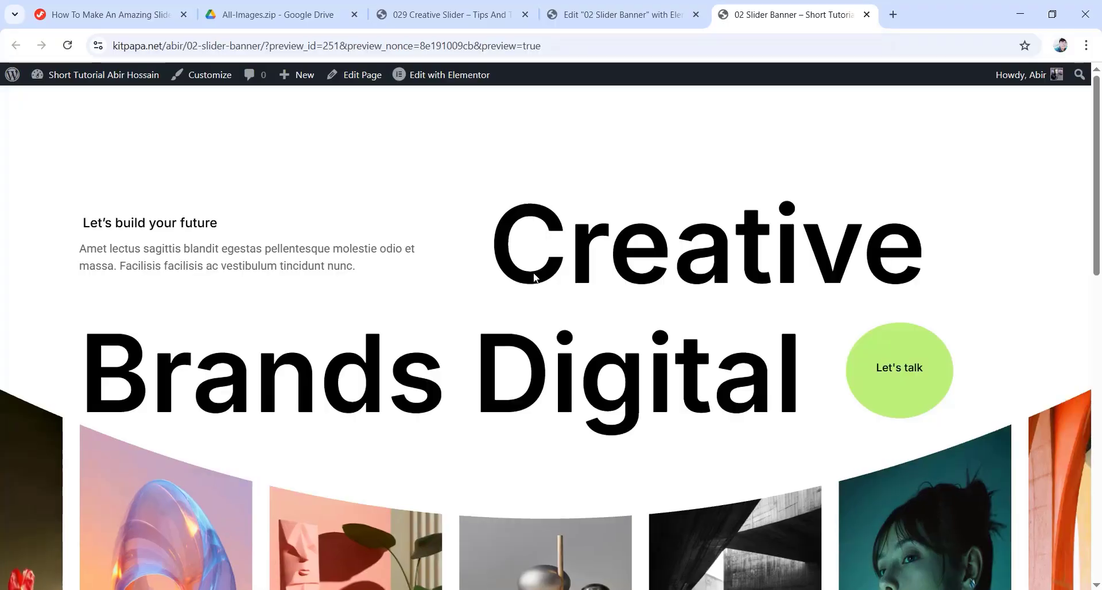
scroll(519, 515, "down", 5)
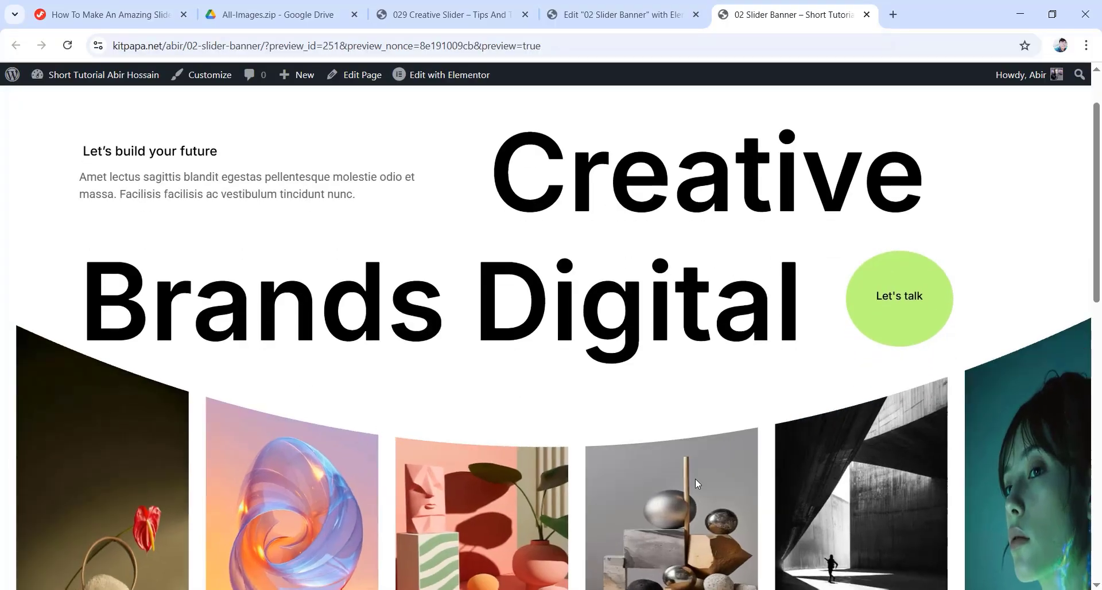
scroll(664, 483, "up", 3)
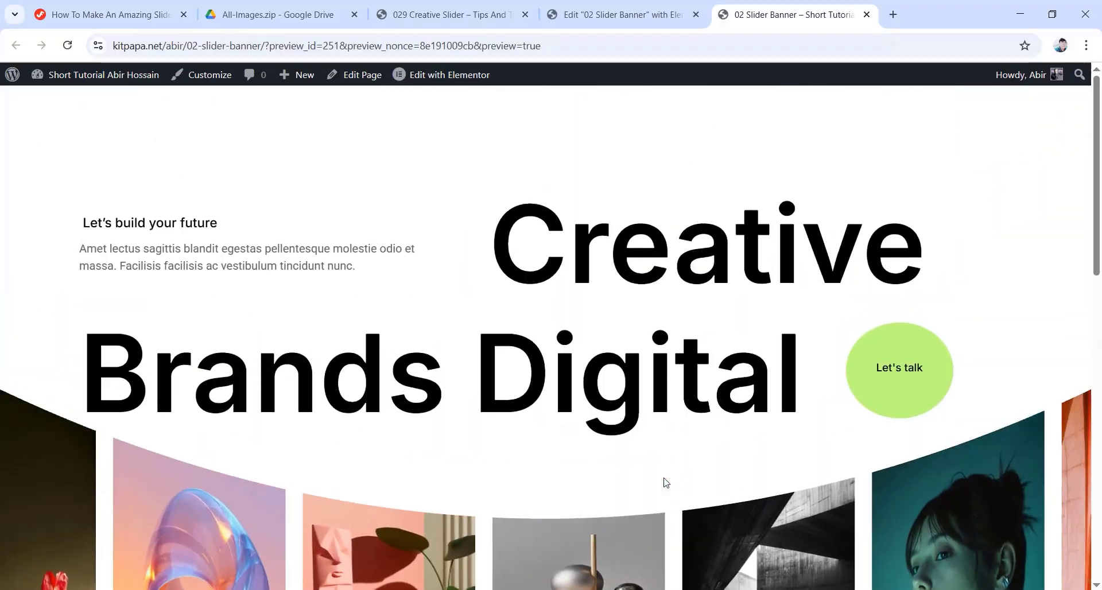
scroll(660, 481, "down", 3)
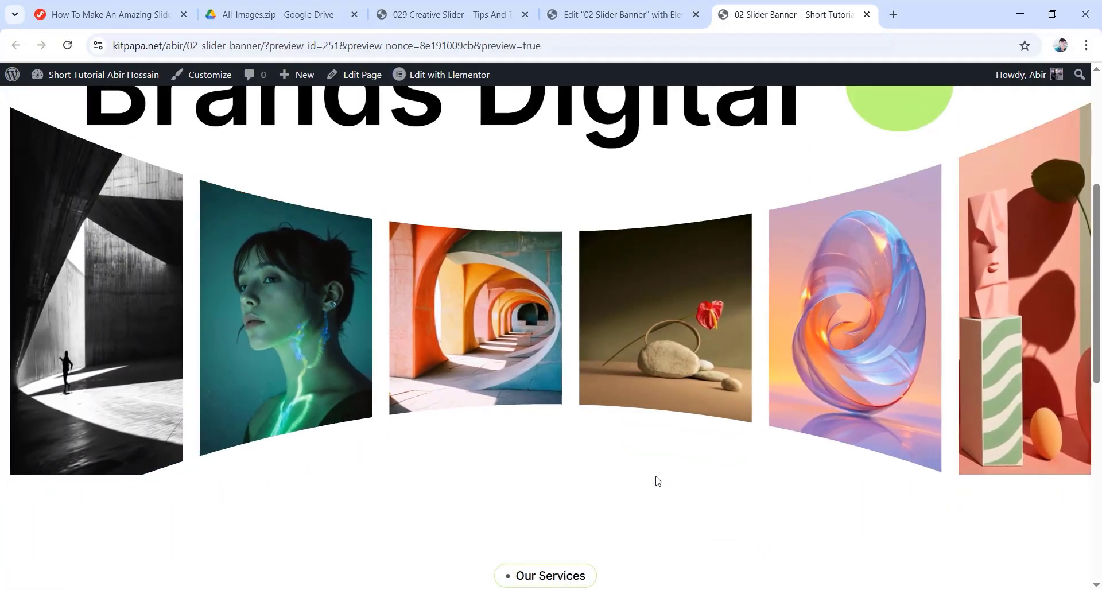
left_click_drag(1093, 287, 1097, 127)
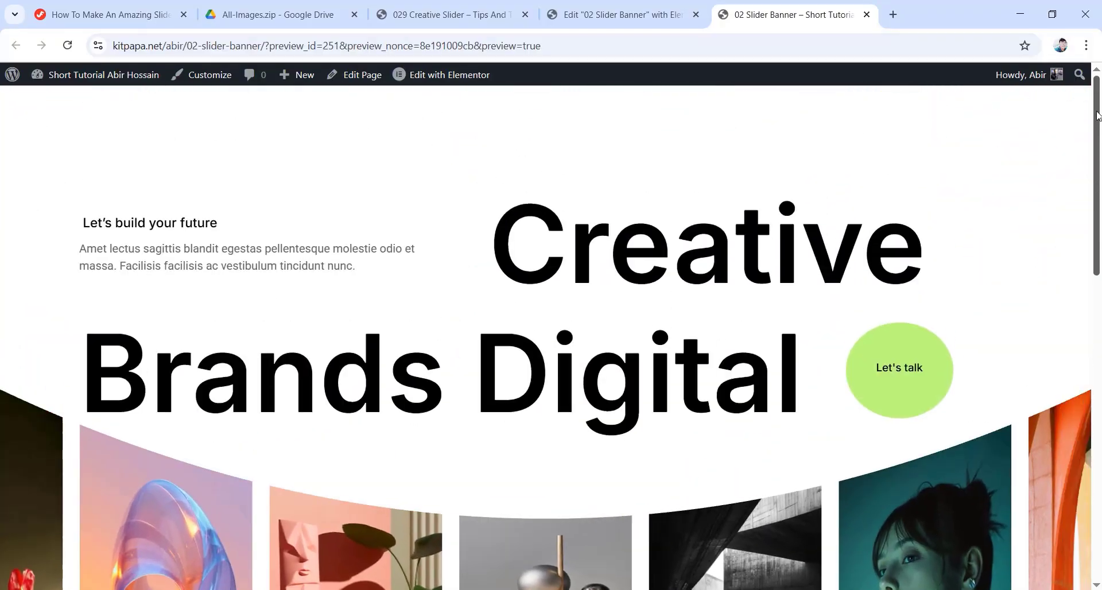
Switch to the 029 Creative Slider page and examine the reference banner's heading and curved gallery
left_click(442, 14)
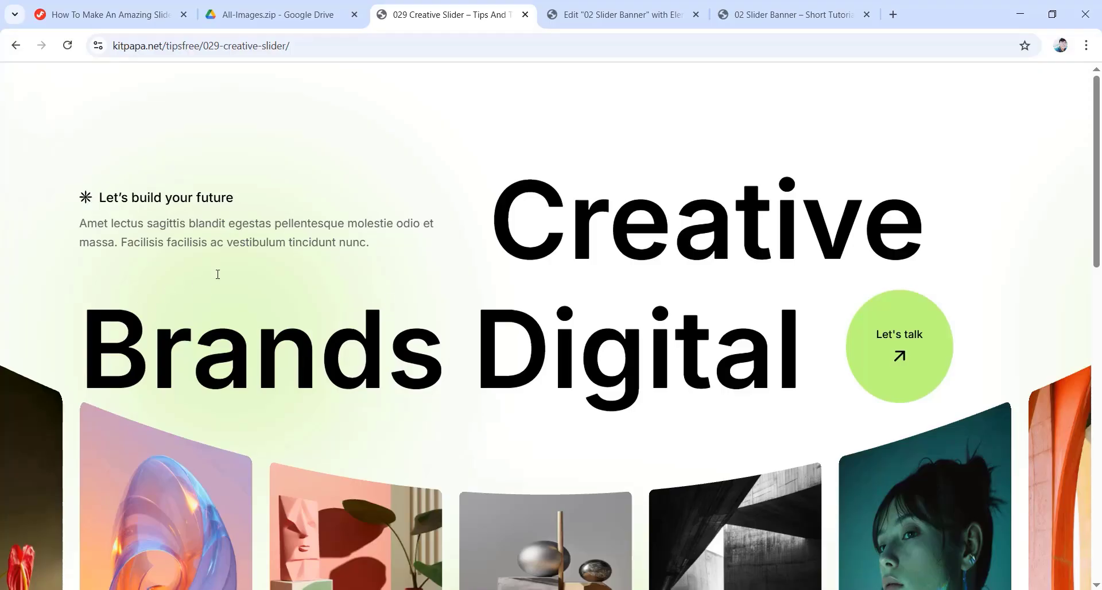
scroll(487, 243, "down", 4)
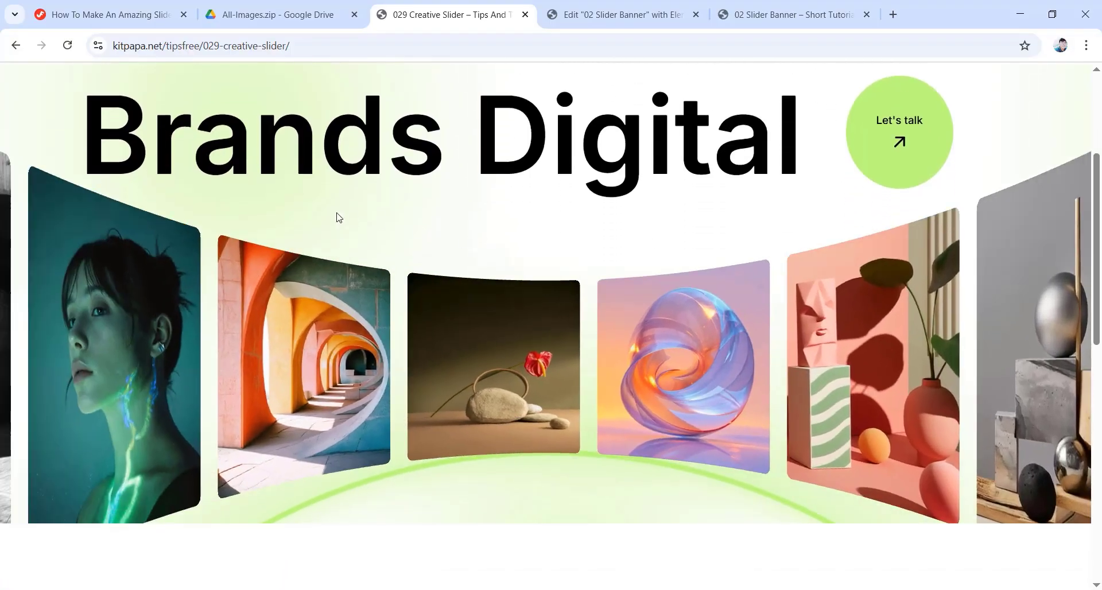
Examine how the curved gallery on the 029 Creative Slider page moves with scrolling and leads into the Our Services section
scroll(338, 217, "down", 5)
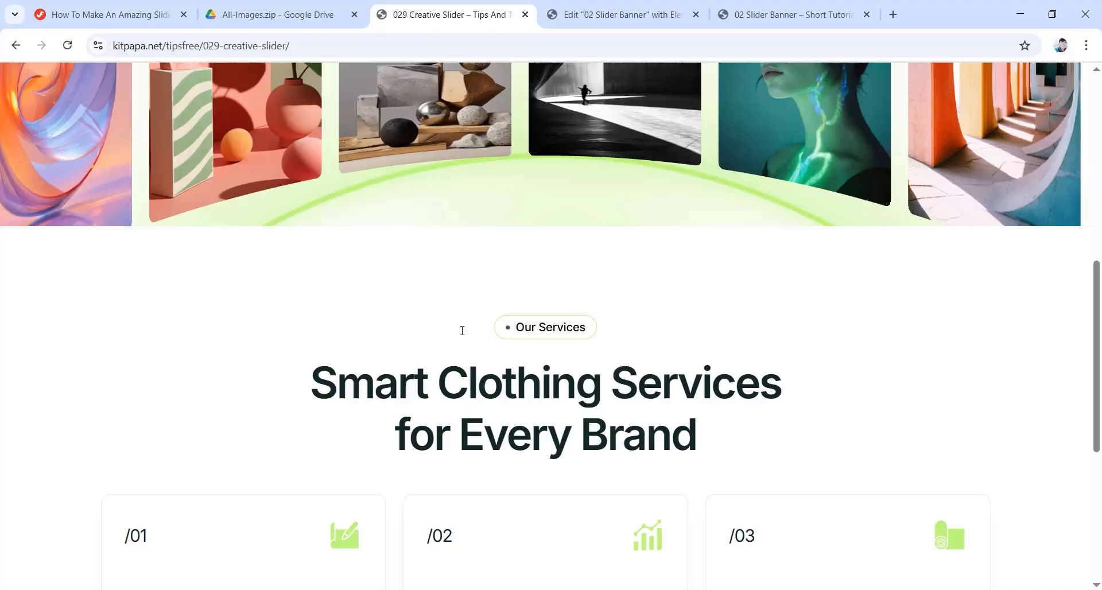
scroll(462, 330, "down", 5)
scroll(509, 352, "up", 8)
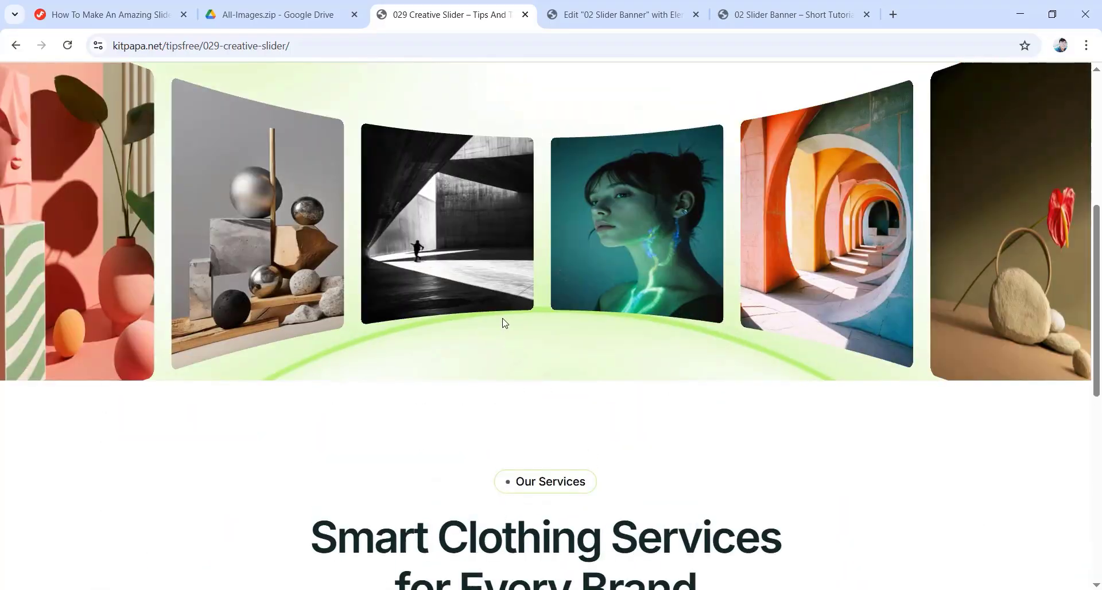
scroll(504, 323, "up", 6)
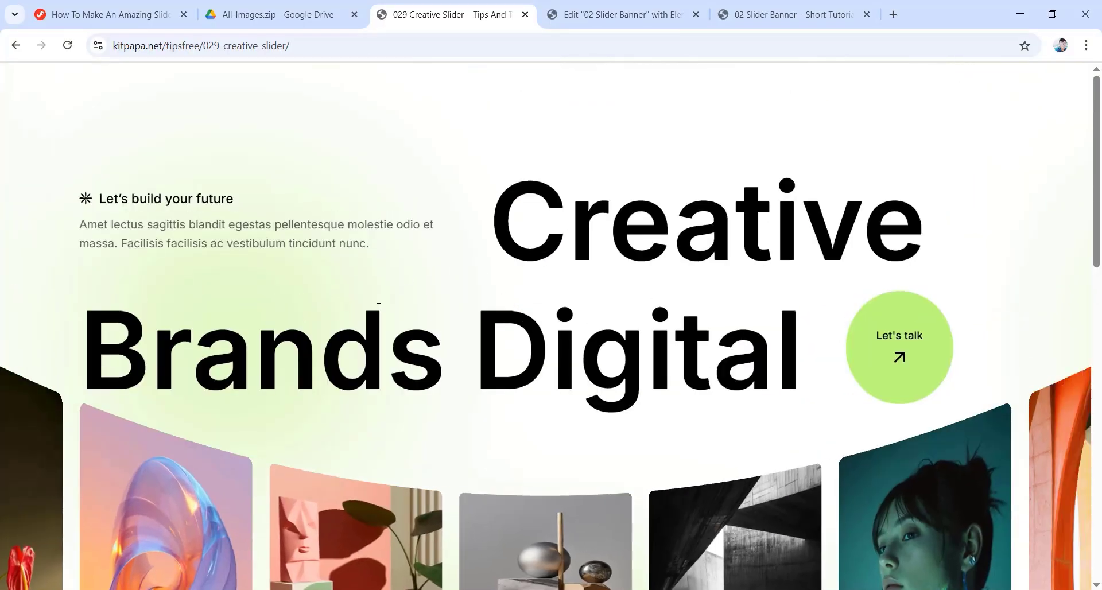
left_click_drag(1097, 225, 1098, 420)
scroll(1097, 421, "down", 2)
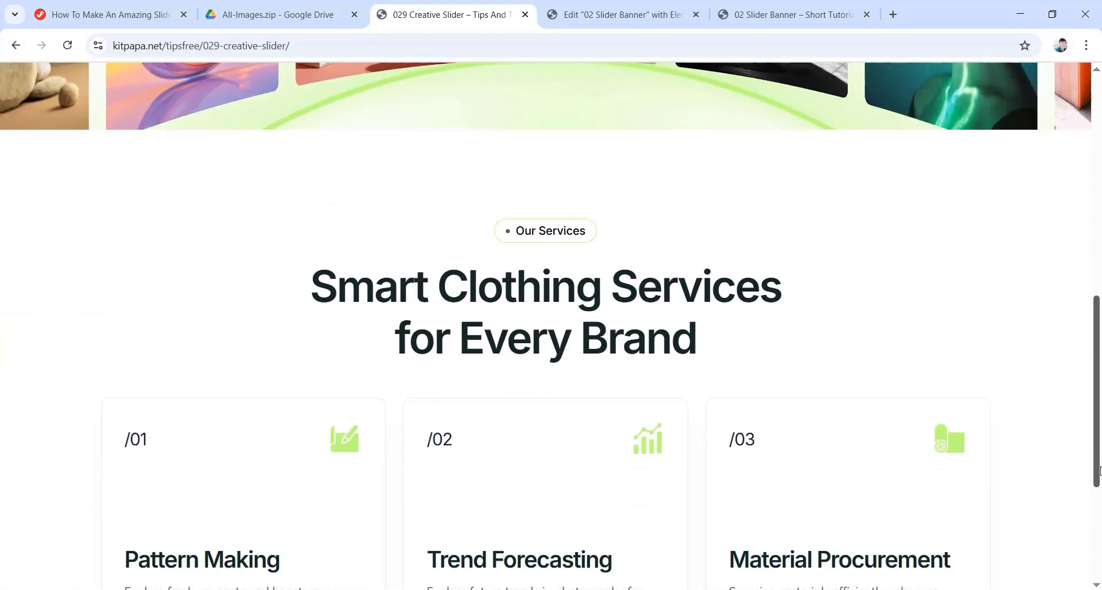
scroll(1097, 420, "up", 10)
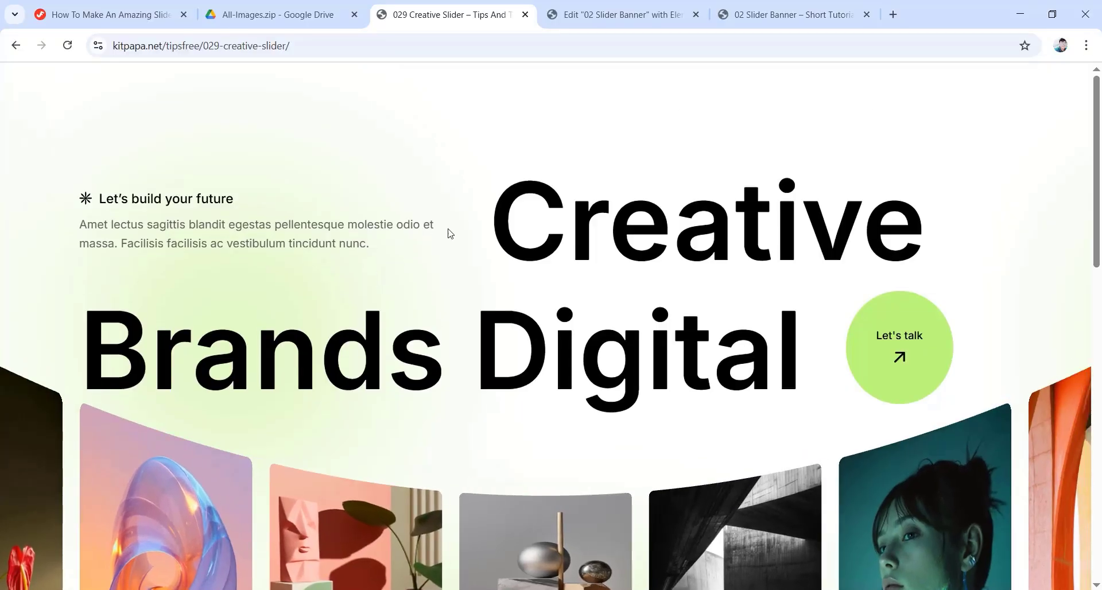
Switch to the 02 Slider Banner preview and compare its heading, curved gallery and services section with the reference page
left_click(789, 14)
scroll(572, 320, "down", 2)
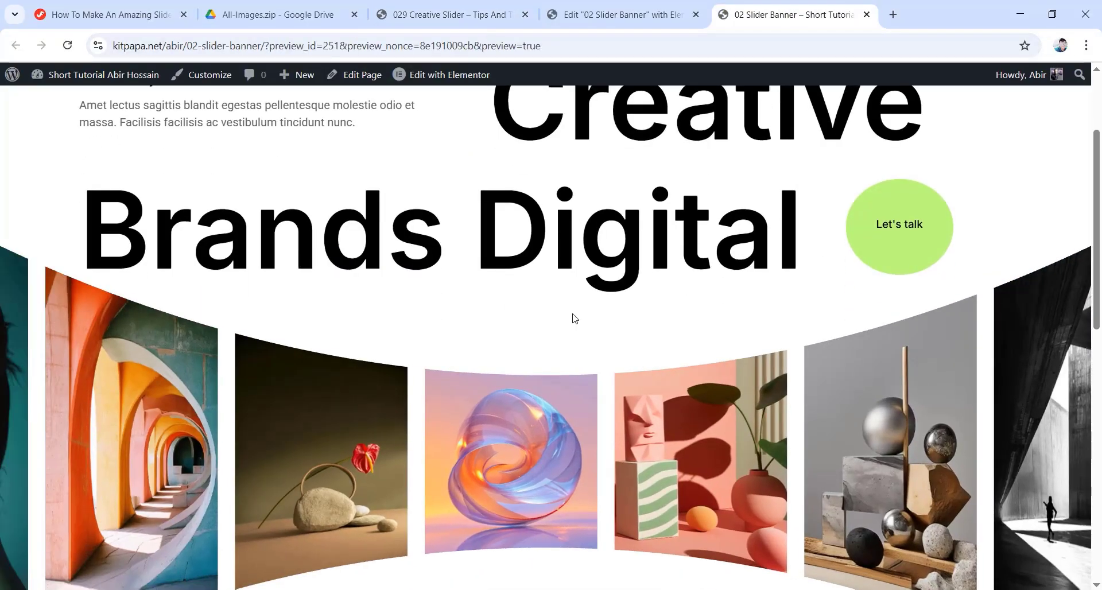
scroll(579, 317, "down", 12)
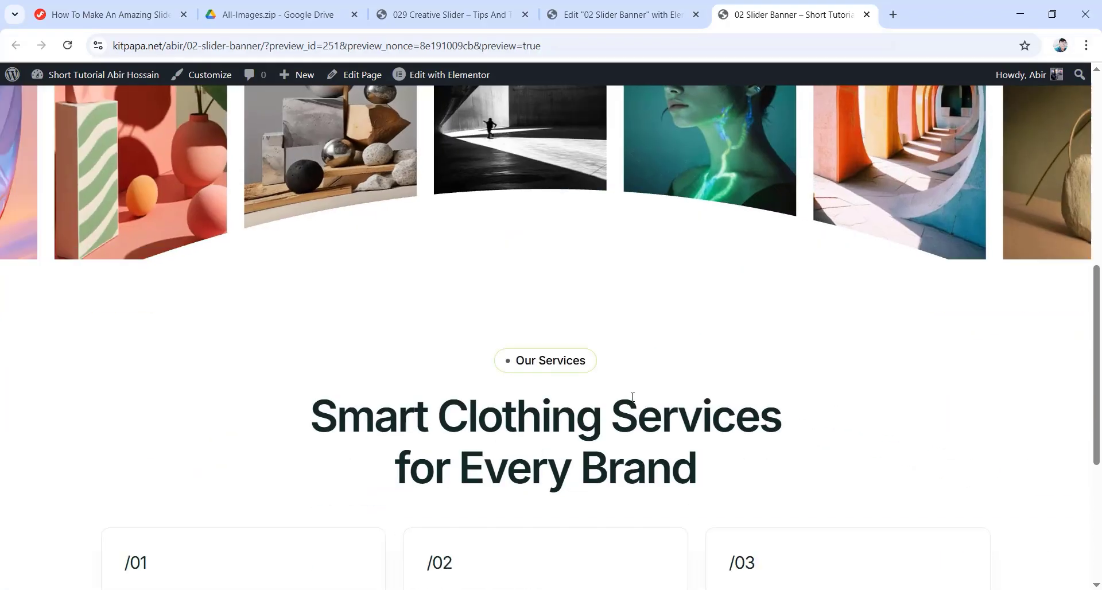
scroll(633, 397, "up", 12)
scroll(531, 310, "up", 3)
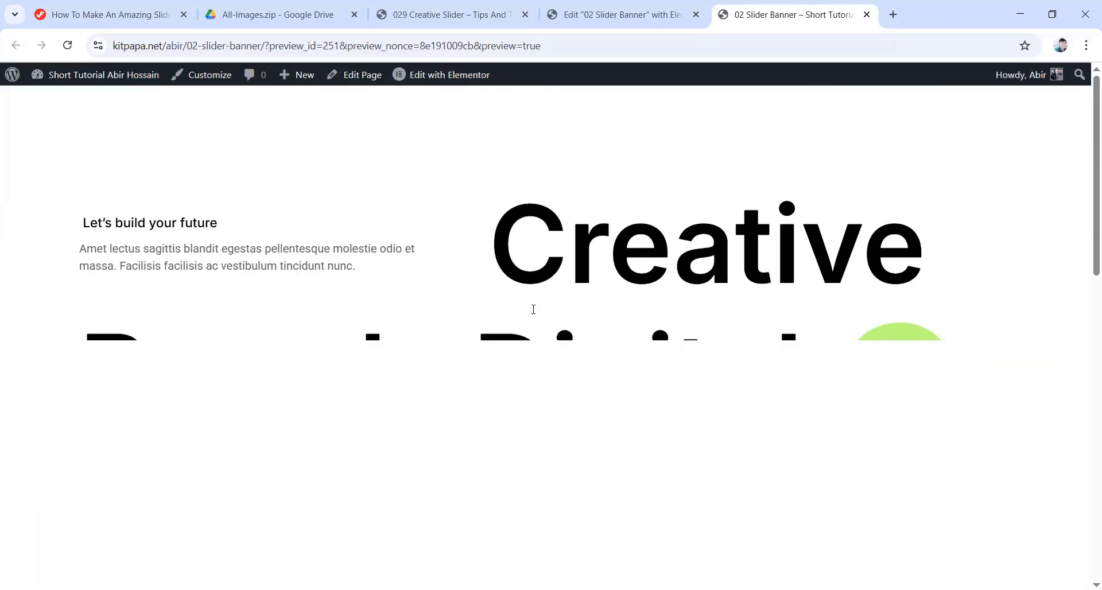
Open the jimfahaddigital.com request-a-quote page in a new tab, review its form, recent projects and service offers, and close it
left_click(893, 15)
scroll(629, 144, "down", 8)
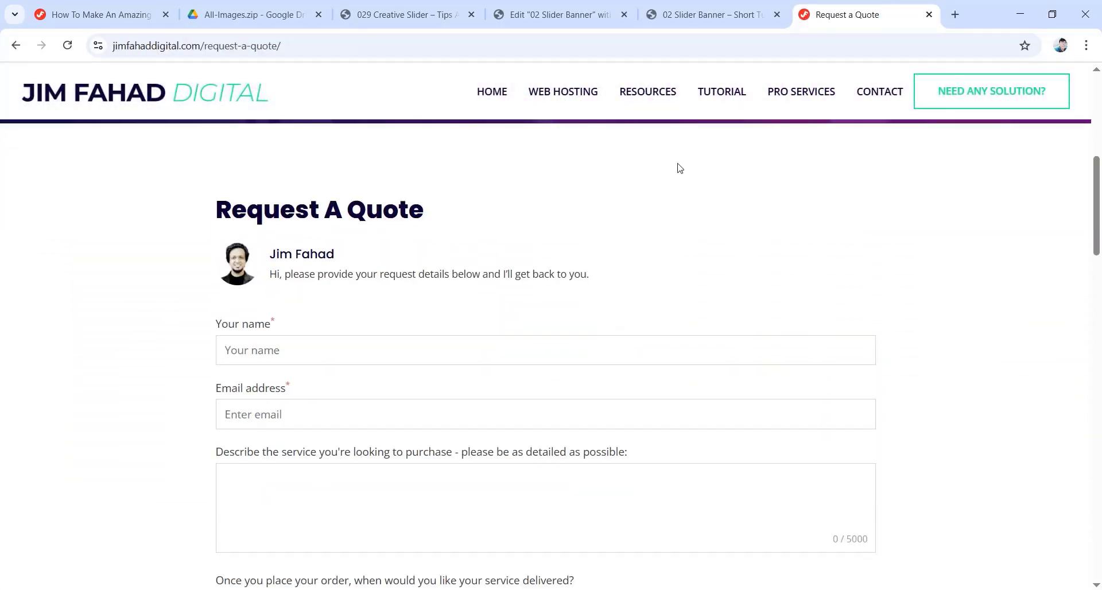
scroll(679, 168, "down", 7)
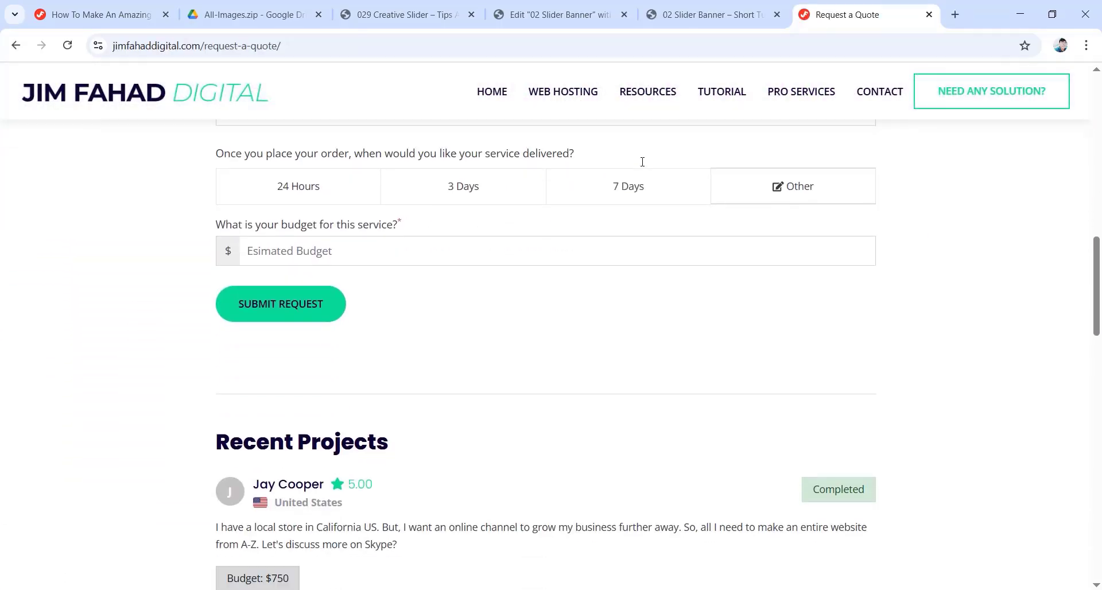
scroll(642, 161, "down", 5)
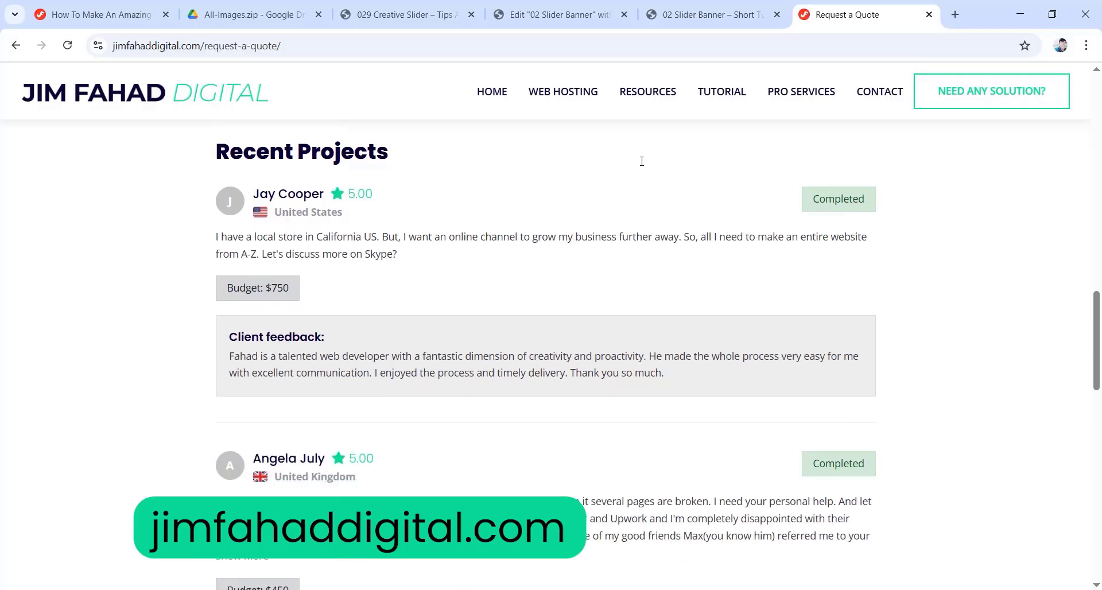
scroll(641, 161, "down", 6)
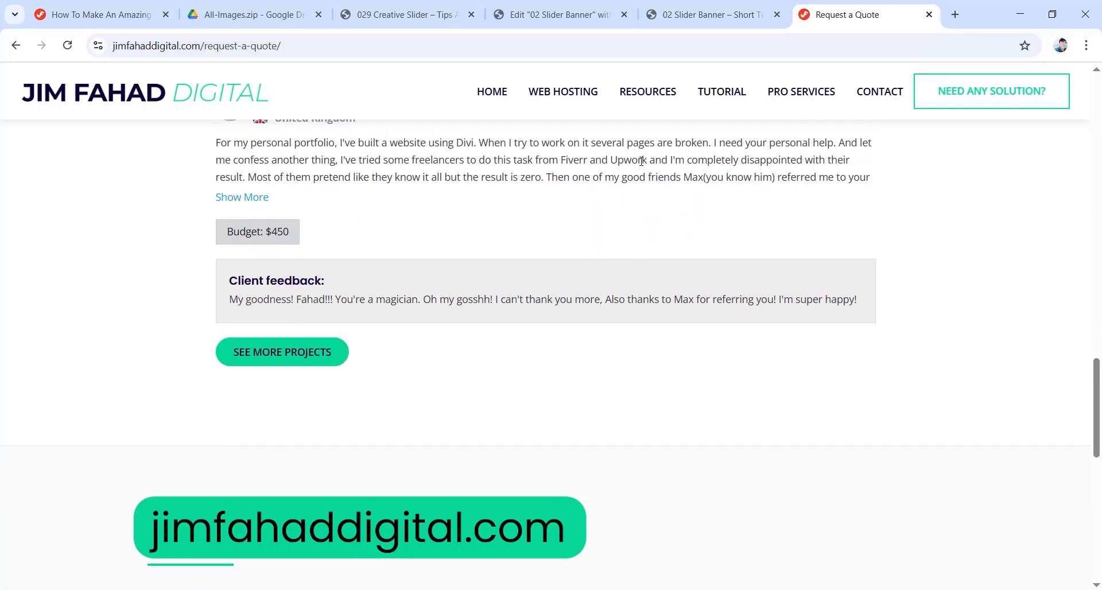
scroll(641, 161, "down", 12)
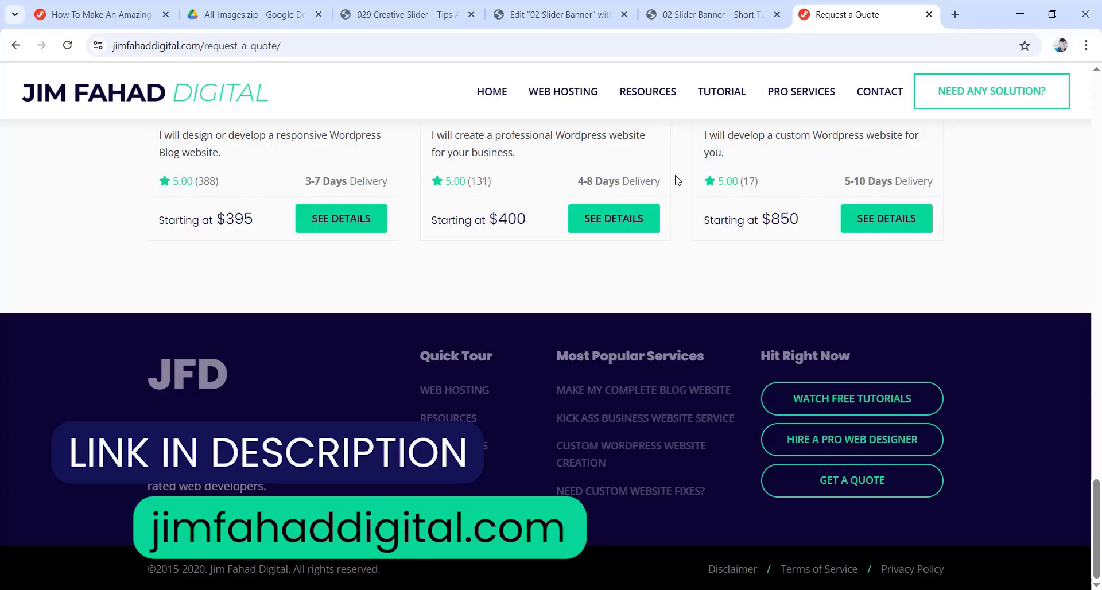
left_click(929, 15)
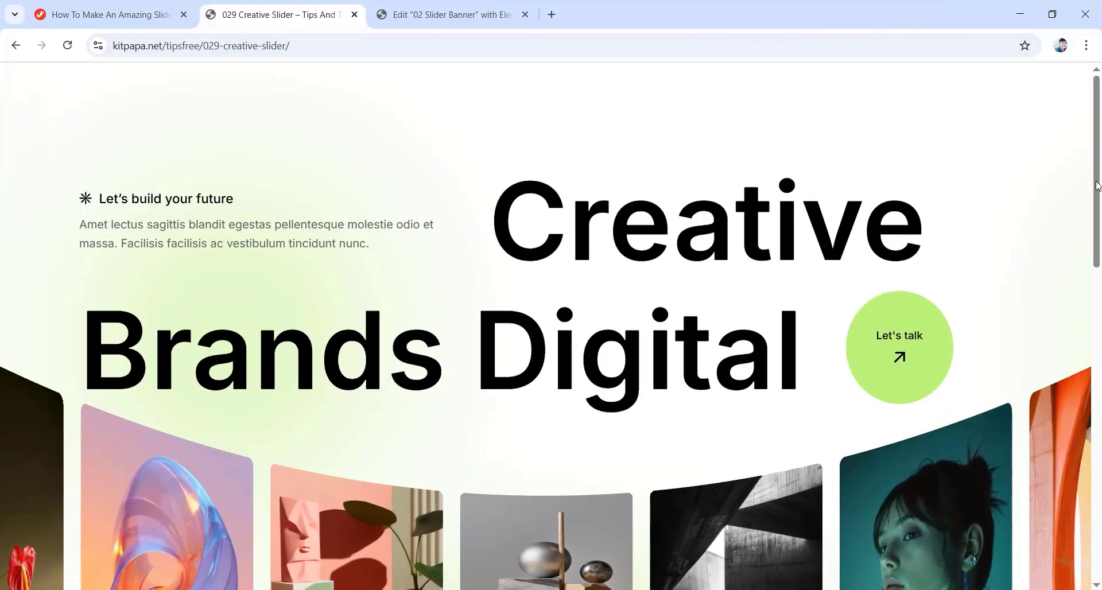
Examine the 029 Creative Slider reference page once more from its heading down to the curved gallery
scroll(1097, 189, "down", 2)
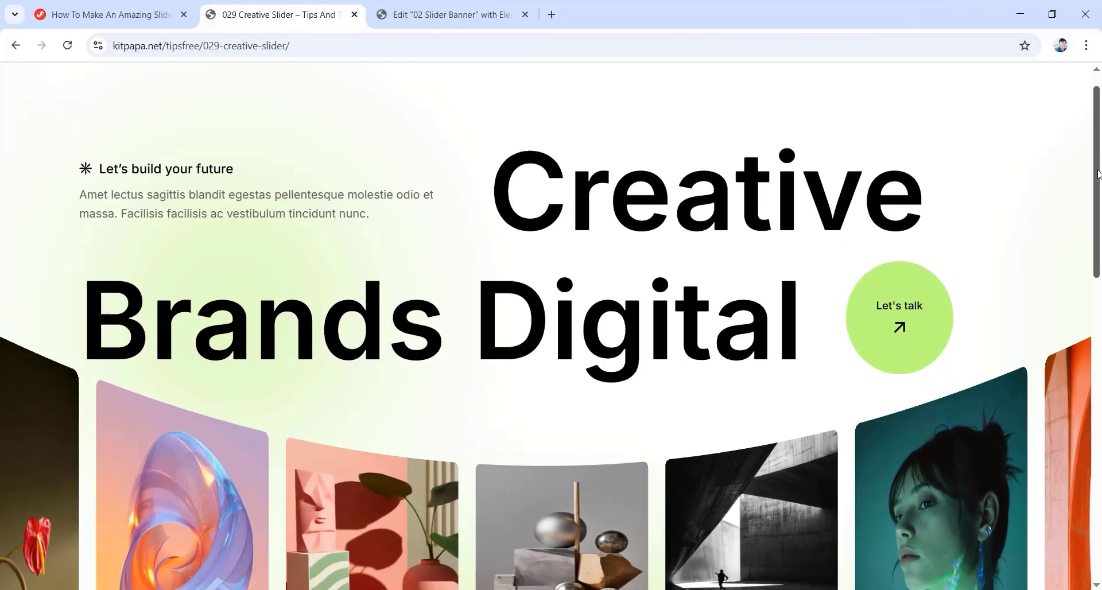